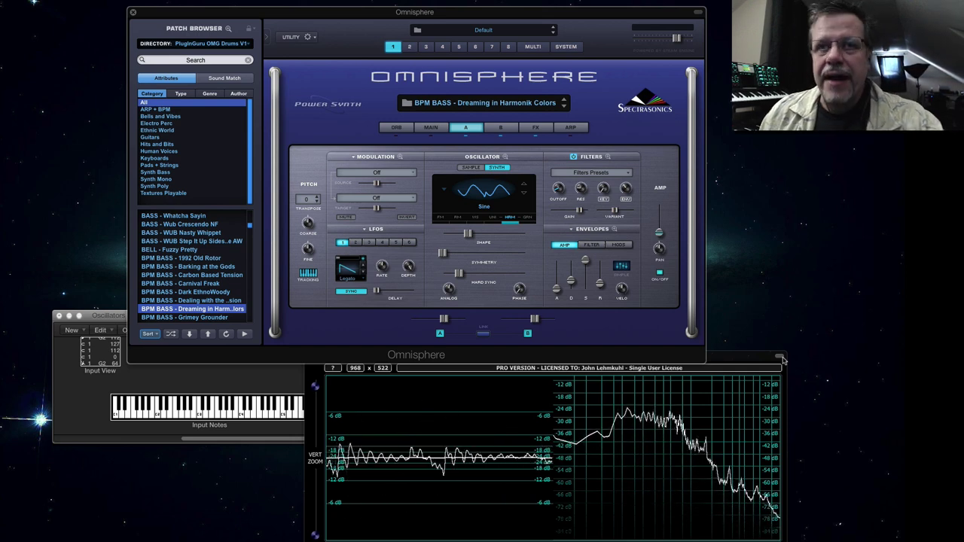
Switch from Omnisphere to Google Chrome, showing the PlugInGuru.com homepage.
key("super+Tab")
key("super+Tab")
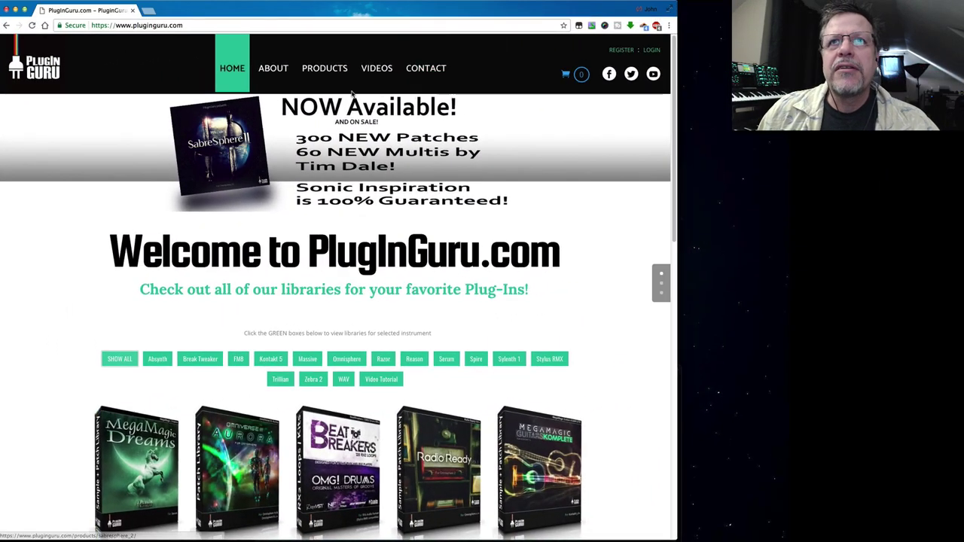
Filter the PlugInGuru.com product grid to Massive to reveal the Massive Powerpack library.
mouse_move(335, 76)
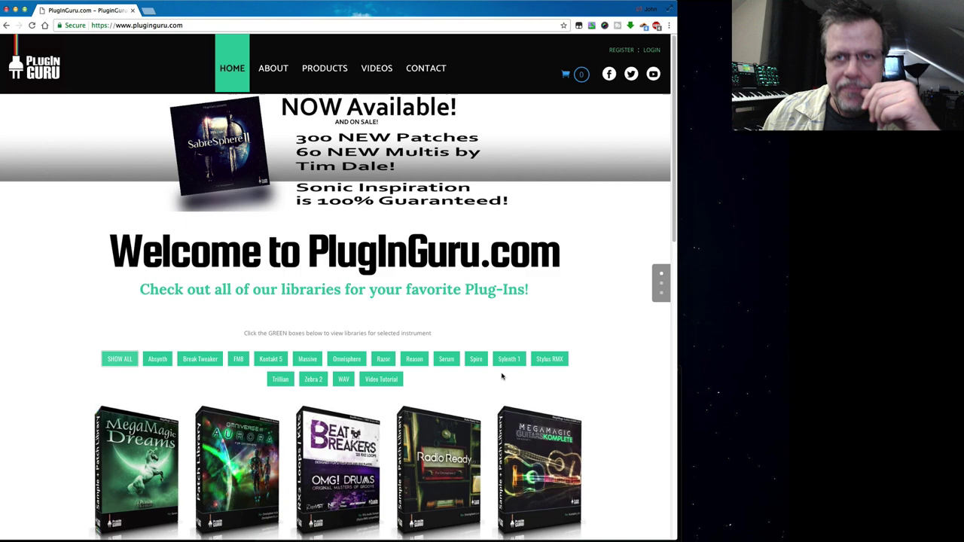
scroll(489, 381, "down", 3)
scroll(486, 382, "up", 3)
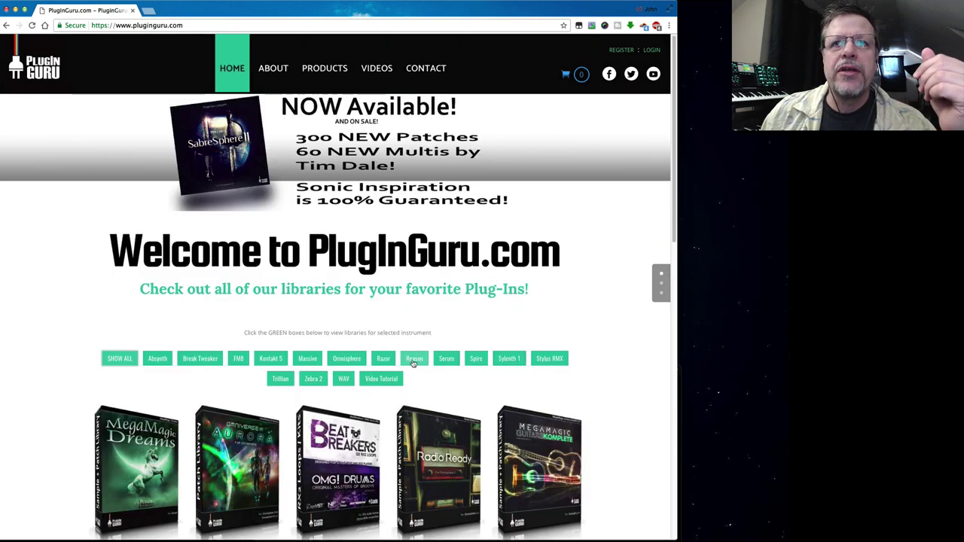
left_click(307, 360)
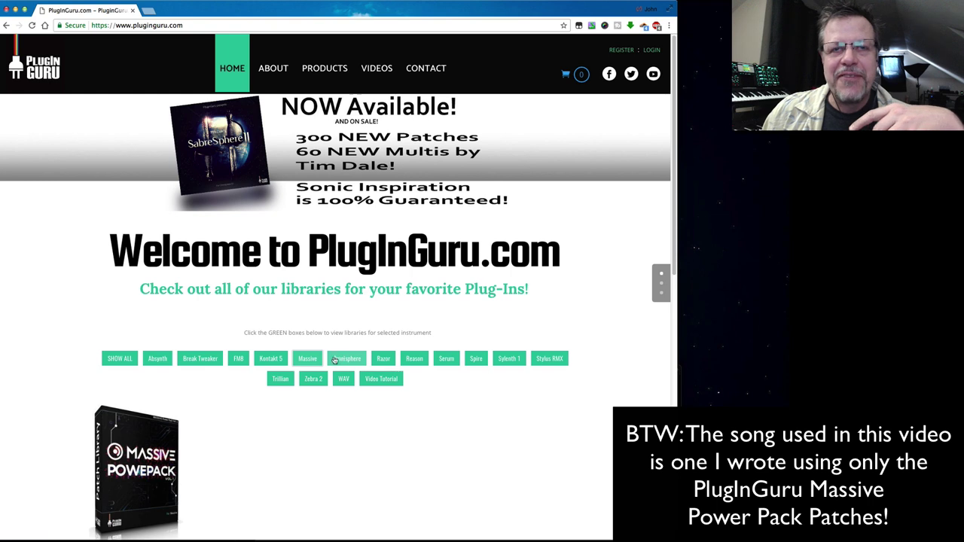
scroll(355, 379, "down", 1)
scroll(356, 379, "down", 2)
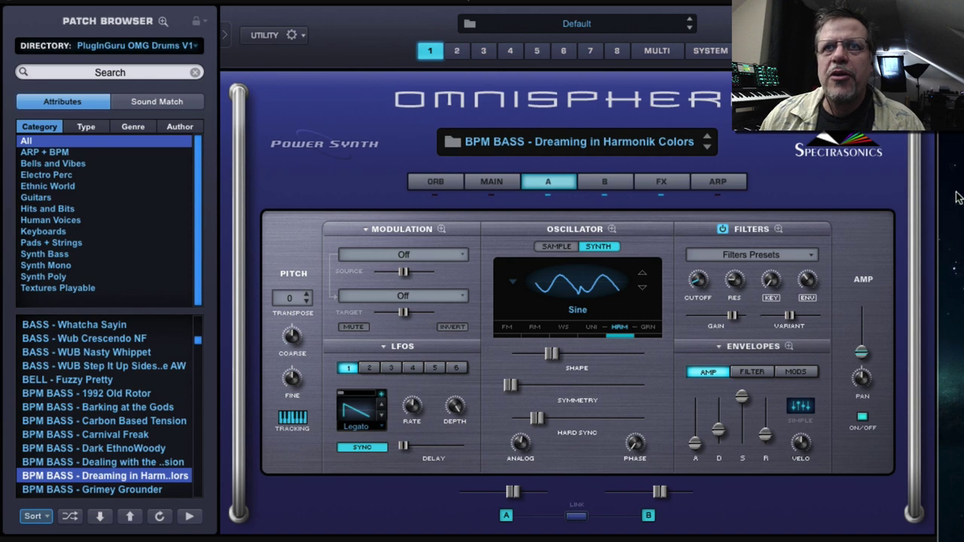
In the enlarged Mod Matrix, unmute the LFO routings to EZ-Verb Time, Synth Shape, Amplitude, Aux Send and Waveshaper.
left_click(440, 229)
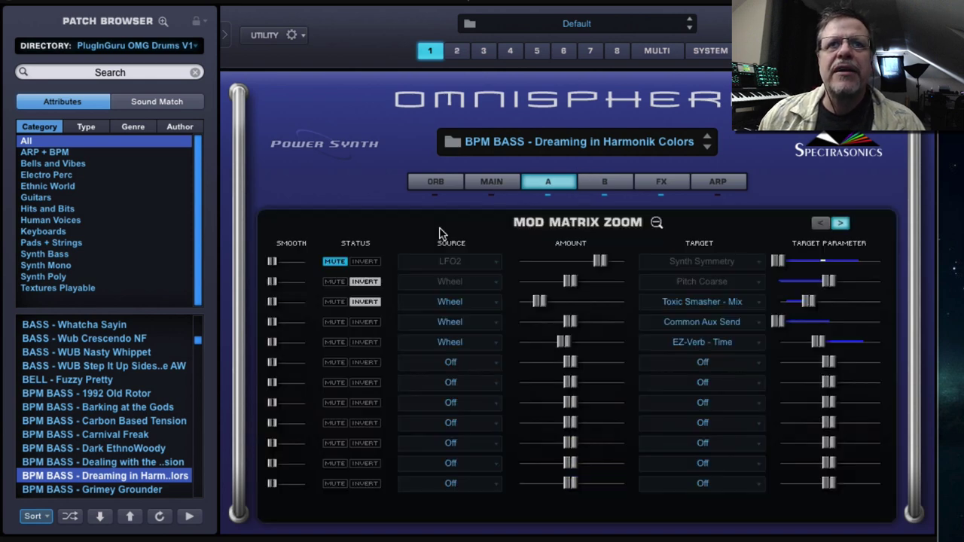
left_click(334, 262)
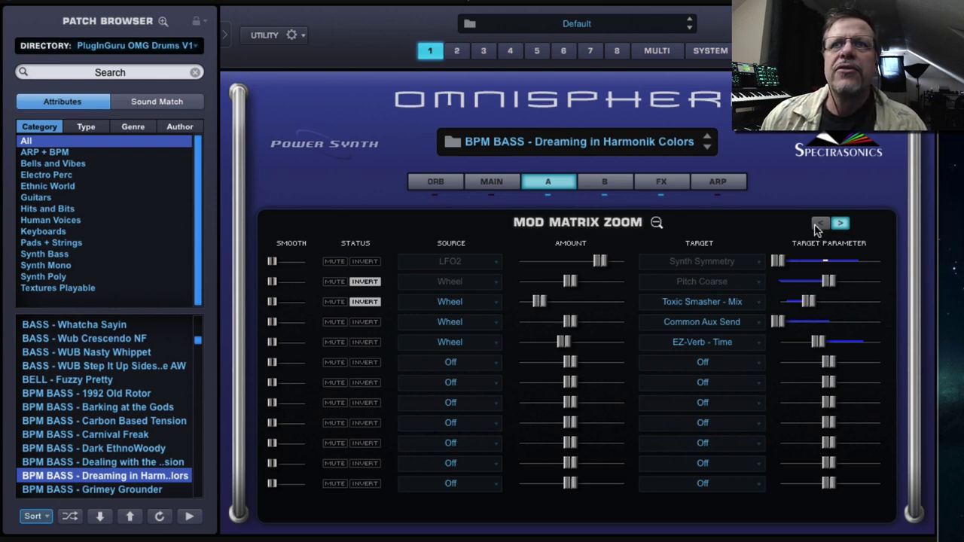
left_click(839, 224)
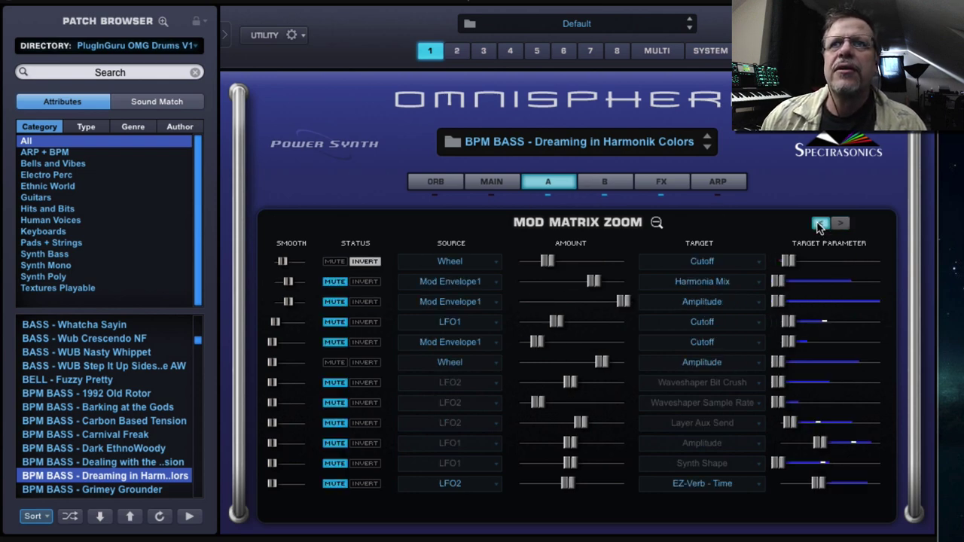
left_click(335, 484)
left_click(334, 463)
left_click(335, 443)
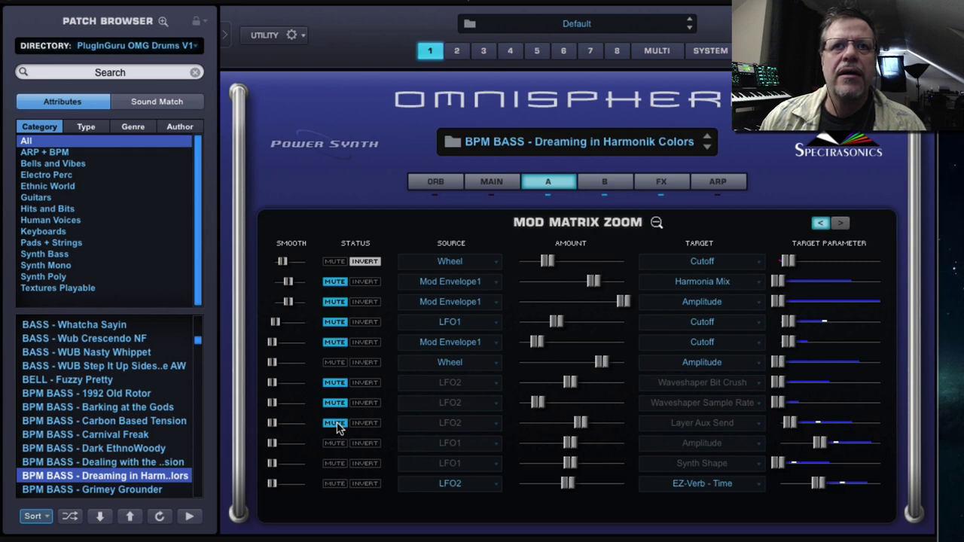
left_click(334, 423)
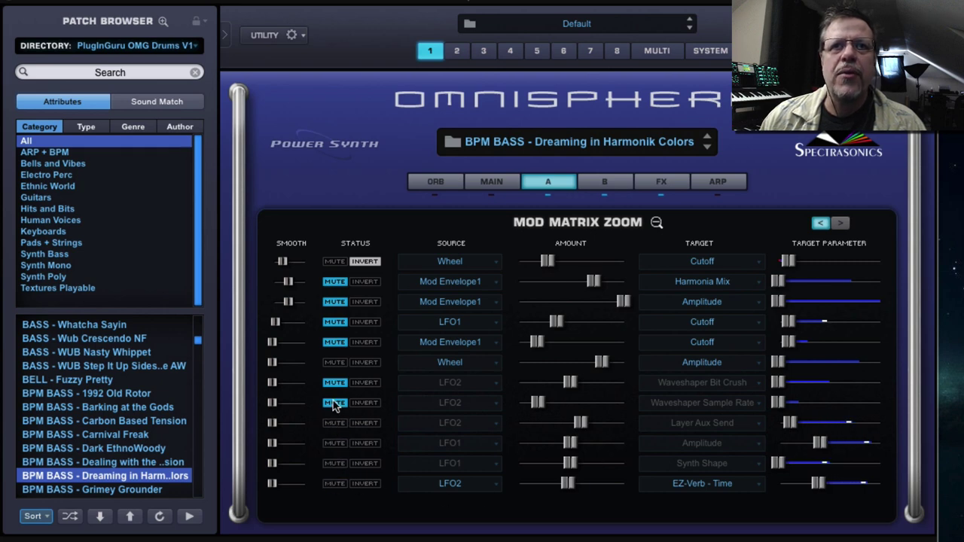
left_click(335, 403)
left_click(335, 382)
Unmute Mod Envelope1 to Amplitude, Harmonia Mix and Cutoff, plus LFO1 to Cutoff.
left_click(335, 301)
left_click(334, 281)
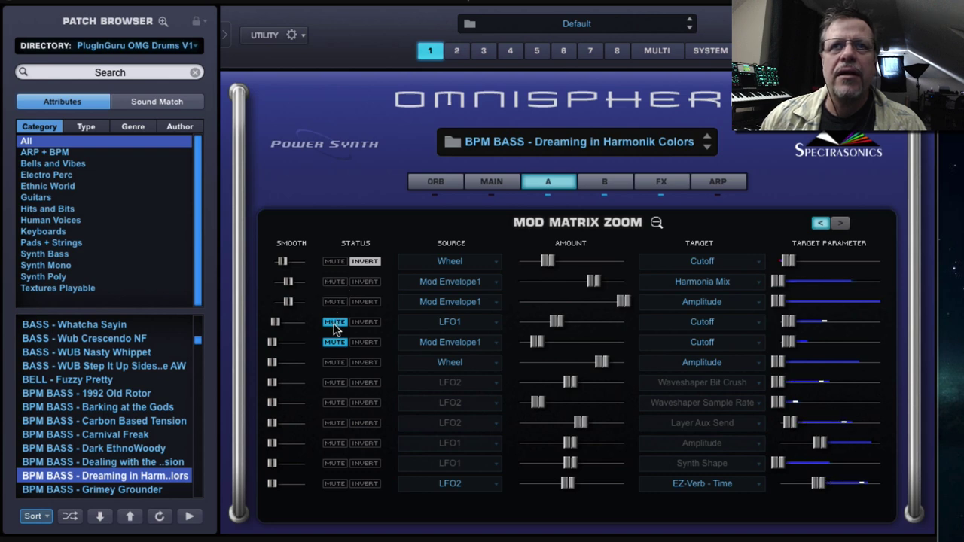
left_click(335, 324)
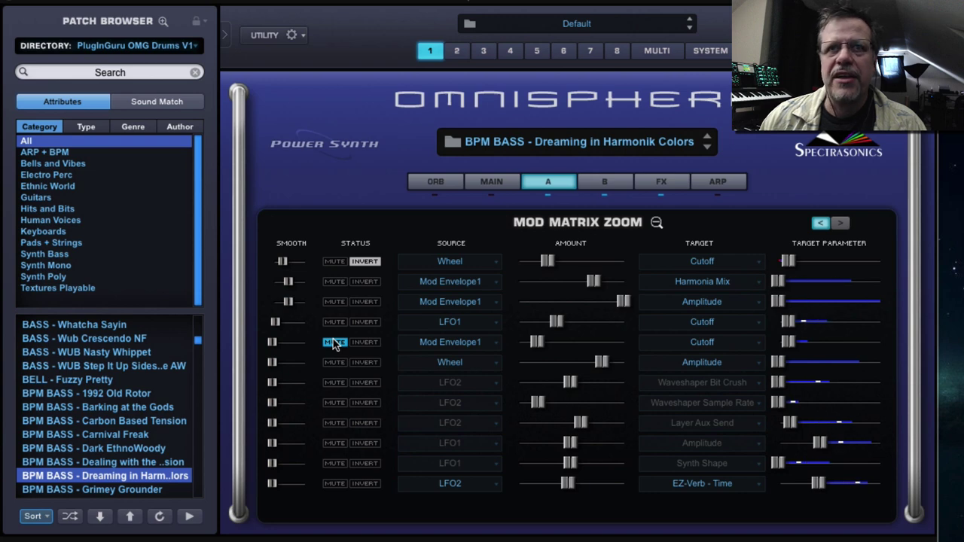
left_click(336, 324)
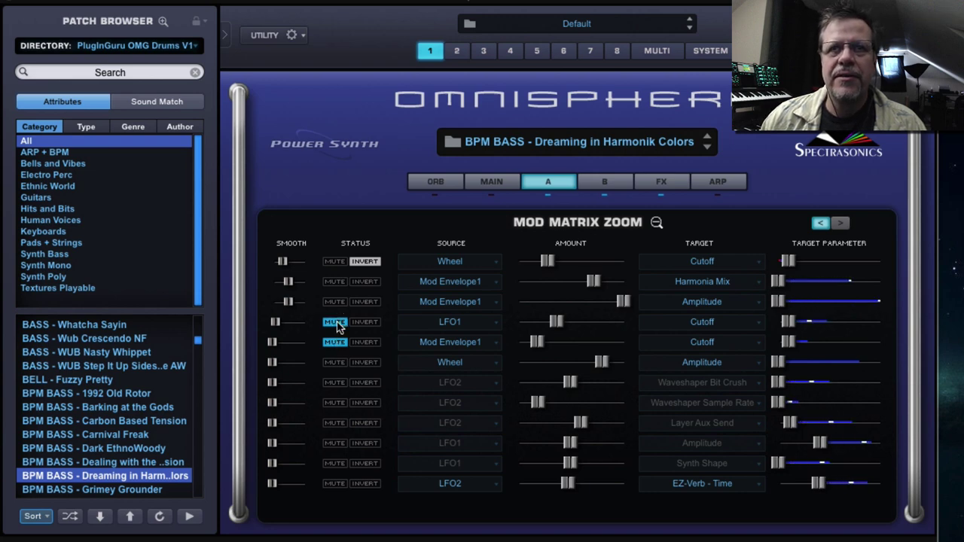
left_click(336, 323)
left_click(333, 343)
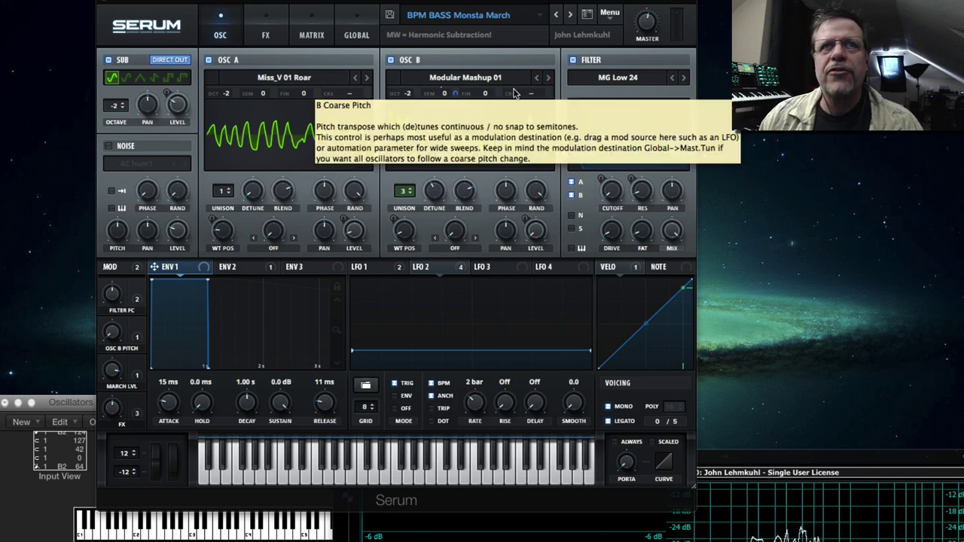
Open and dismiss the preset category list, then raise the start of the LFO 2 curve.
left_click(456, 16)
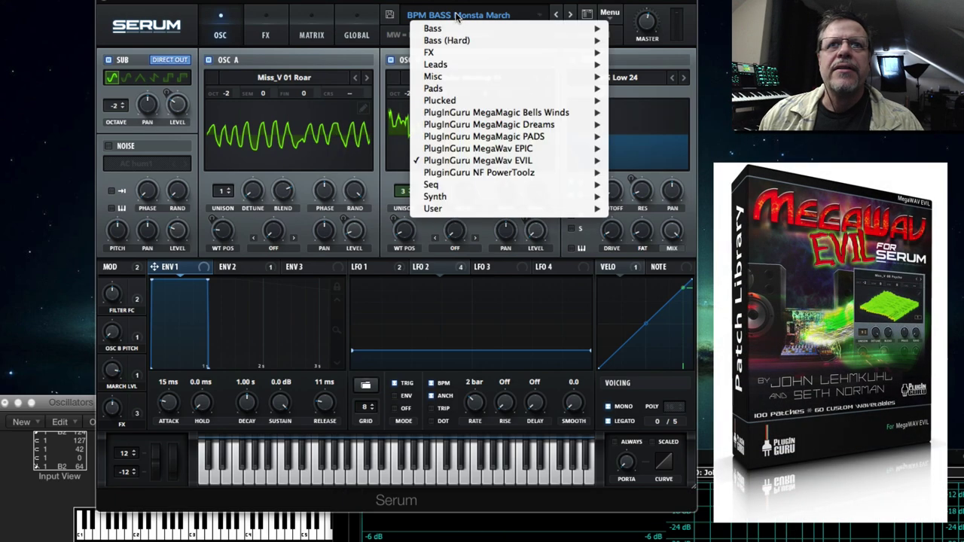
left_click(452, 317)
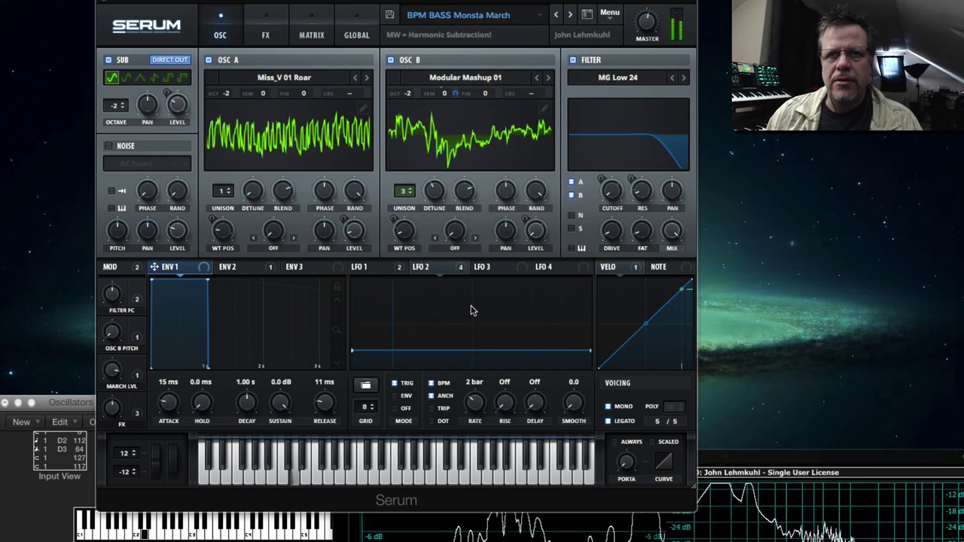
left_click_drag(351, 351, 352, 319)
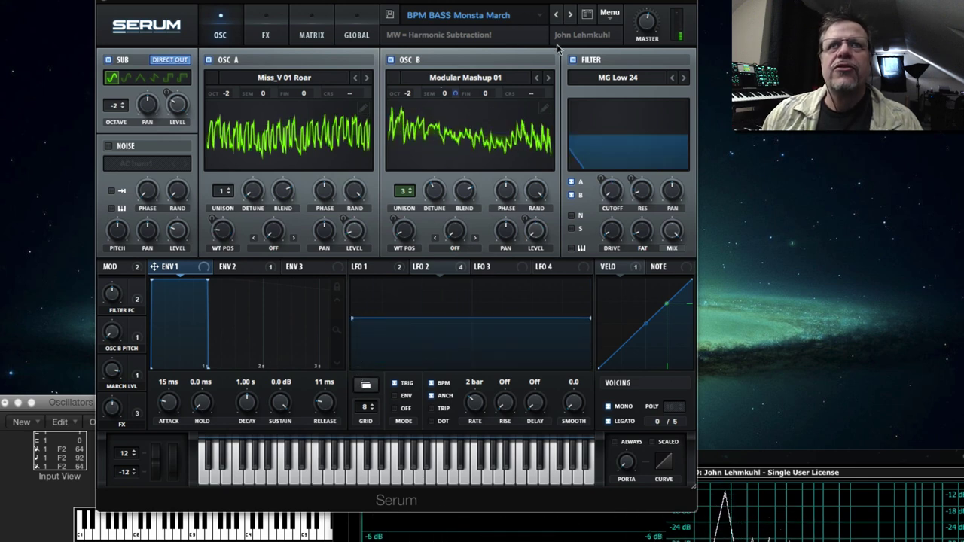
Audition Mental Case Mover, return to BPM BASS Monsta March, and show the LFO 2 shape.
left_click(572, 14)
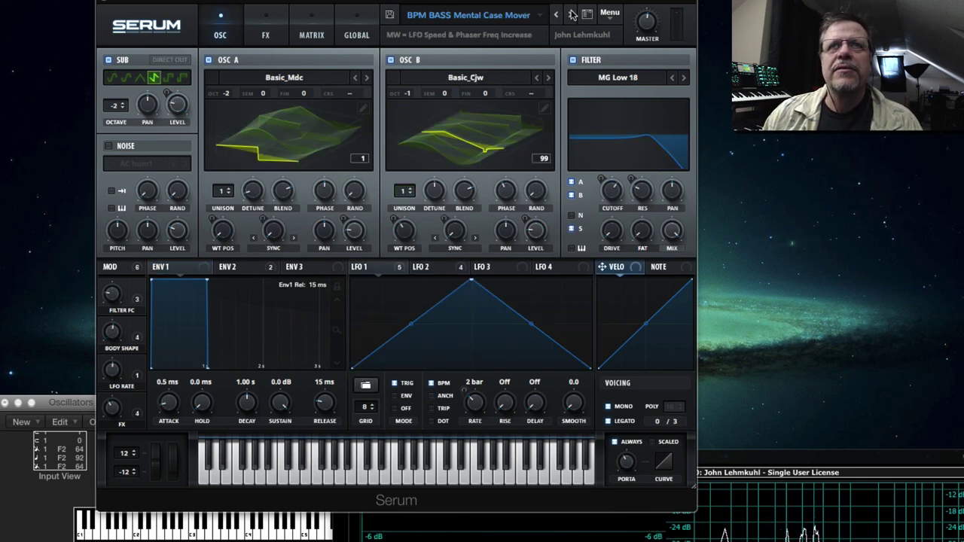
left_click(573, 14)
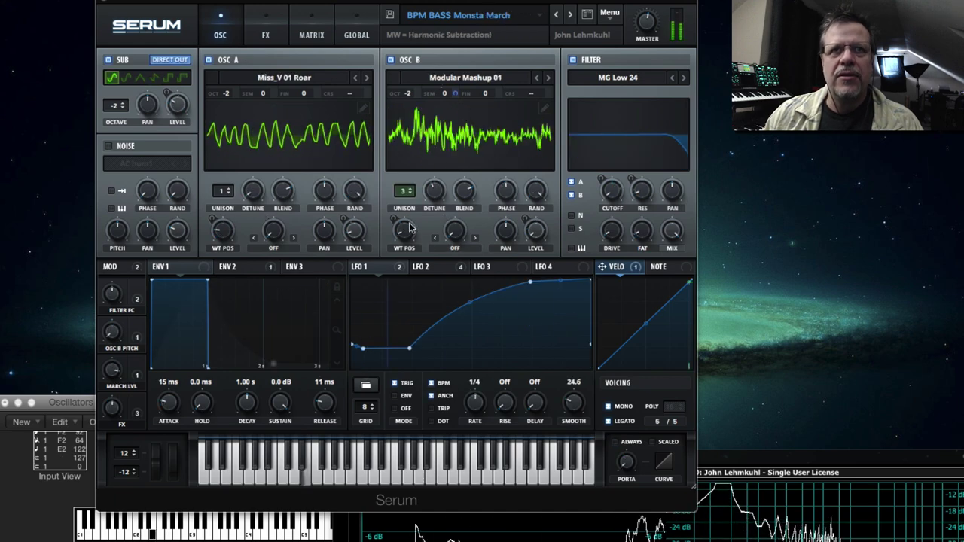
left_click(428, 267)
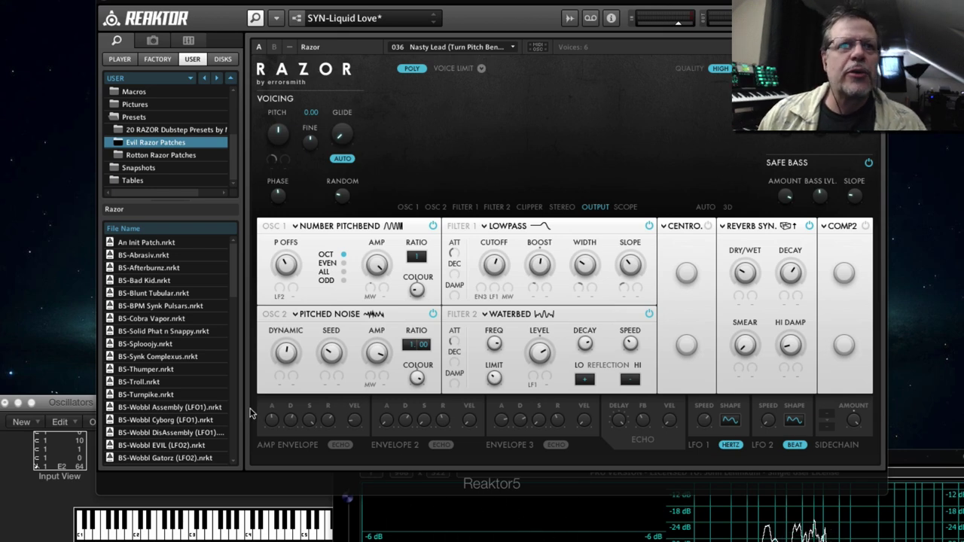
Scroll to the SYN- presets and reload SYN-Liquid Love.nrkt in Razor.
scroll(164, 375, "down", 15)
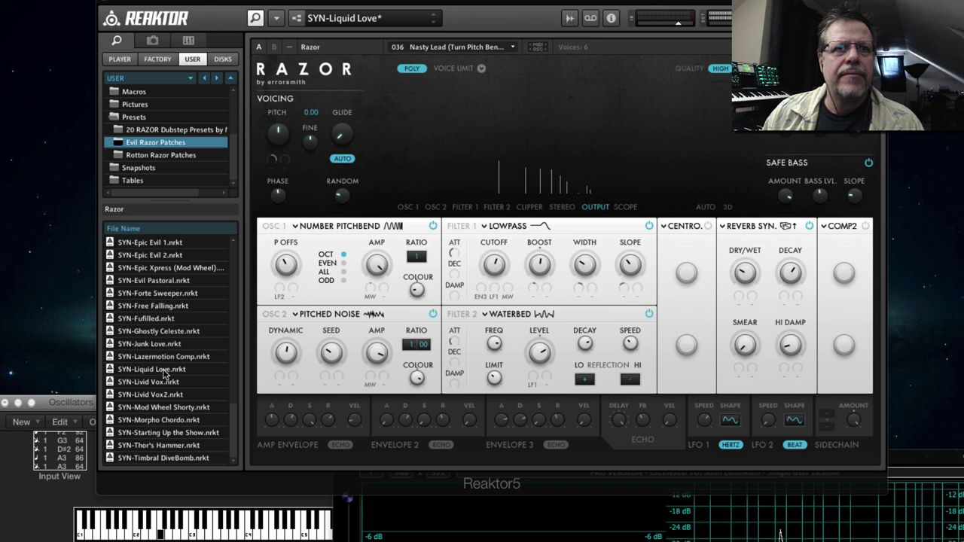
double_click(162, 371)
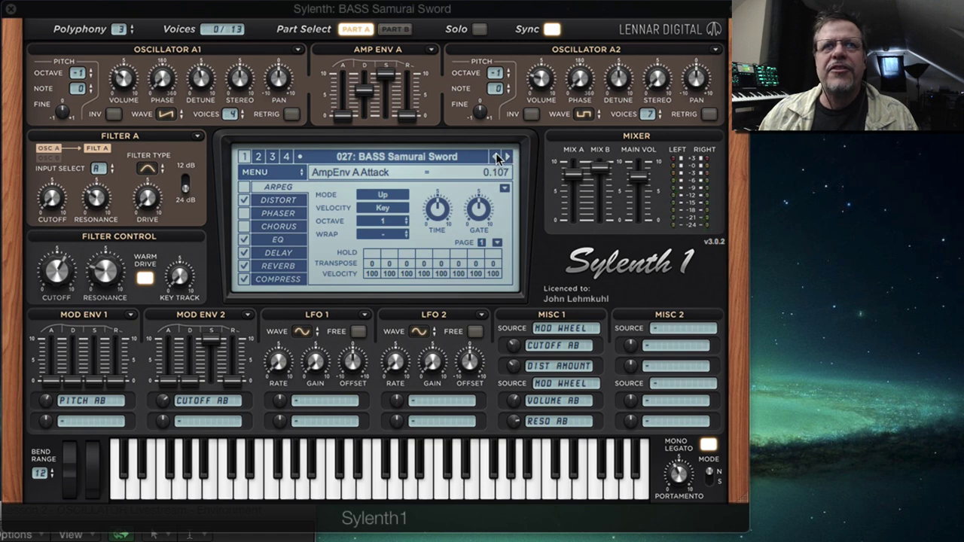
Return to BASS Samurai Sword, adjust Mod Env 2 attack, and lower its decay to about 2.88.
left_click(495, 157)
left_click(508, 156)
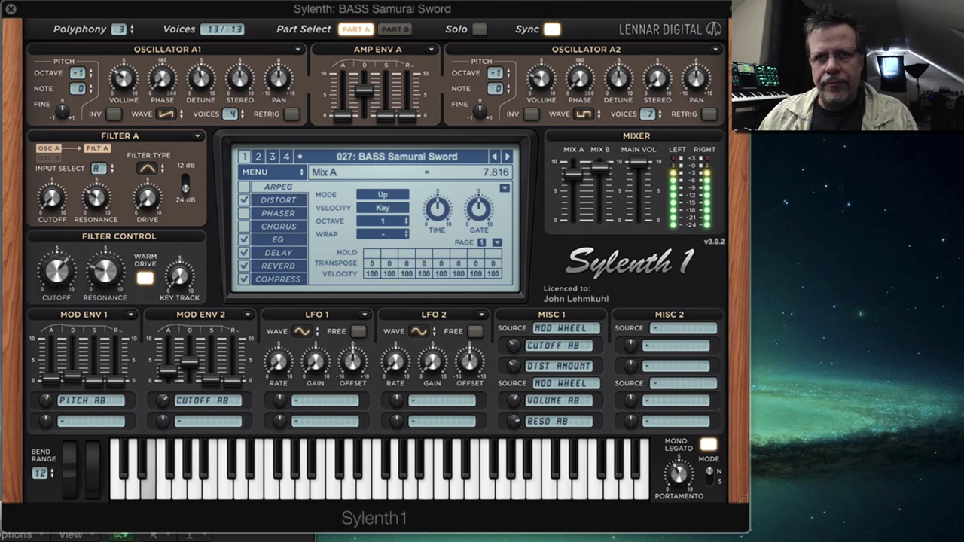
left_click_drag(176, 360, 173, 309)
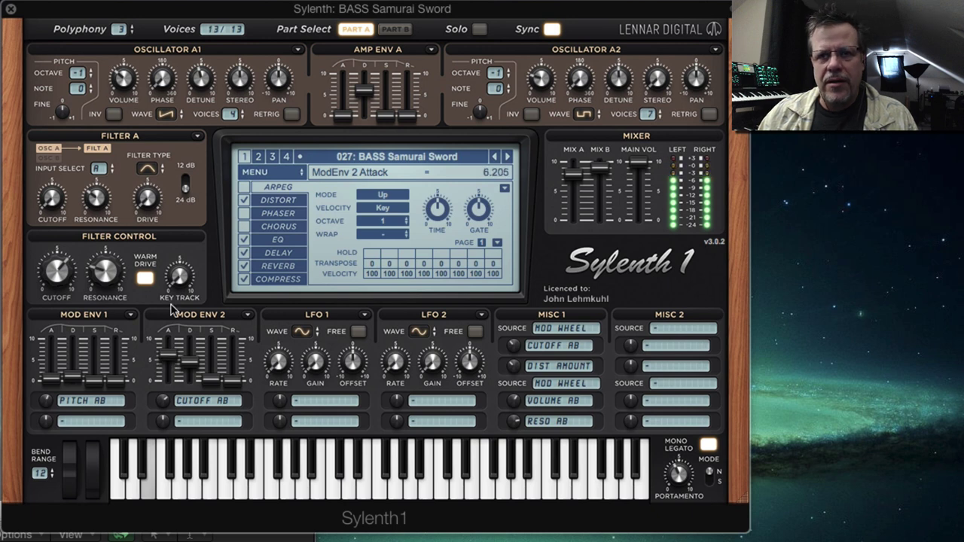
left_click(188, 368)
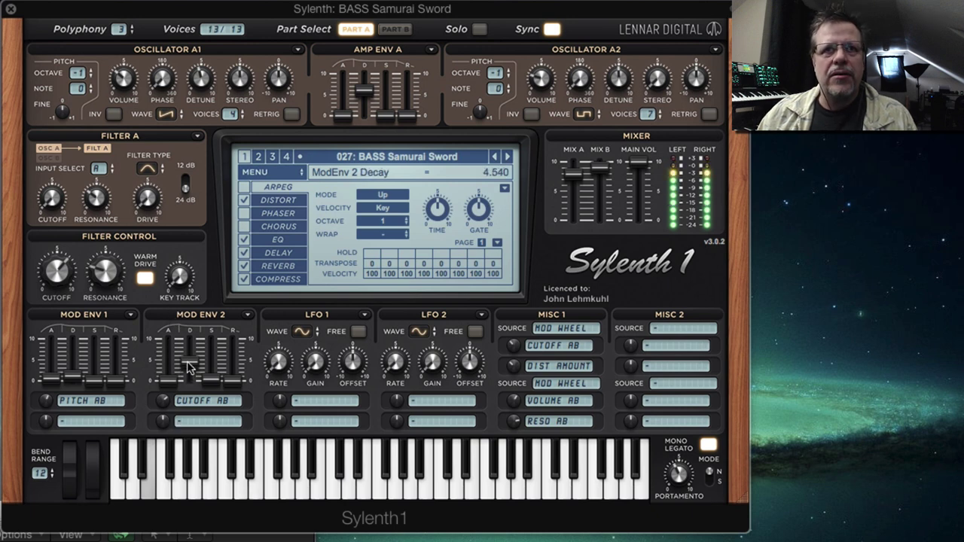
mouse_move(188, 368)
left_mouse_down()
mouse_move(186, 428)
mouse_move(196, 354)
left_mouse_up()
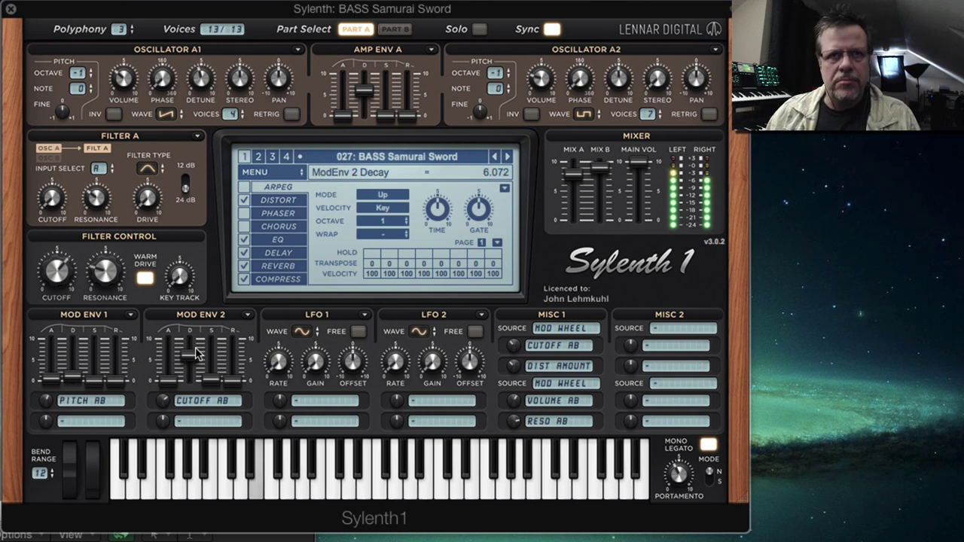
left_click_drag(197, 354, 189, 423)
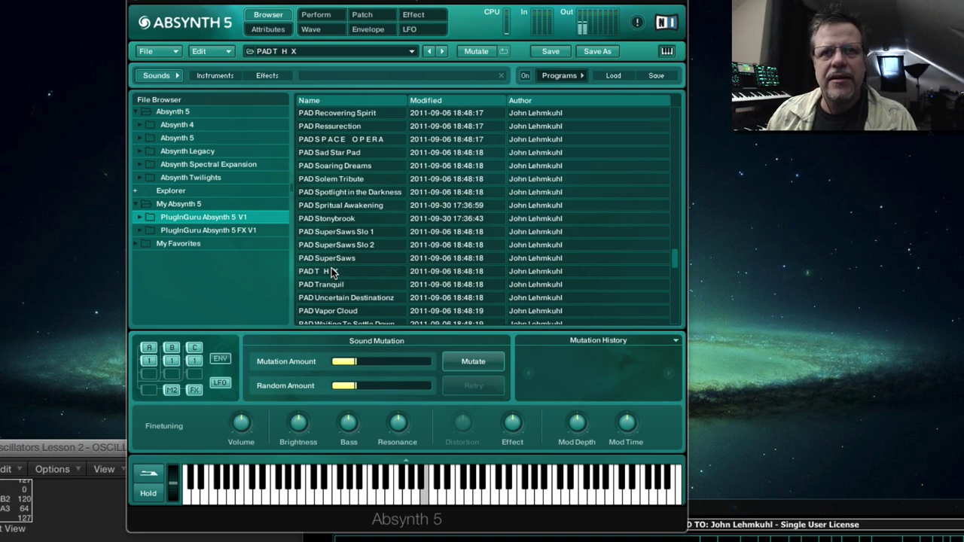
Load PAD T H X from the Absynth browser and show its Envelope page.
left_click(337, 274)
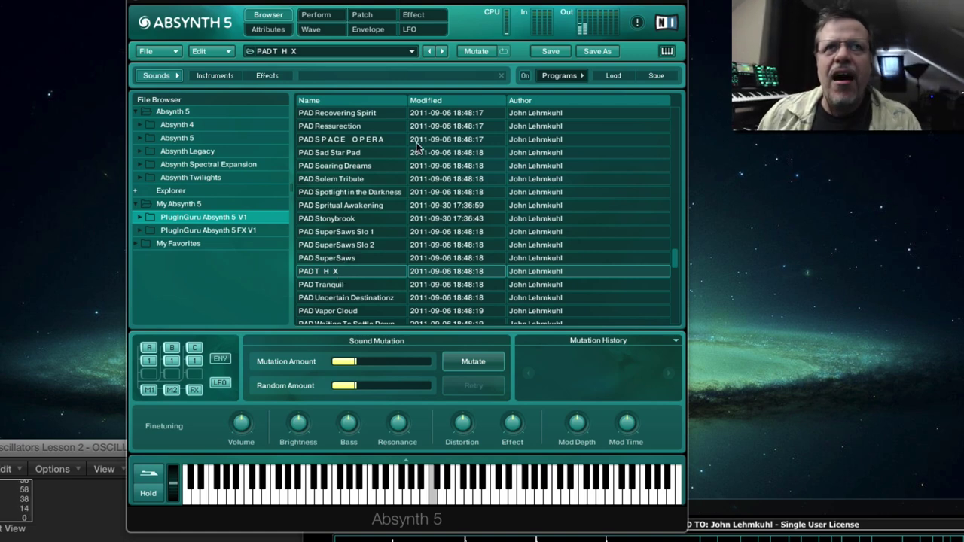
left_click(390, 30)
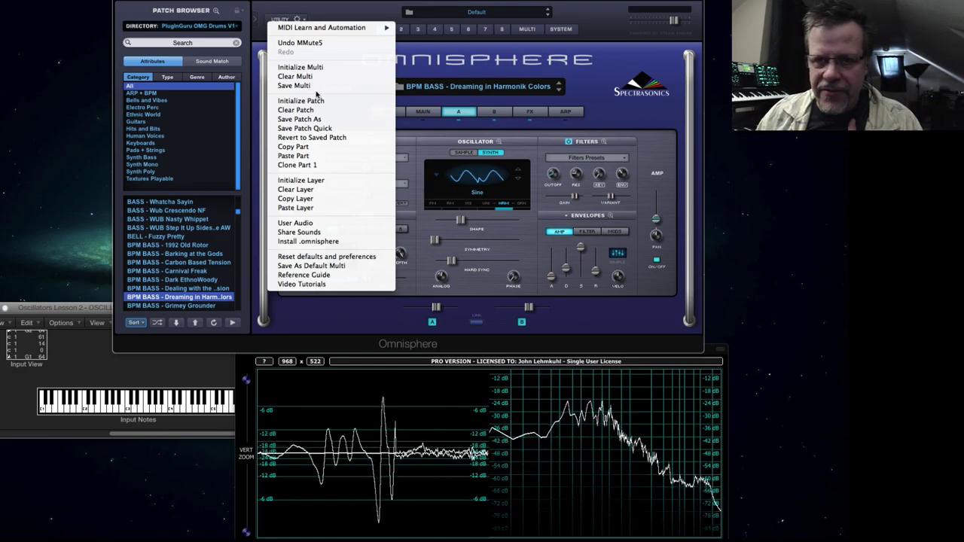
Reset the patch to Default and bring up Layer A's editing page with its LFO section.
left_click(317, 100)
left_click(436, 133)
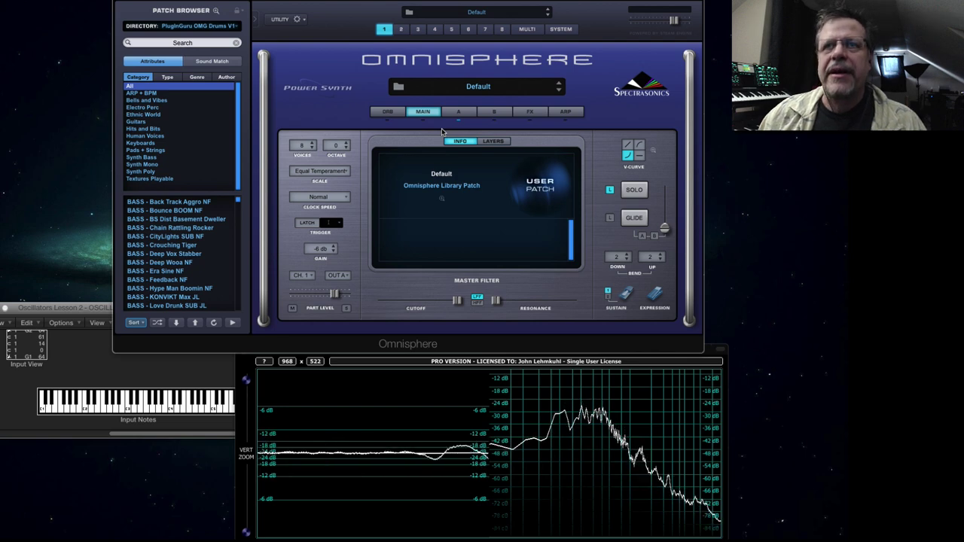
left_click(457, 113)
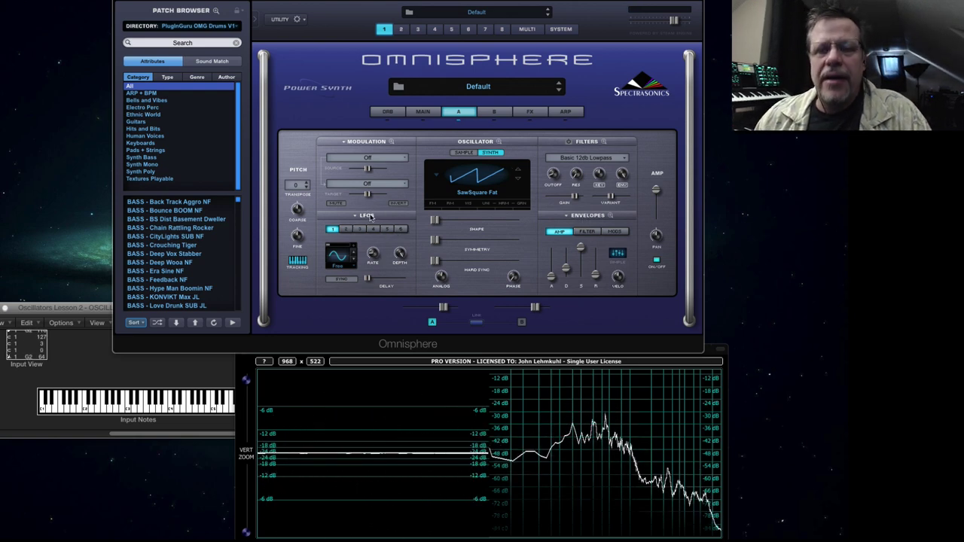
left_click(369, 216)
left_click(369, 231)
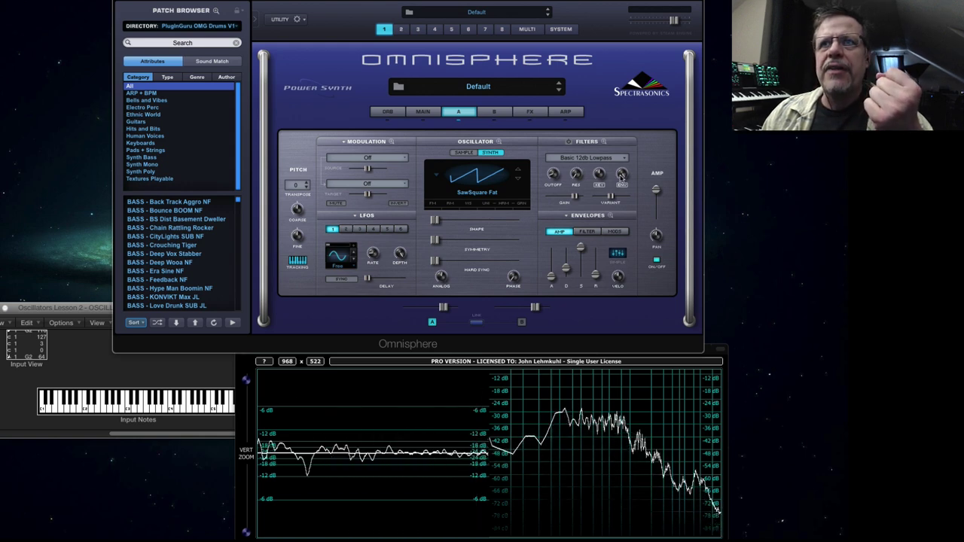
Sweep Layer A's lowpass cutoff up past 1.17 kHz, then down to about 0.47 kHz.
mouse_move(576, 173)
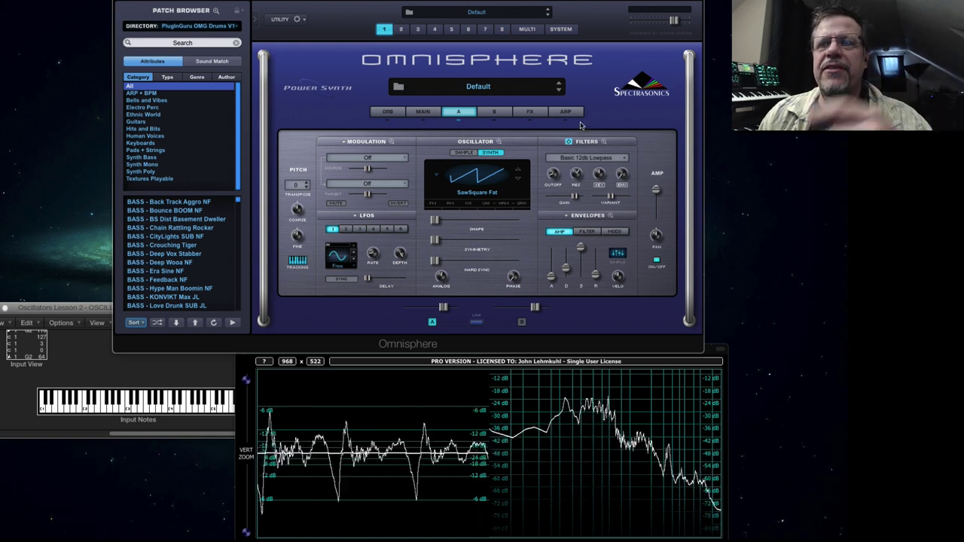
left_click_drag(556, 183, 567, 155)
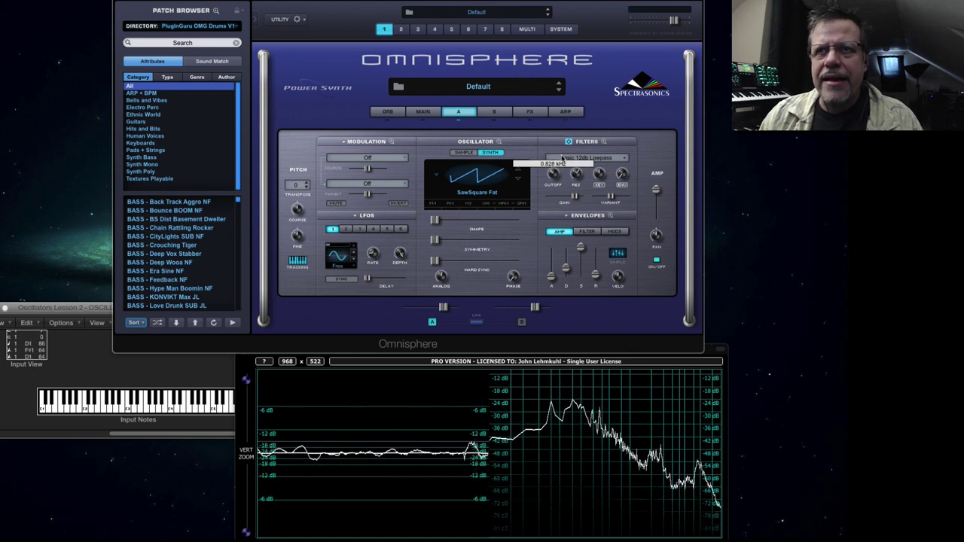
left_click_drag(561, 153, 563, 118)
mouse_move(553, 184)
left_mouse_down()
mouse_move(559, 203)
mouse_move(589, 118)
mouse_move(580, 196)
mouse_move(558, 175)
mouse_move(577, 175)
mouse_move(578, 220)
left_mouse_up()
Raise the filter cutoff to about 1.5 kHz and set the amp attack to zero.
left_click_drag(559, 177, 554, 175)
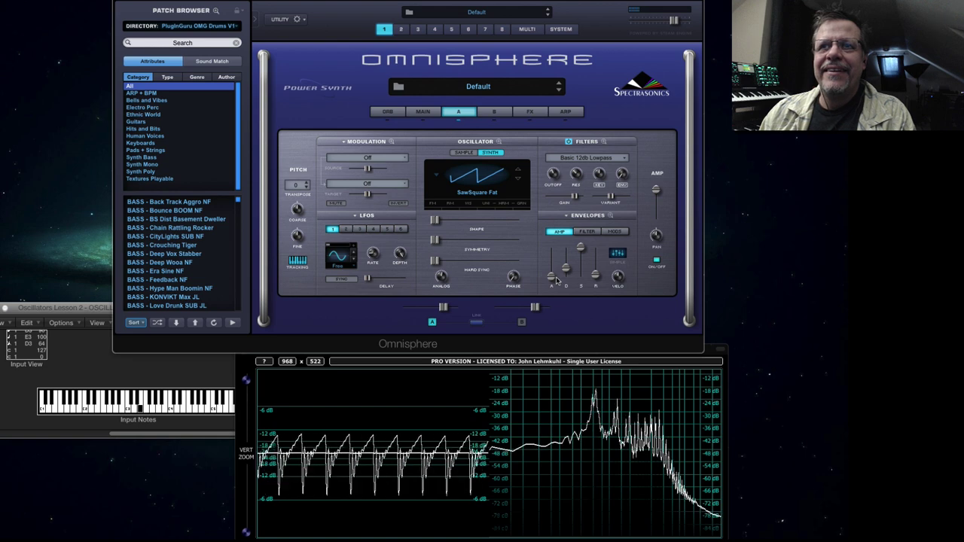
left_click_drag(553, 277, 595, 270)
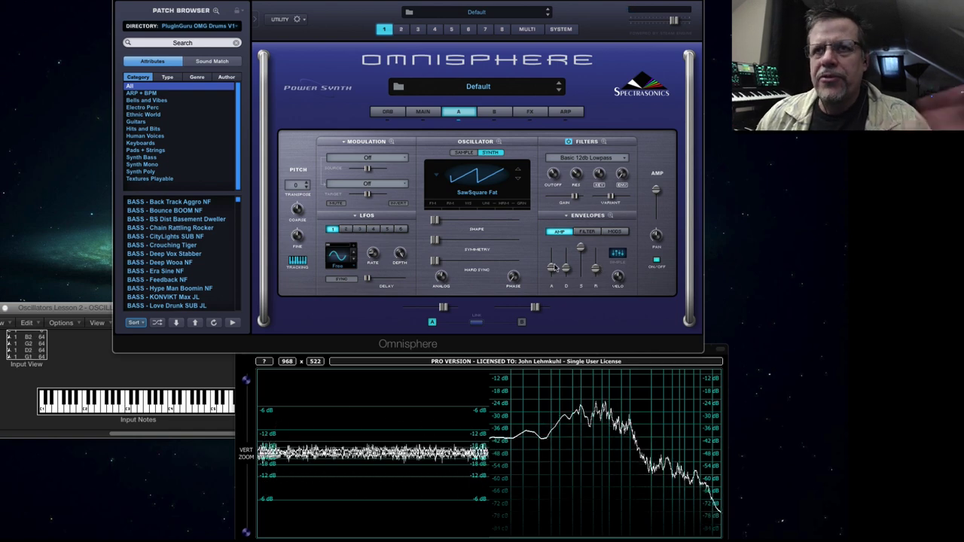
left_click_drag(552, 267, 556, 307)
left_click(550, 281)
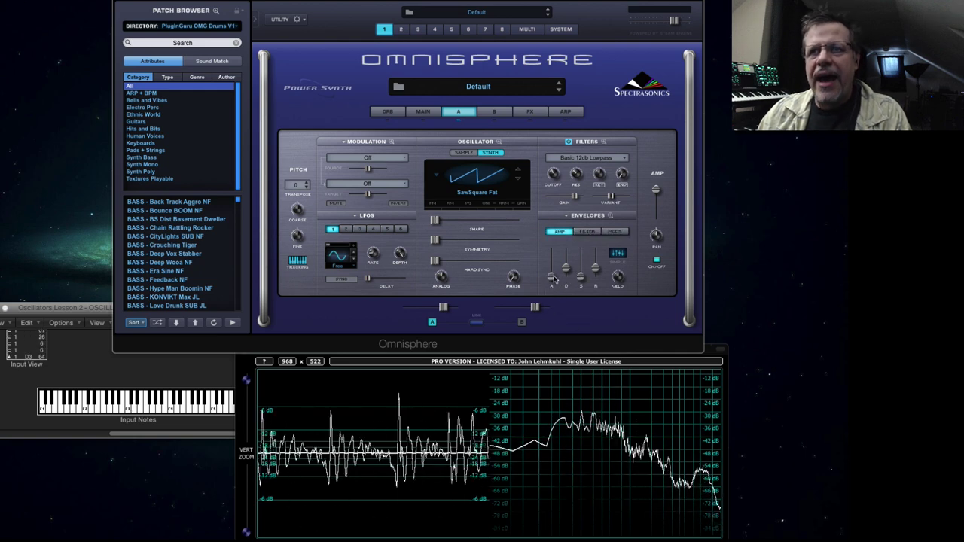
Set the amp envelope decay to 0.86 sec and release to 1.17 sec.
left_click_drag(565, 269, 563, 277)
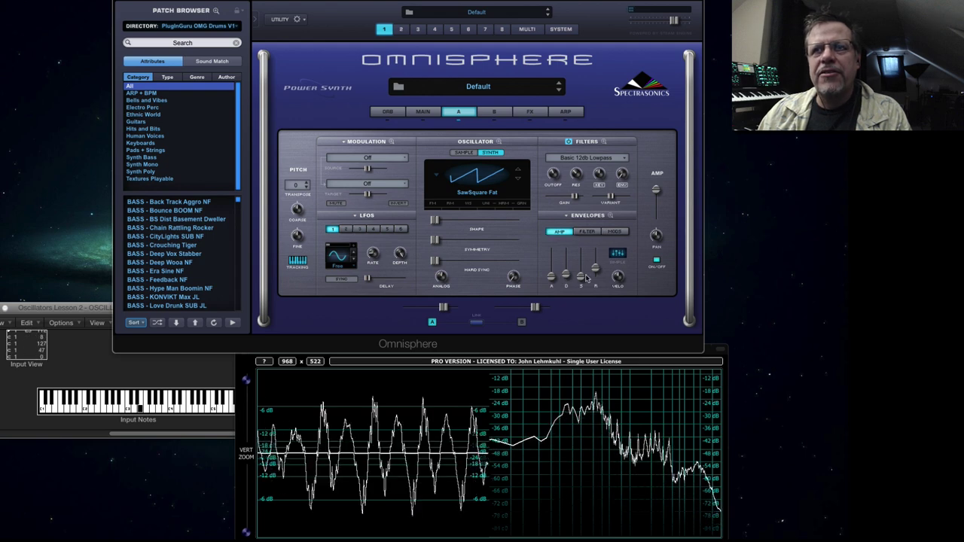
left_click(597, 272)
left_click_drag(597, 272, 597, 284)
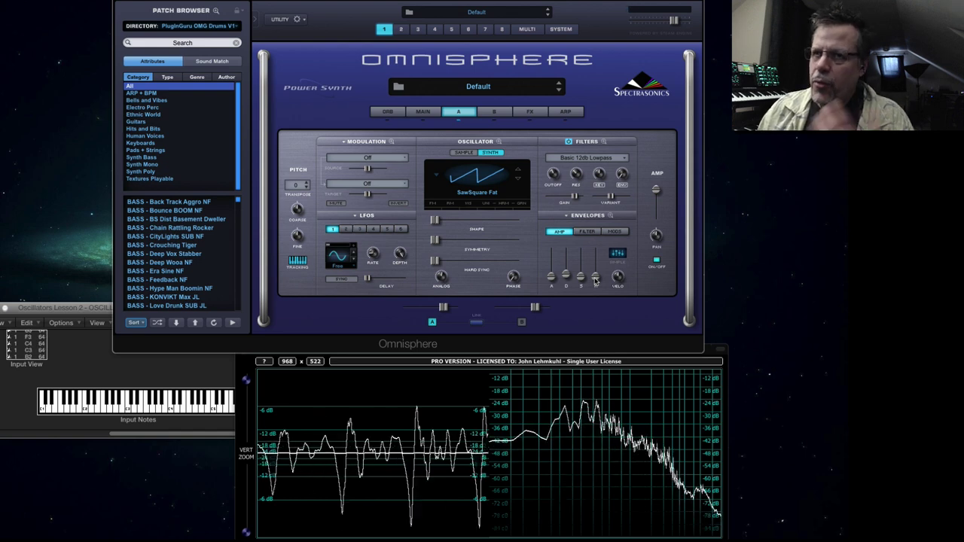
left_click_drag(594, 279, 593, 273)
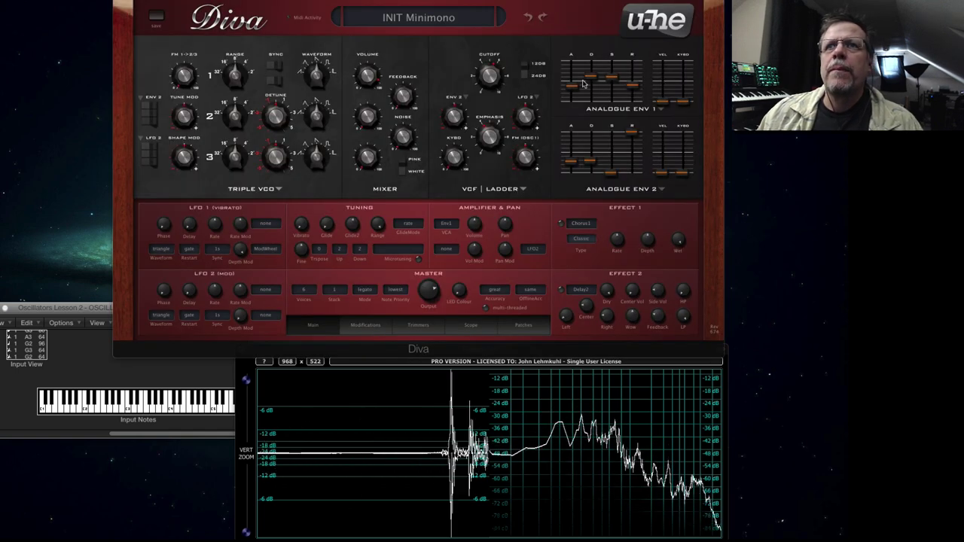
Step to INIT Jupe-8 and back to INIT Minimono, then set envelope 1 attack to 38.50 and decay near 43.
left_click_drag(574, 88, 574, 101)
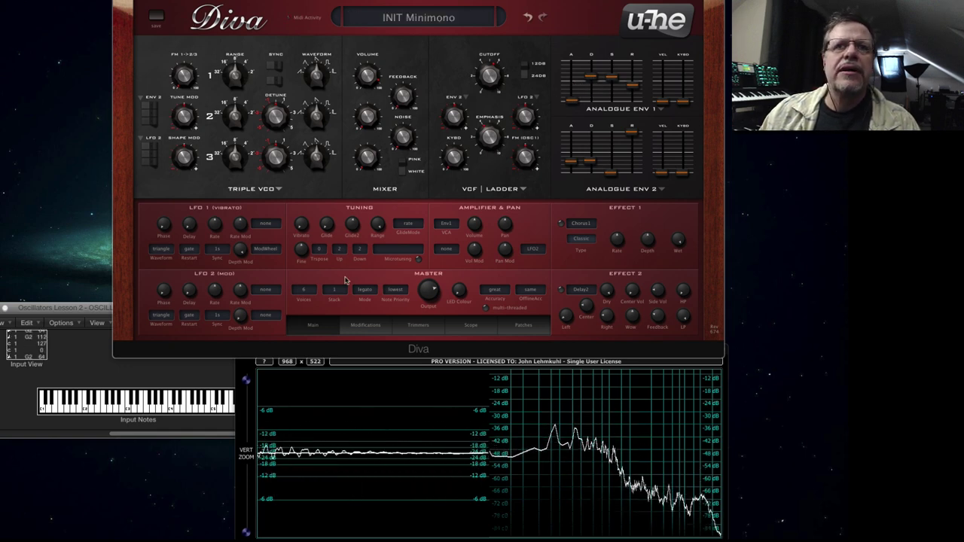
left_click(337, 18)
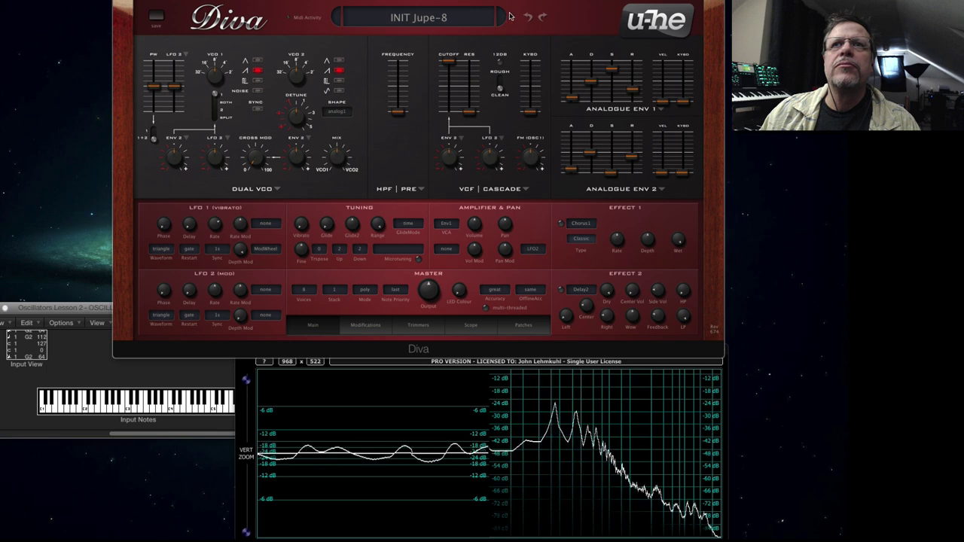
left_click(504, 16)
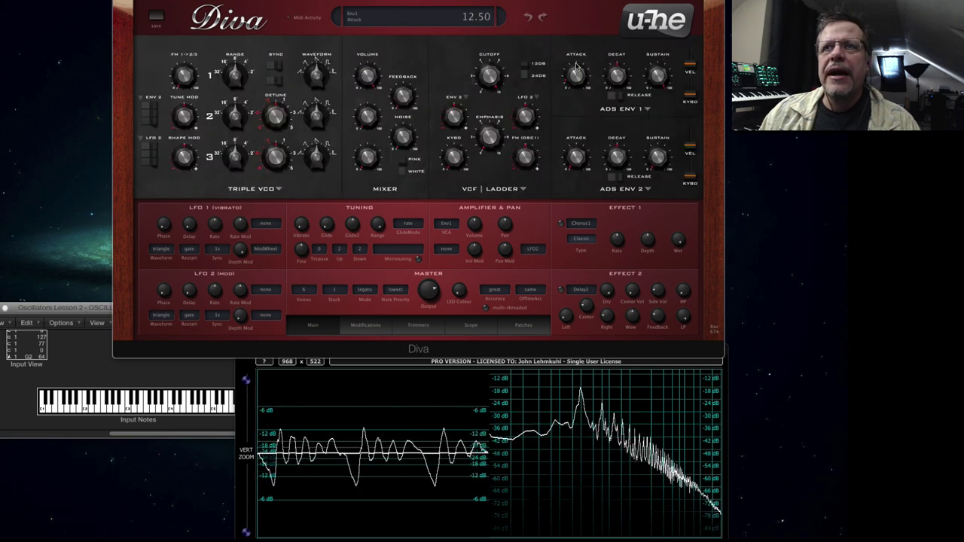
left_click_drag(577, 67, 580, 42)
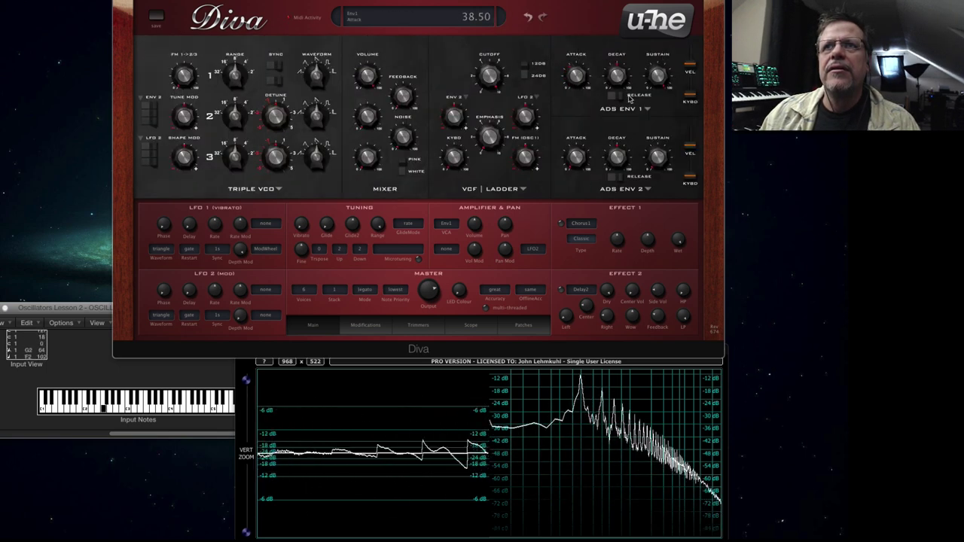
mouse_move(619, 85)
left_mouse_down()
mouse_move(622, 72)
mouse_move(616, 98)
left_mouse_up()
left_click(655, 76)
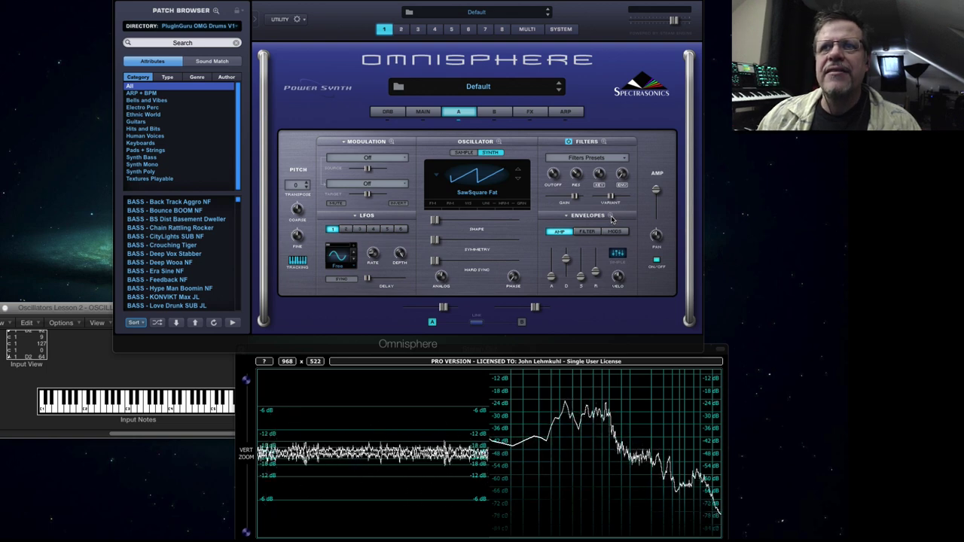
In the enlarged amp envelope editor, move the envelope's peak later to about time 2.
left_click(611, 216)
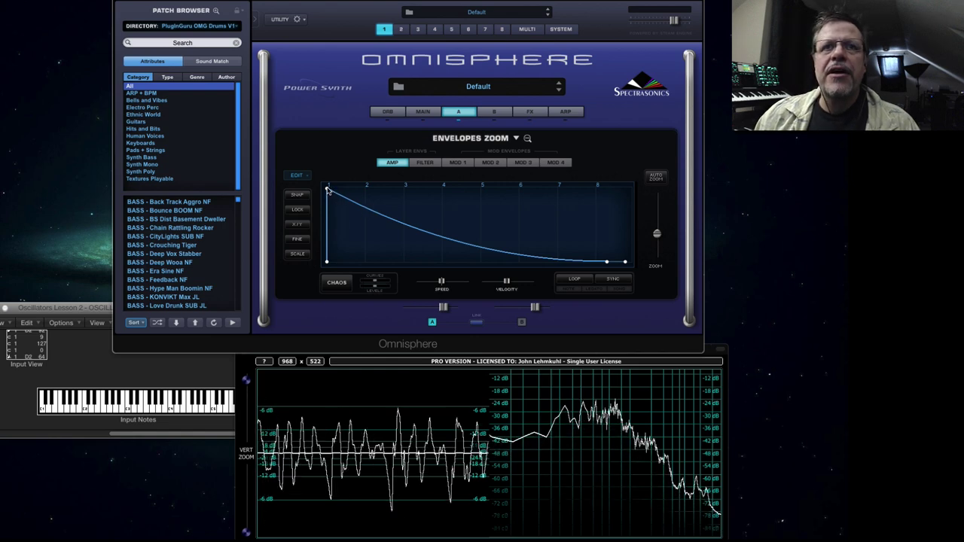
left_click_drag(327, 190, 386, 199)
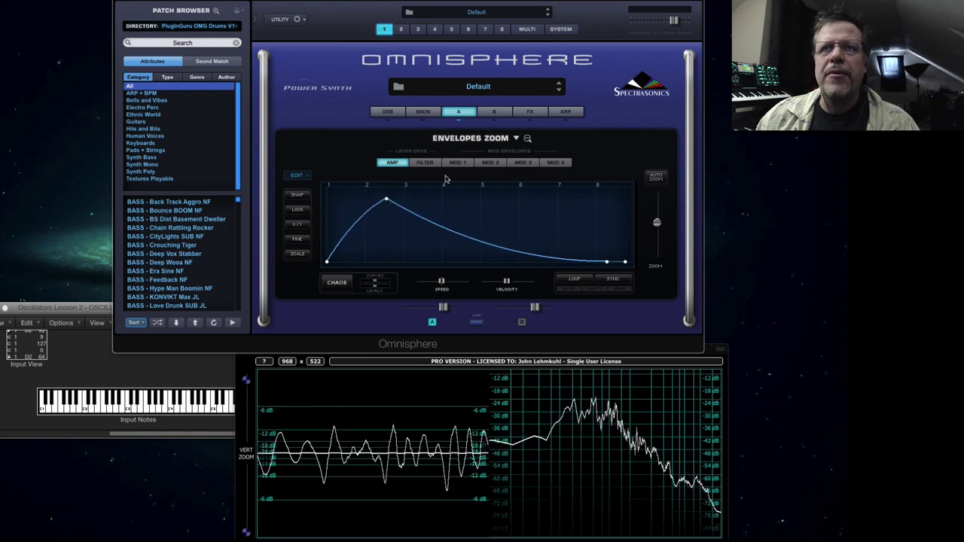
left_click(528, 140)
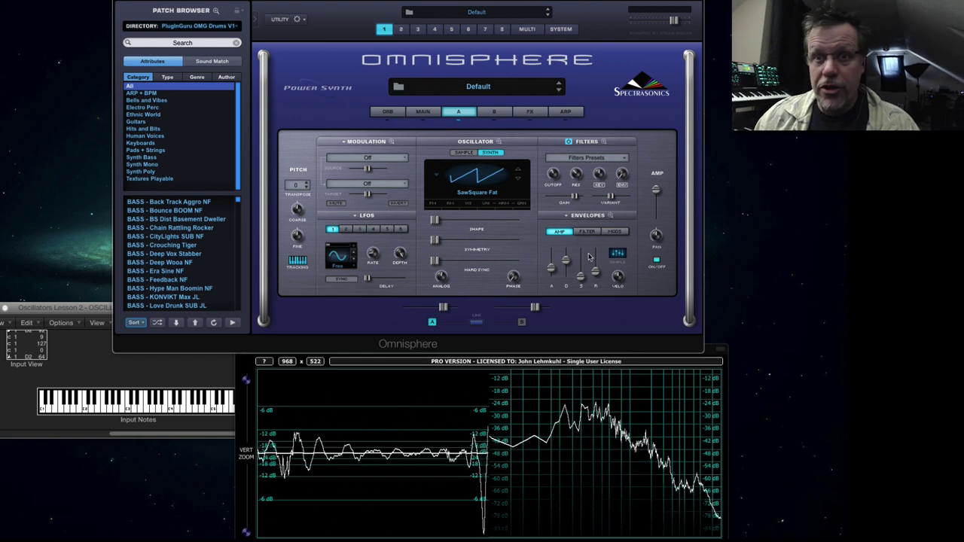
Shorten the amp envelope's attack, decay and release, bringing the release to 0.59 sec.
left_click(612, 216)
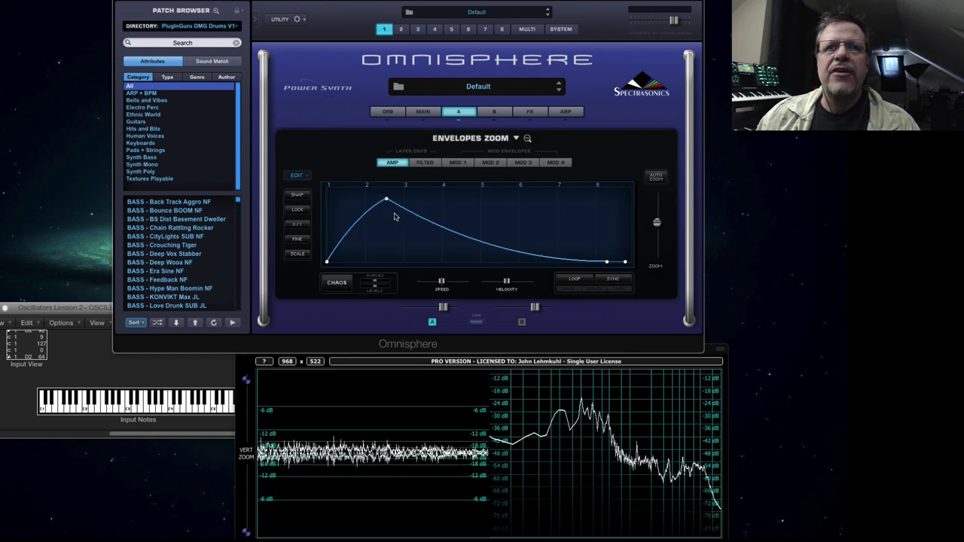
left_click_drag(385, 201, 366, 189)
left_click_drag(608, 262, 424, 285)
left_click_drag(625, 262, 583, 262)
left_click(526, 139)
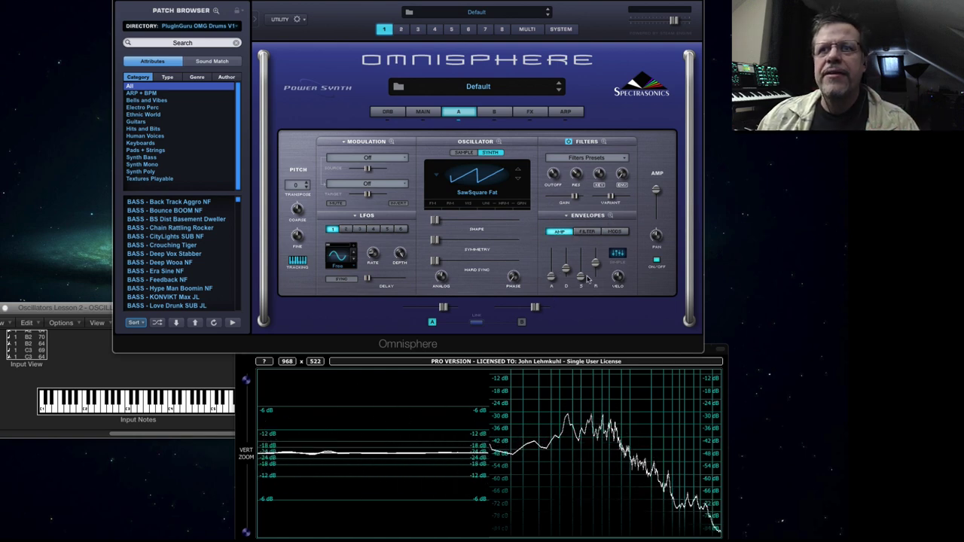
mouse_move(594, 273)
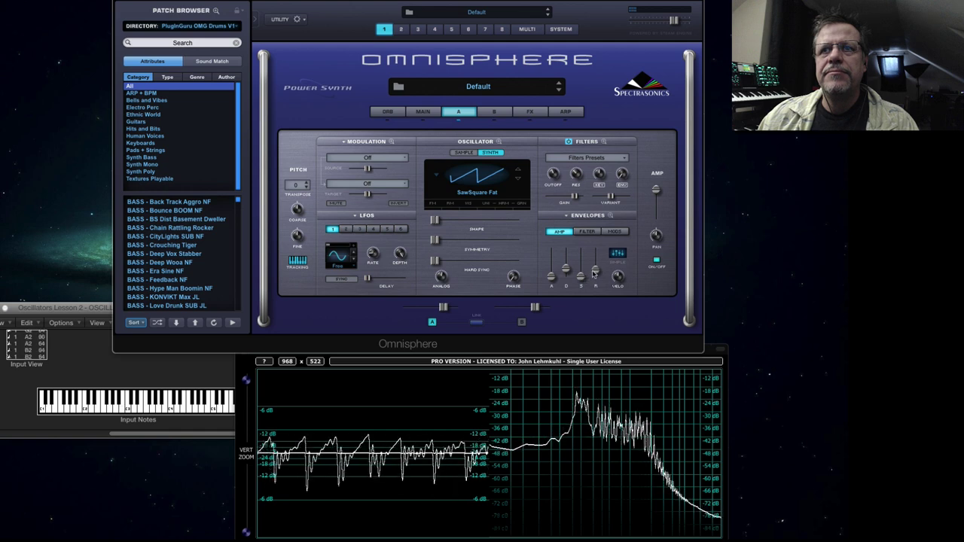
left_click_drag(594, 275, 594, 272)
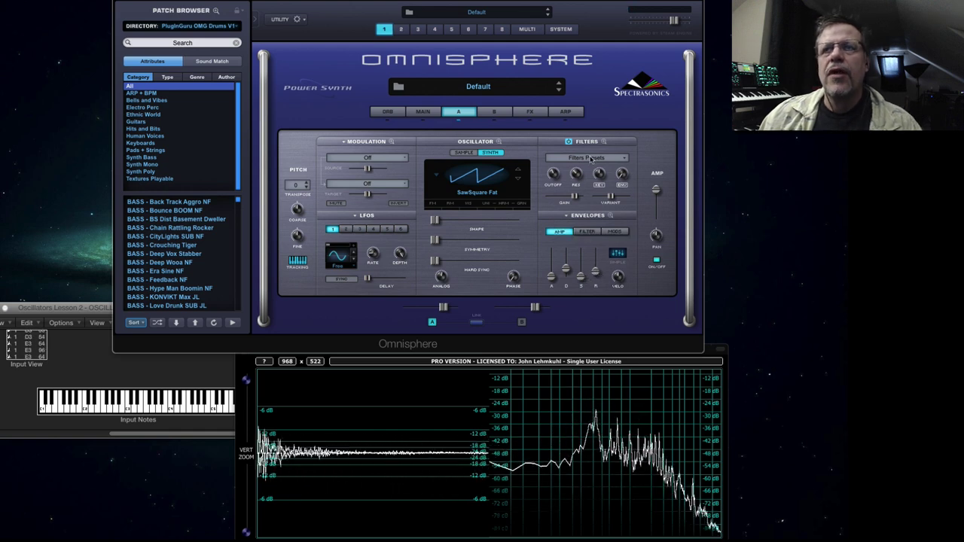
Reshape the amp envelope with a later peak, a mid-level decay point and a bent decay curve.
left_click(611, 216)
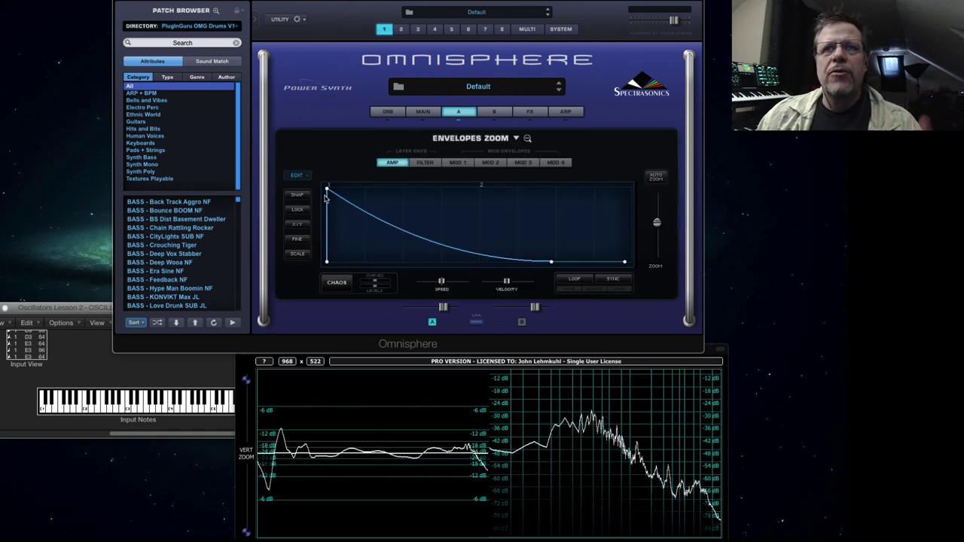
left_click_drag(328, 189, 374, 189)
left_click_drag(551, 262, 464, 232)
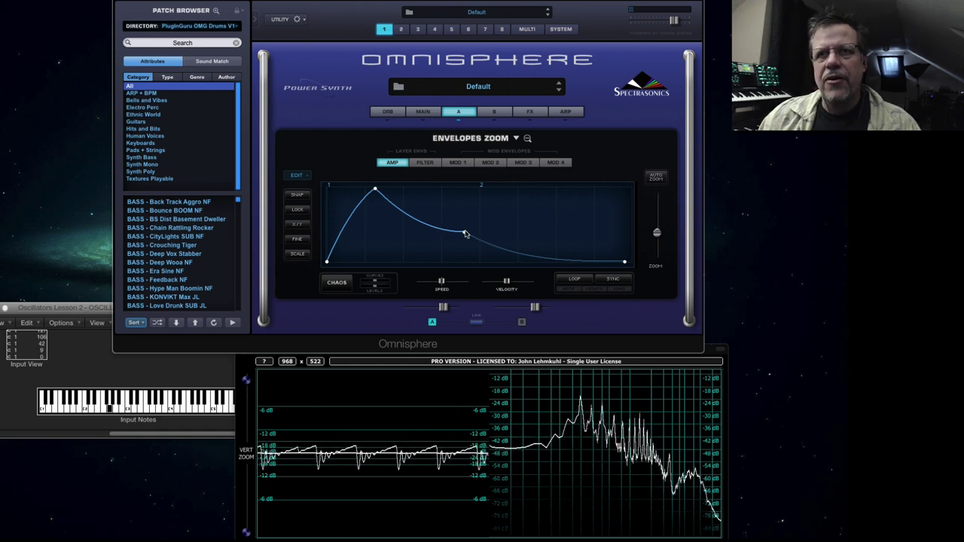
mouse_move(465, 234)
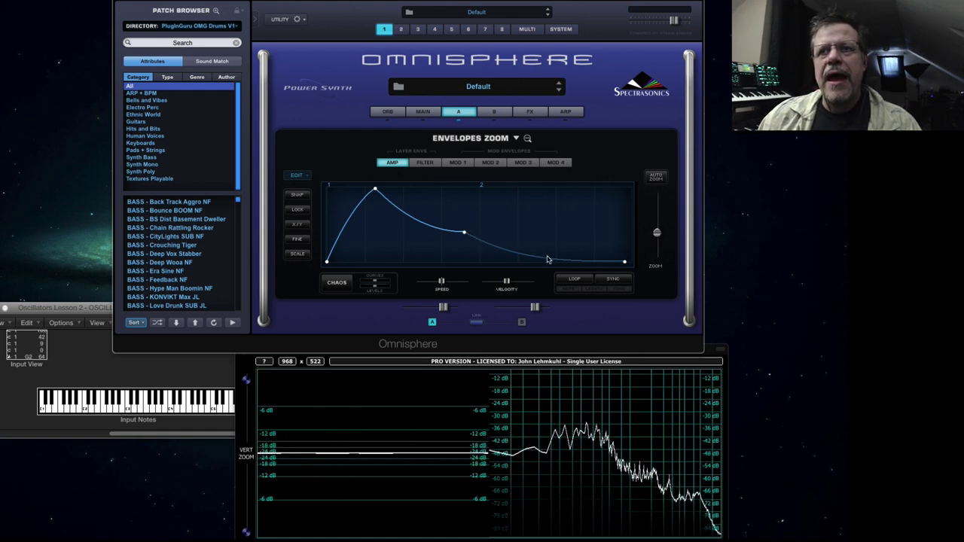
left_click_drag(656, 234, 656, 227)
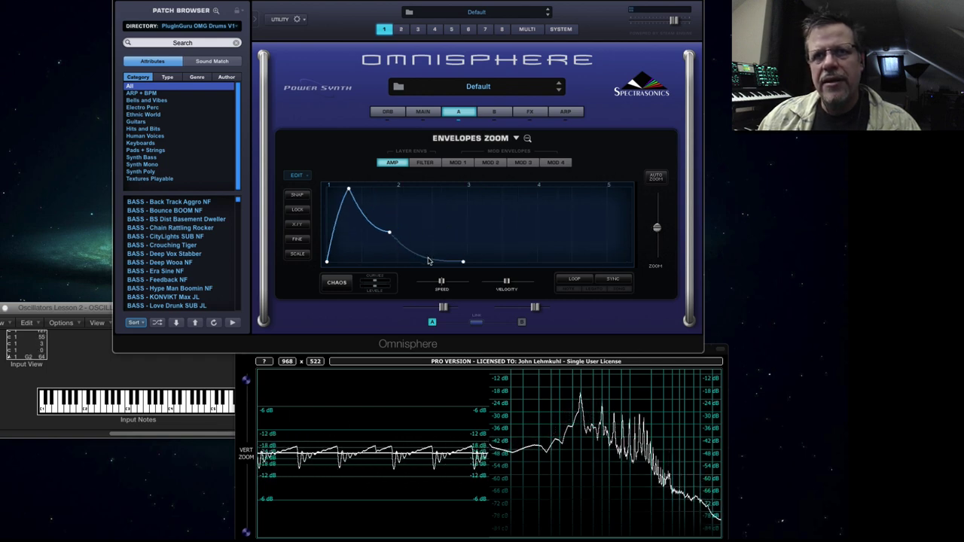
left_click_drag(426, 258, 432, 238)
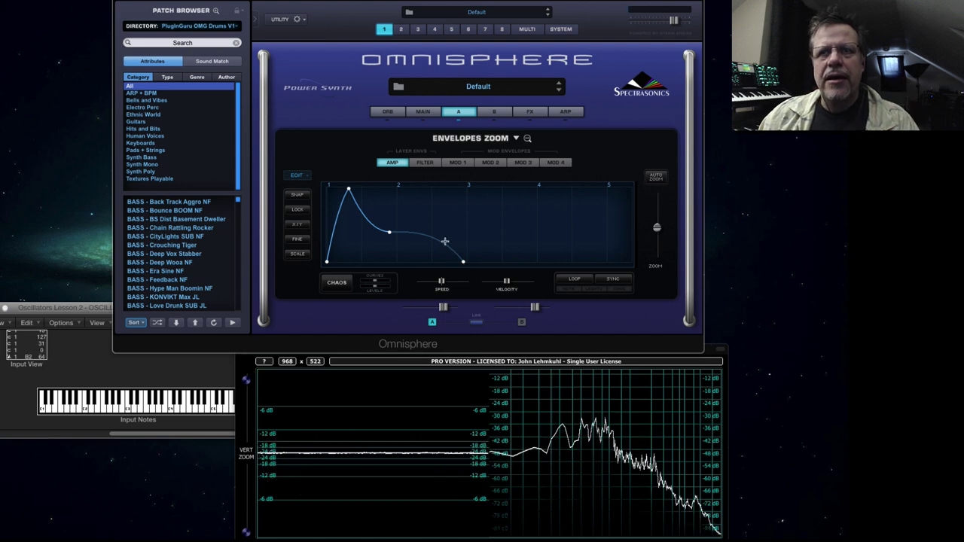
left_click_drag(444, 241, 415, 271)
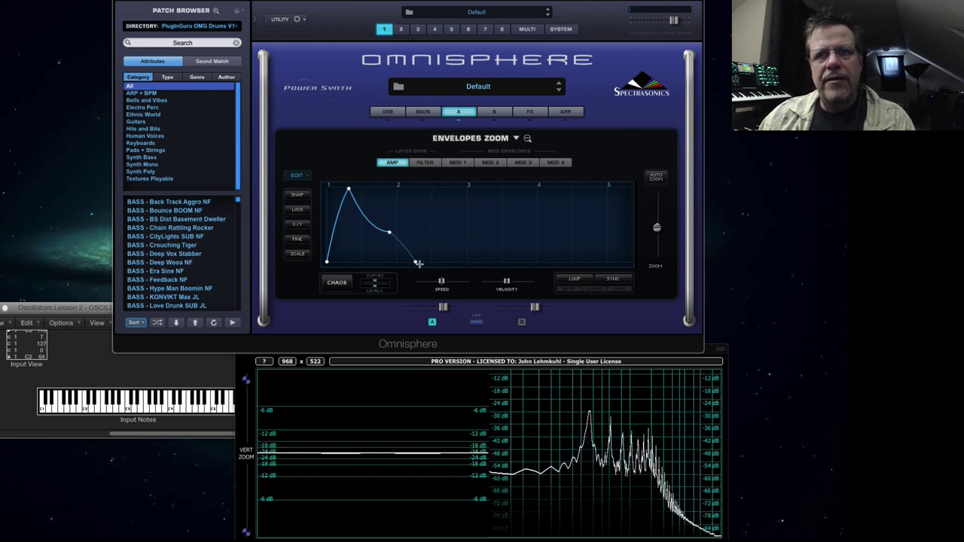
Pull the amp envelope's end point in to shorten the release and straighten the decay.
left_click_drag(418, 262, 506, 262)
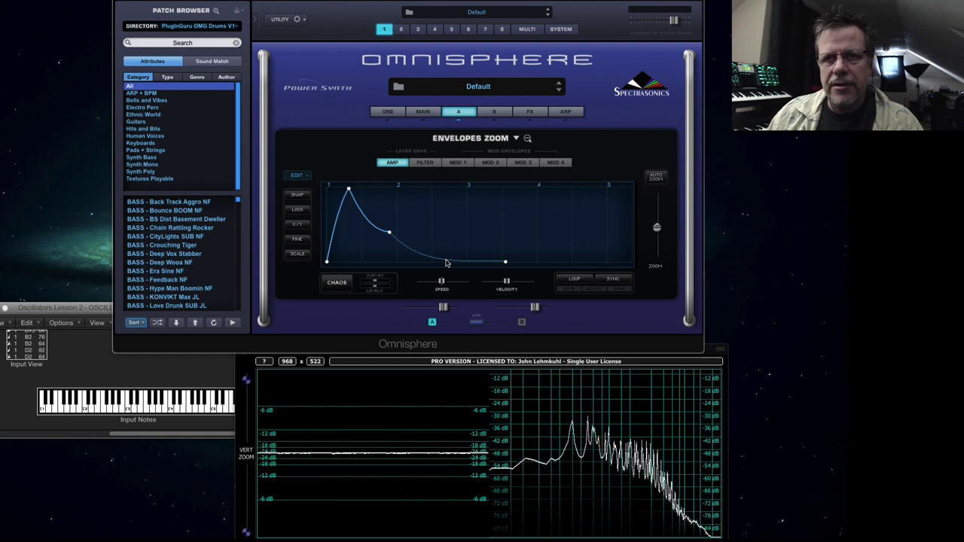
left_click_drag(448, 262, 448, 246)
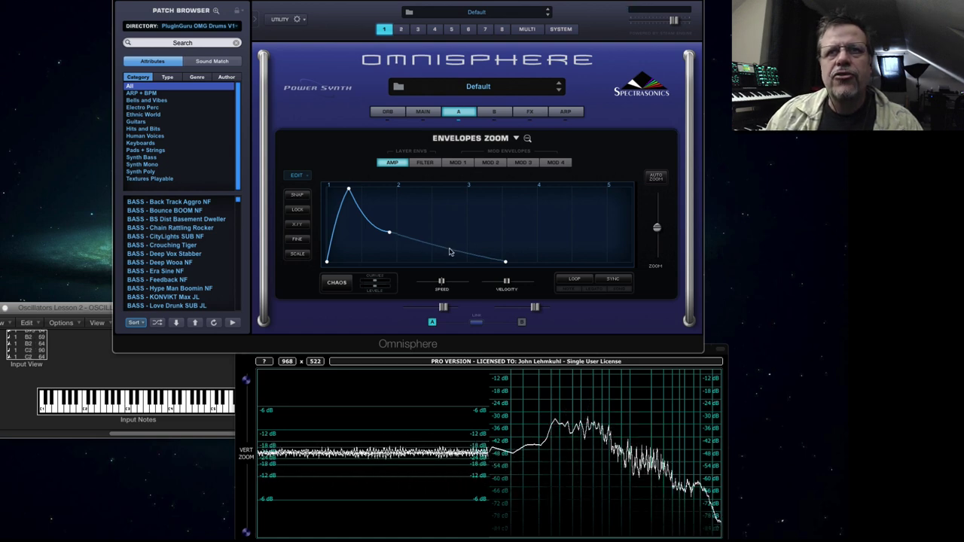
left_click_drag(505, 264, 431, 261)
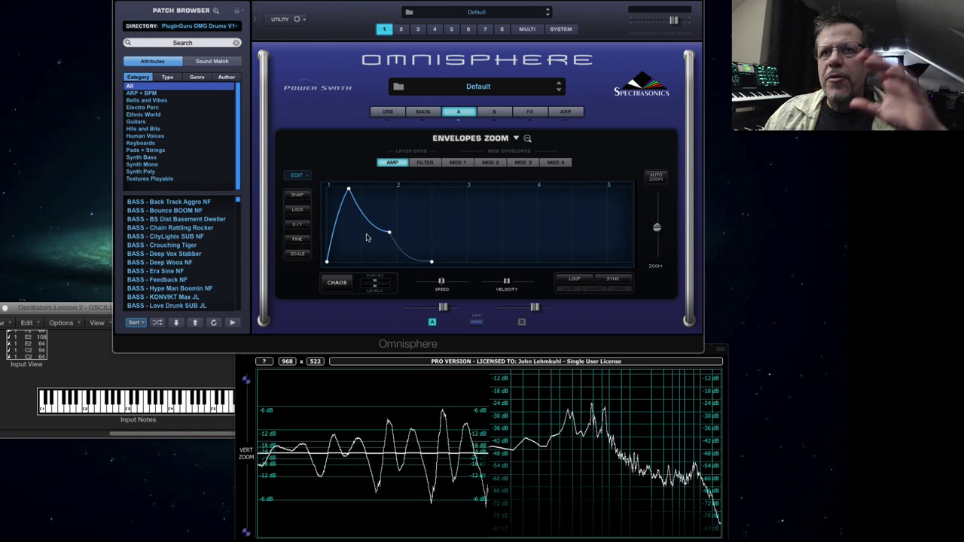
Reshape the attack curve so the envelope rises from zero again.
left_click_drag(339, 214, 330, 181)
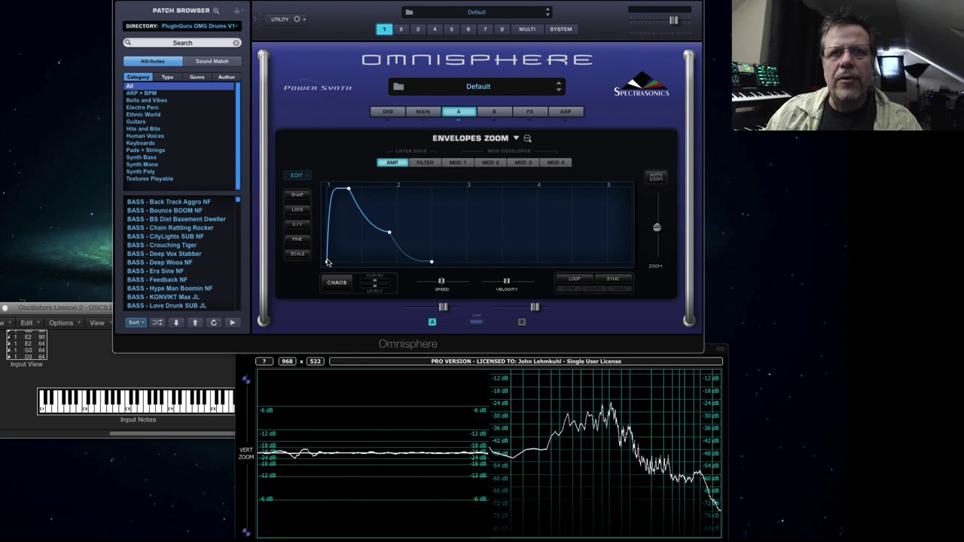
left_click_drag(327, 262, 326, 126)
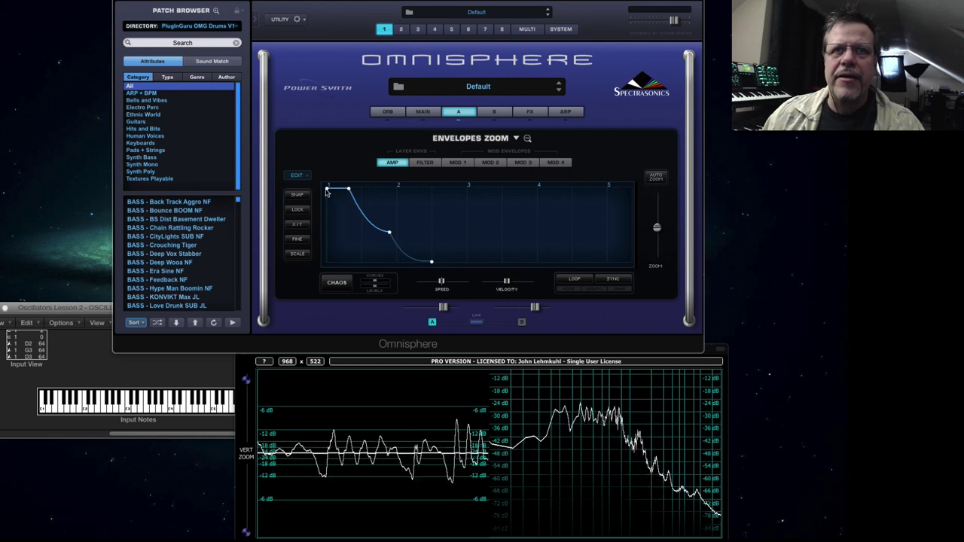
left_click_drag(325, 192, 327, 262)
mouse_move(338, 218)
left_mouse_down()
mouse_move(341, 231)
mouse_move(333, 219)
left_mouse_up()
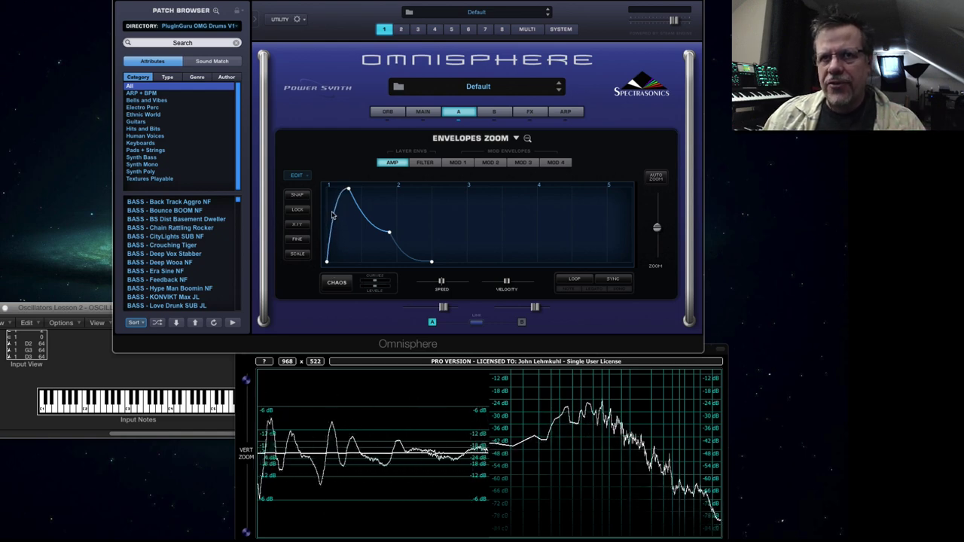
Add a point on the amp envelope's decay, then load the Triplet Pulse envelope preset.
right_click(334, 214)
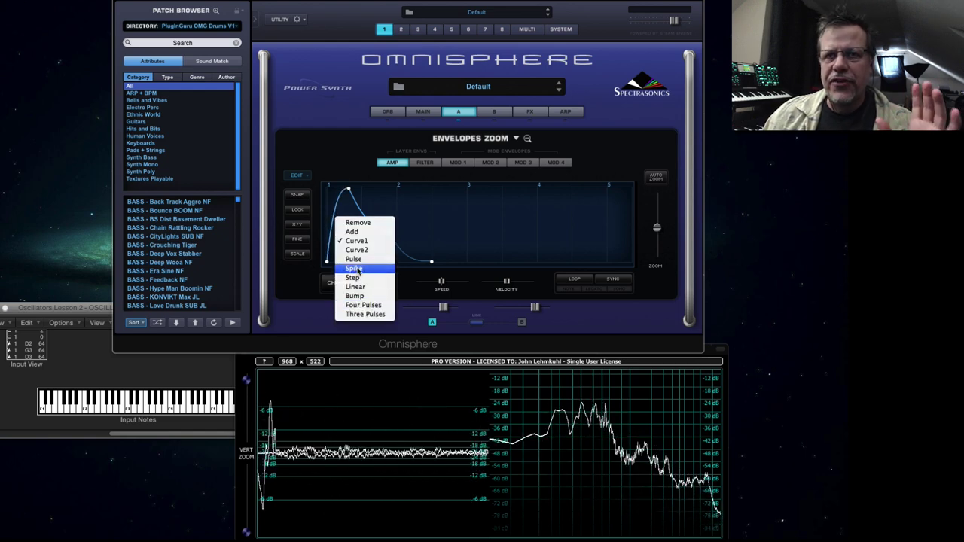
left_click(435, 226)
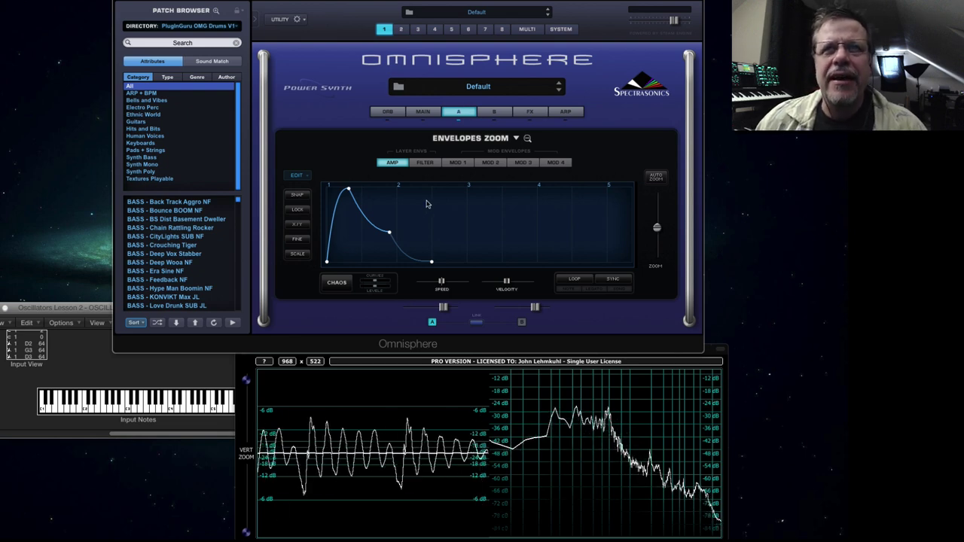
left_click(517, 139)
mouse_move(534, 235)
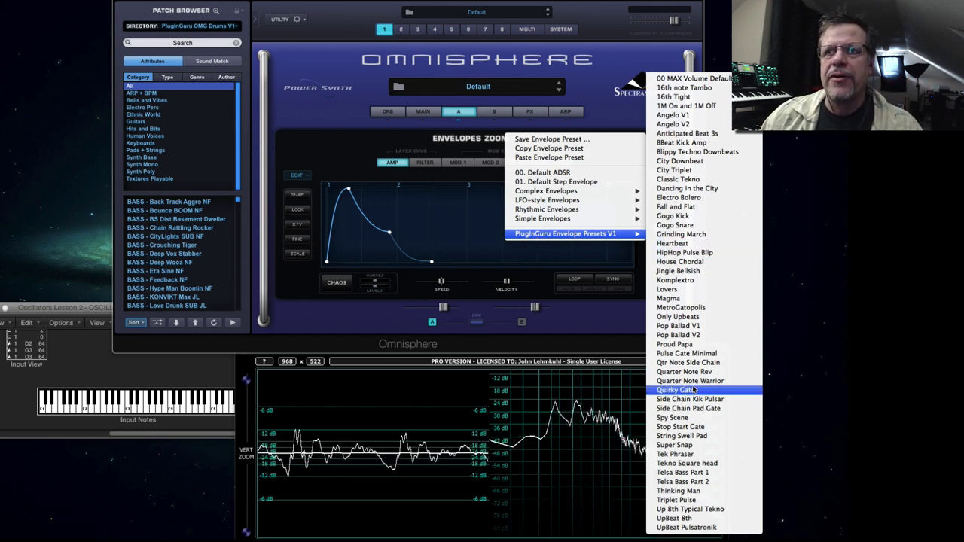
left_click(706, 501)
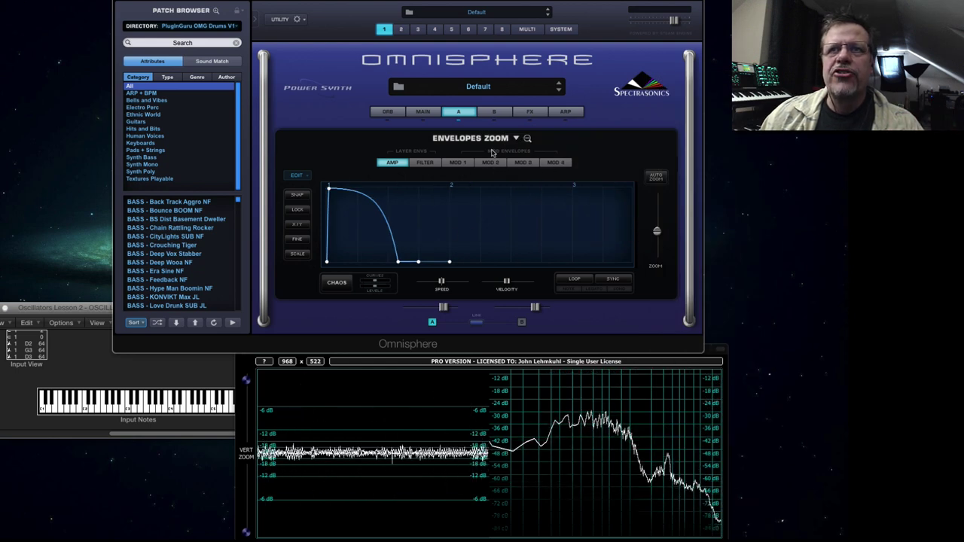
Load the Komplextro preset from PlugInGuru Envelope Presets V1.
left_click(515, 138)
mouse_move(559, 139)
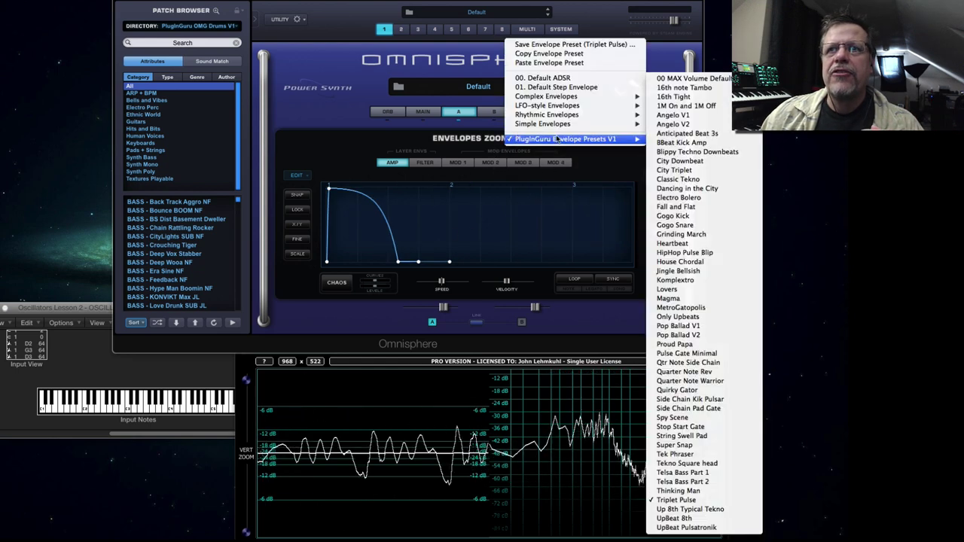
left_click(706, 283)
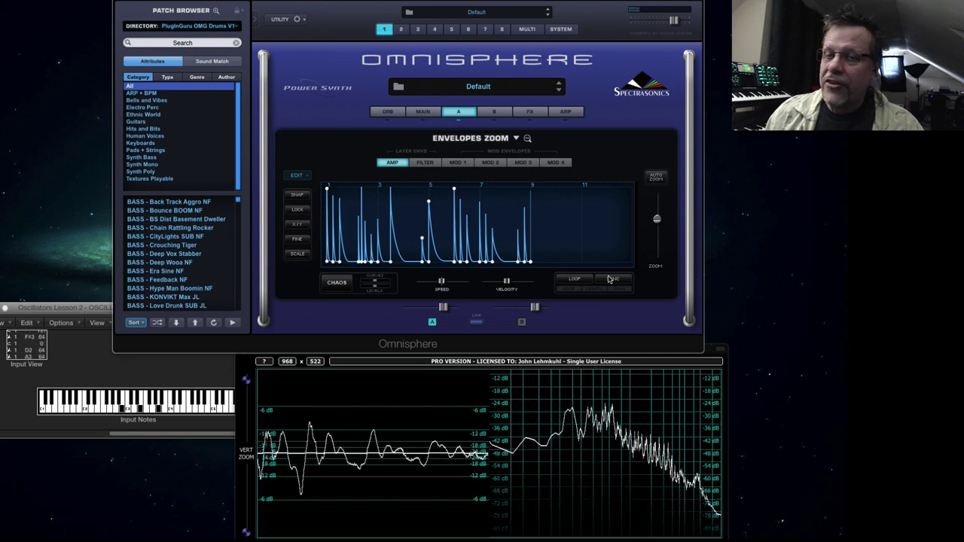
Change a segment's shape and add two extra spikes to the Komplextro envelope.
right_click(401, 250)
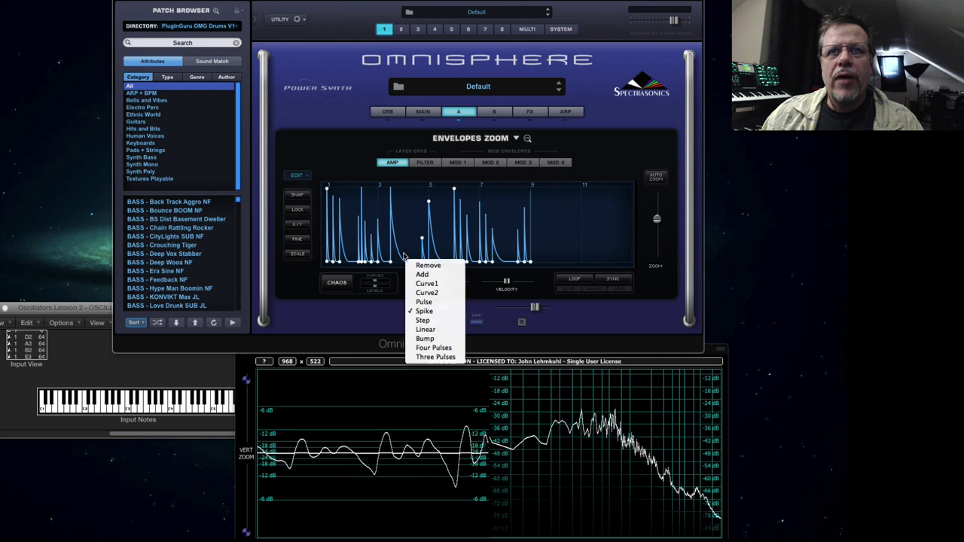
left_click(426, 274)
right_click(407, 236)
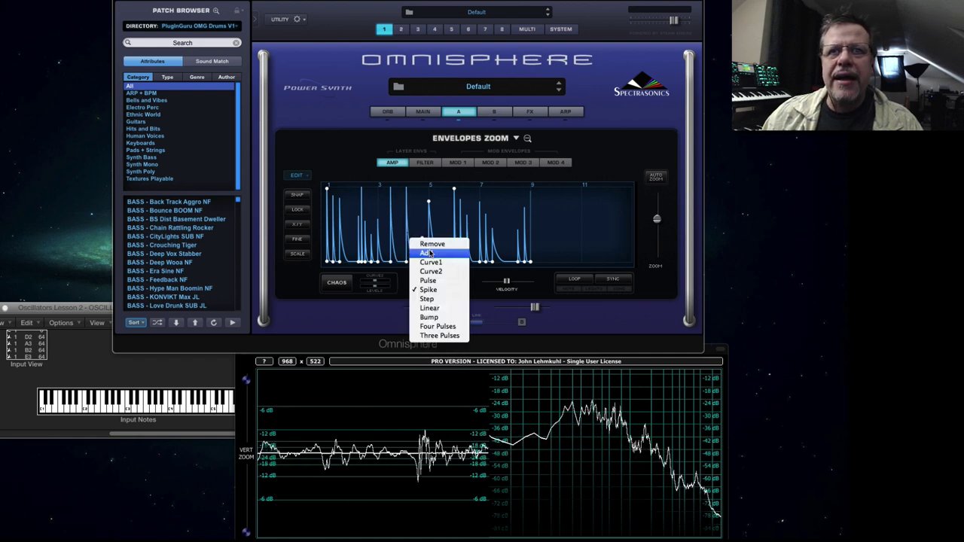
left_click(427, 253)
right_click(476, 242)
left_click(488, 259)
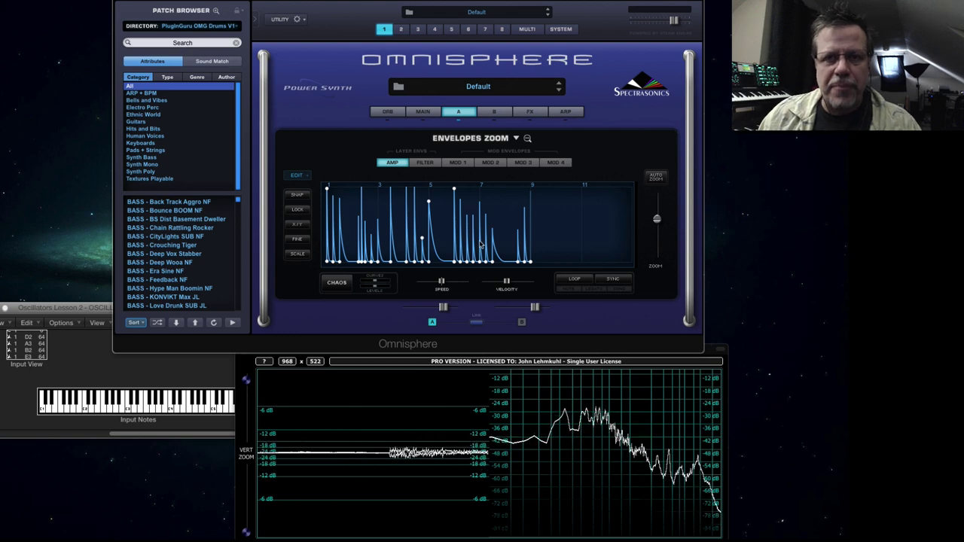
Reset the amp envelope to the 00. Default ADSR preset and return to the Layer A page.
left_click(518, 140)
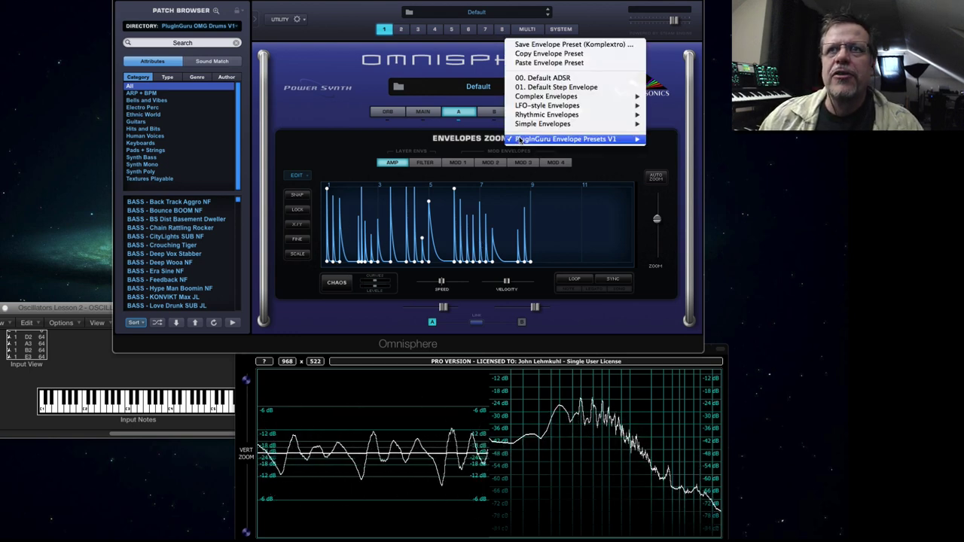
left_click(535, 86)
left_click(456, 111)
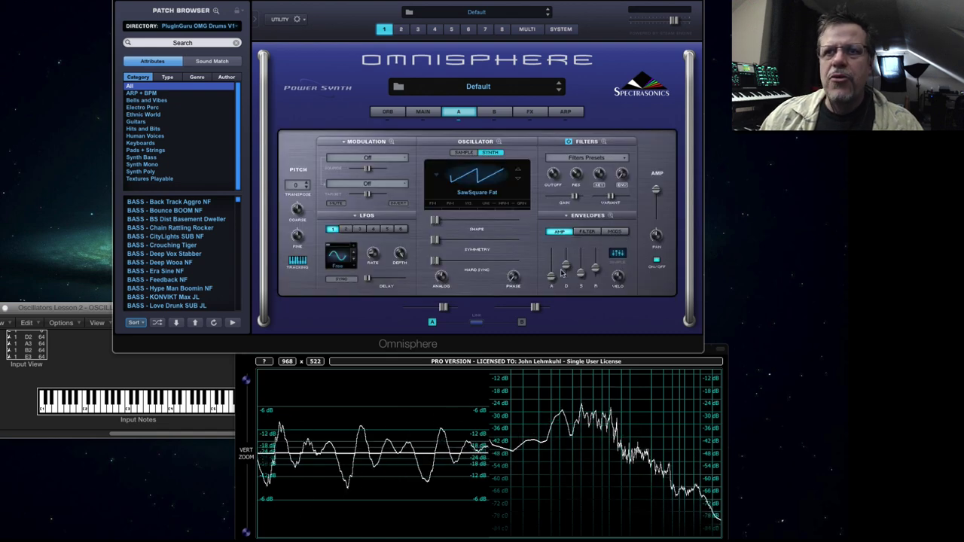
left_click(611, 217)
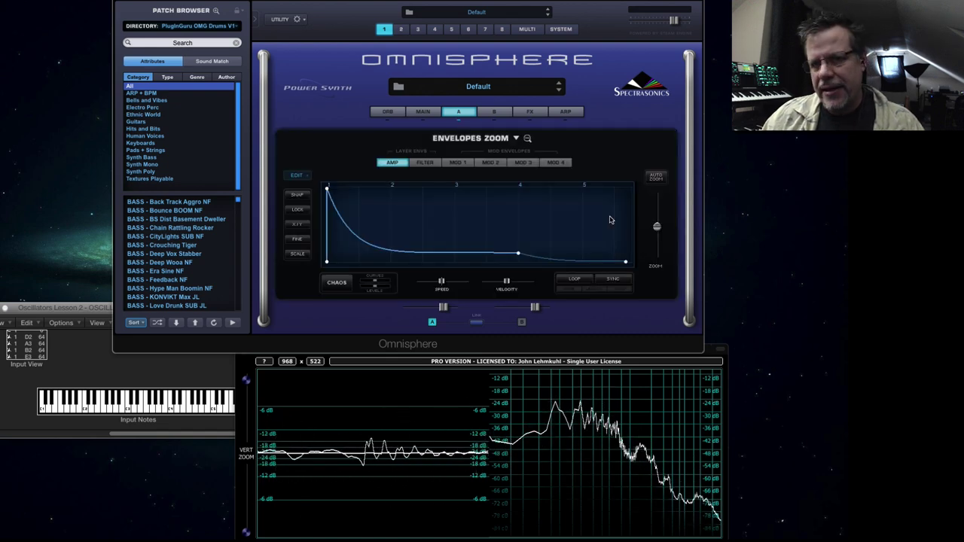
left_click(527, 140)
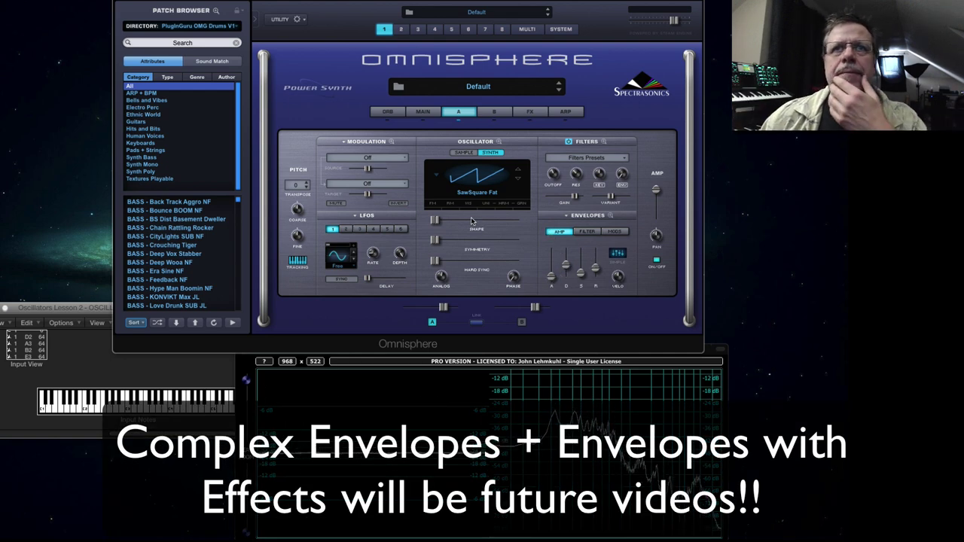
Set the amp attack to zero and lengthen the amp release slightly.
left_click(552, 275)
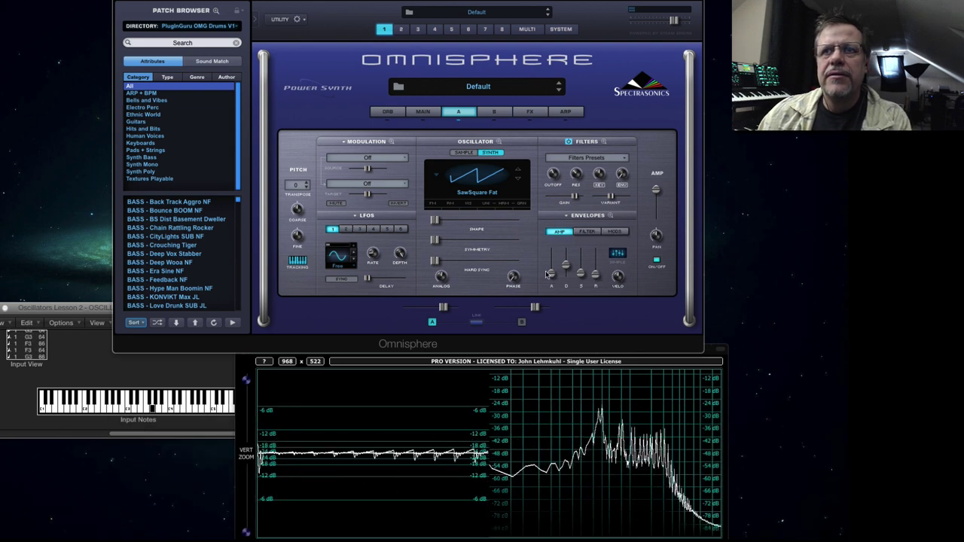
mouse_move(552, 274)
left_mouse_down()
mouse_move(553, 286)
mouse_move(556, 275)
left_mouse_up()
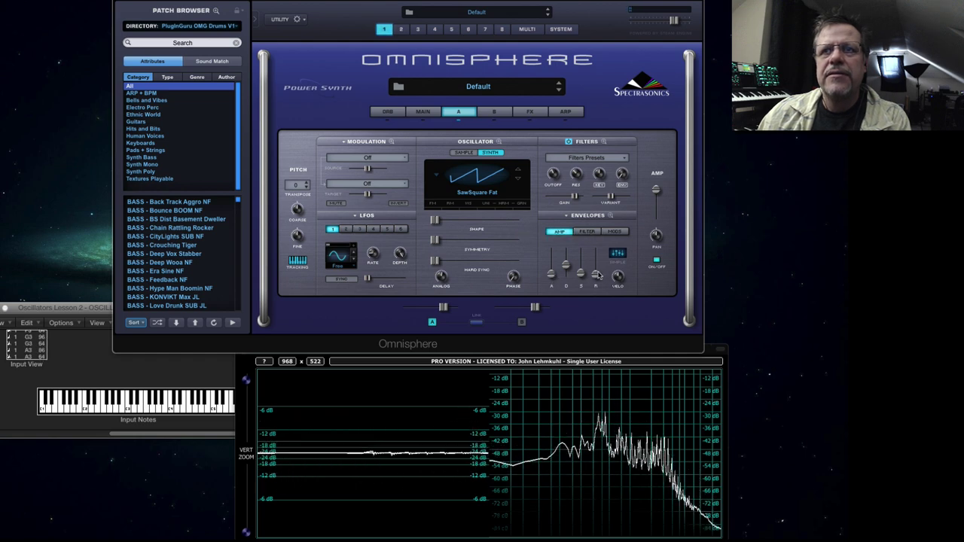
left_click_drag(596, 276, 596, 271)
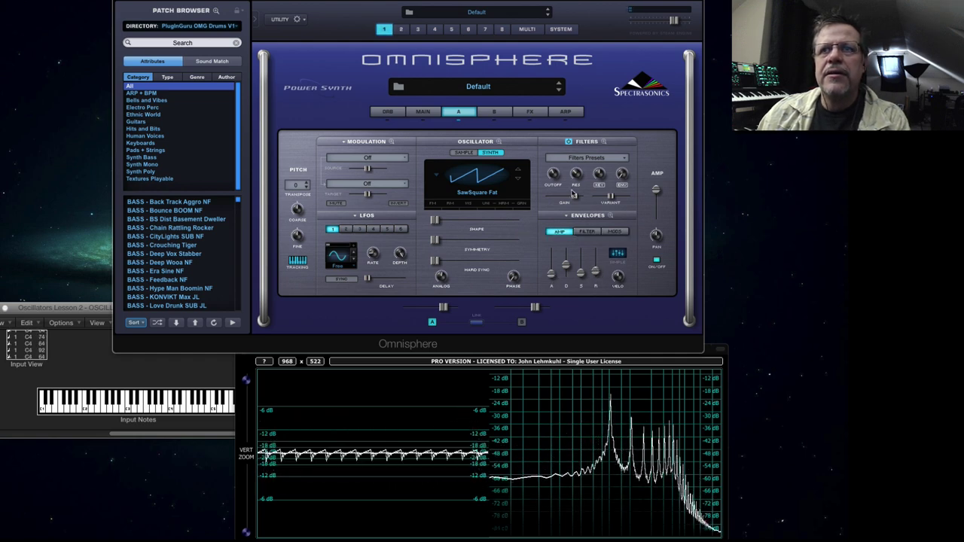
On the filter envelope, set envelope amount, choose a lowpass, drop cutoff to about 0.08 kHz, shorten decay.
left_click(587, 234)
left_click_drag(622, 179, 625, 148)
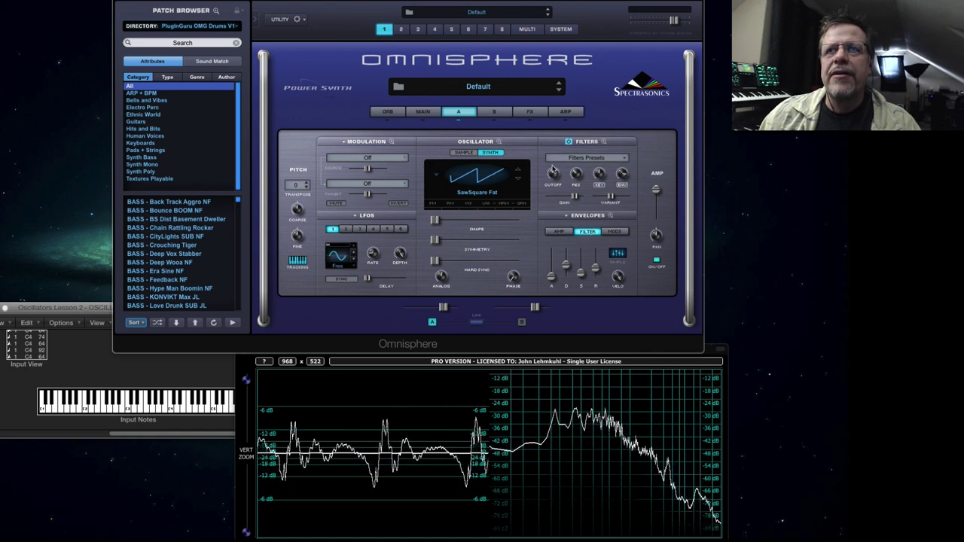
left_click(586, 158)
left_click(547, 174)
left_click_drag(553, 174, 553, 212)
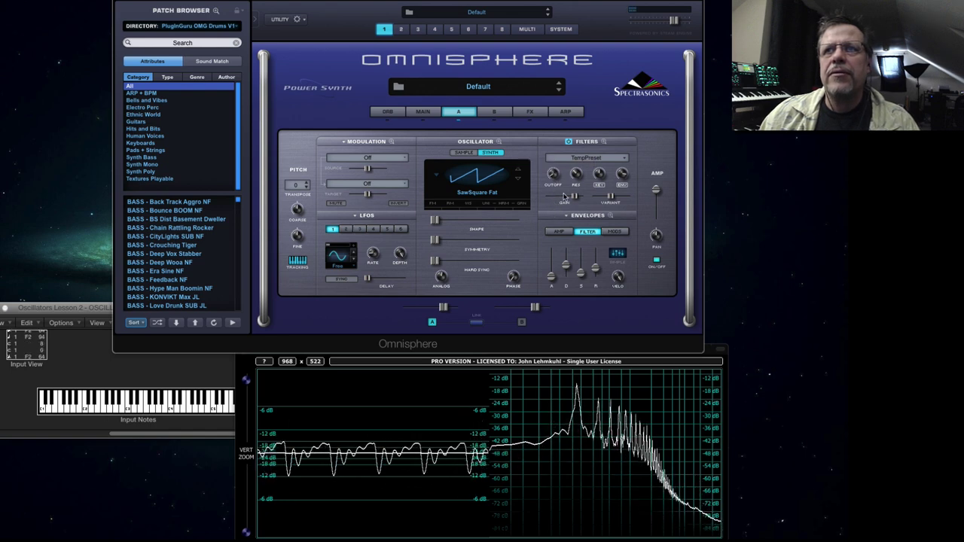
left_click(588, 157)
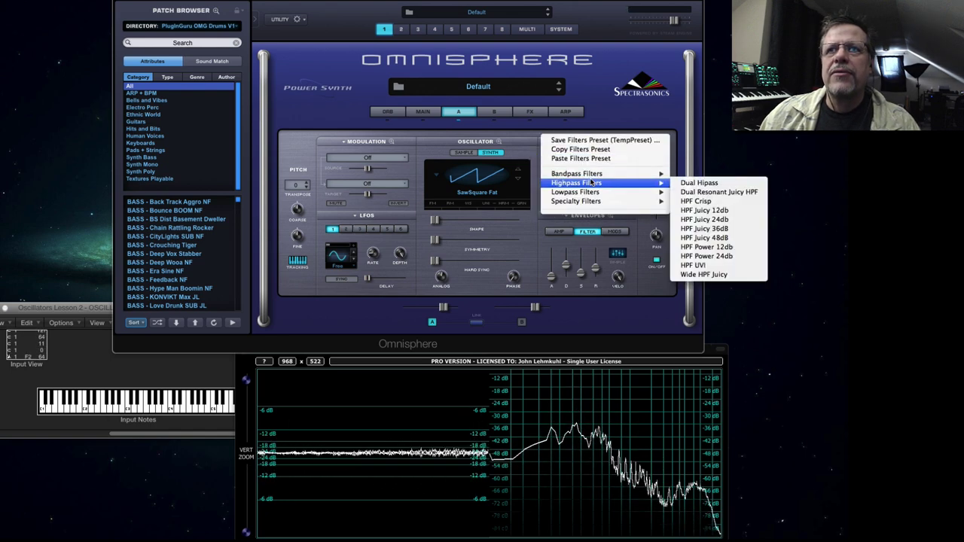
left_click(622, 215)
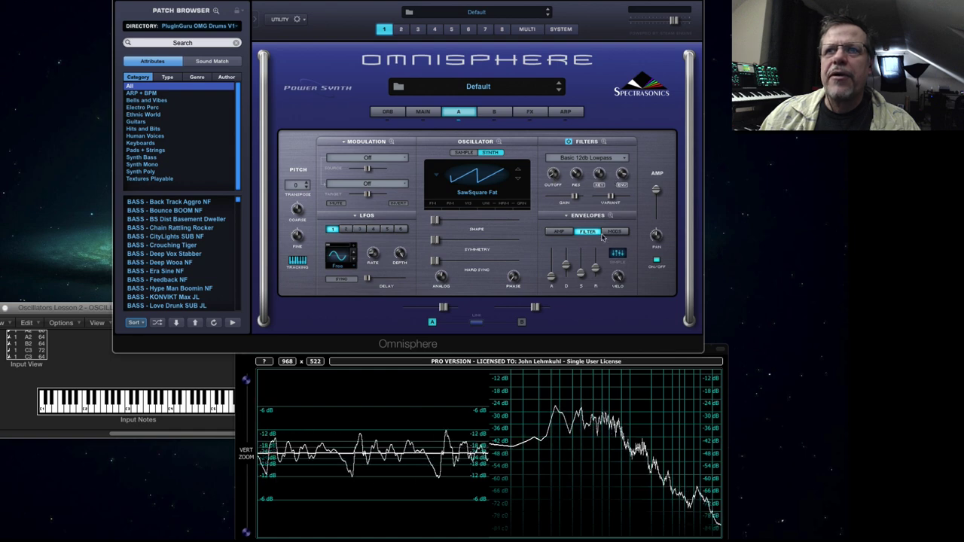
left_click_drag(566, 265, 567, 279)
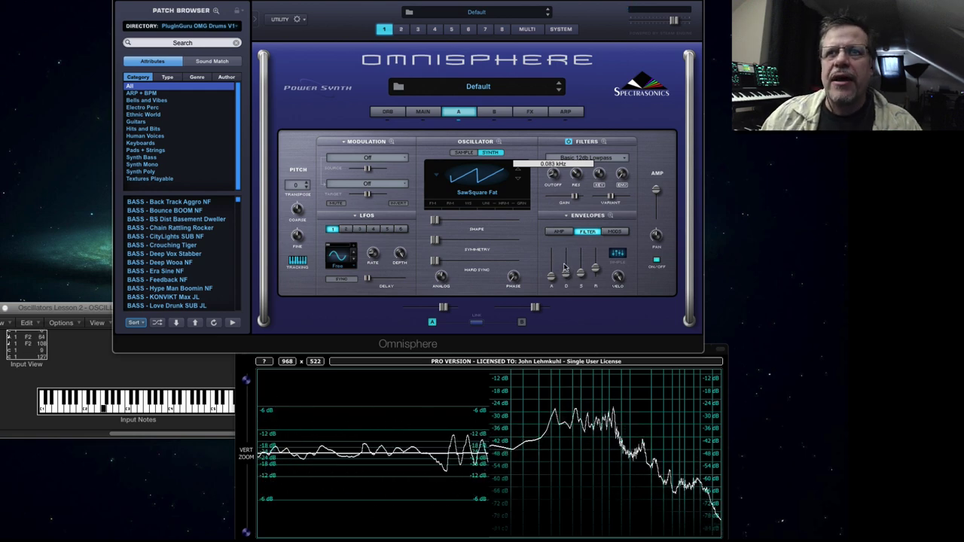
mouse_move(622, 174)
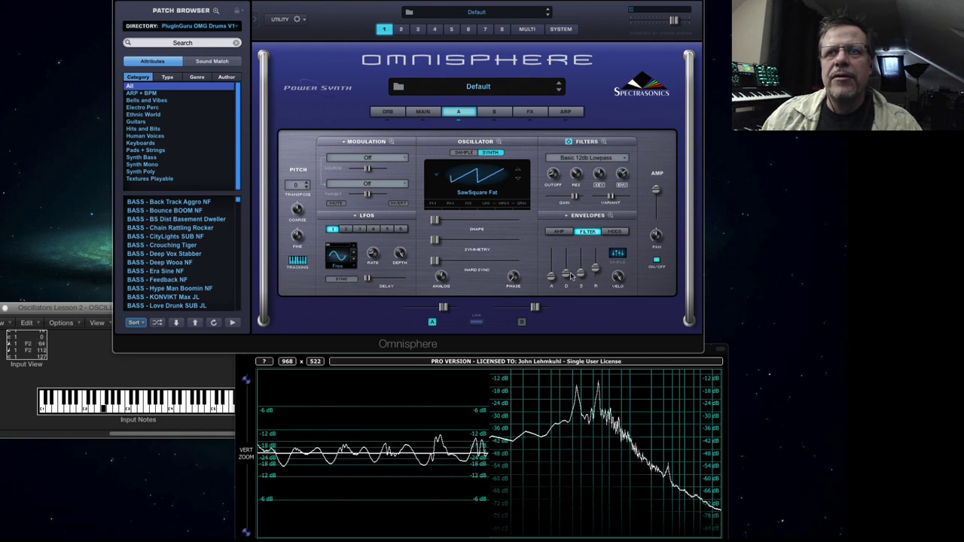
In the enlarged filter envelope, lengthen the attack and drag the end point toward the right edge.
mouse_move(569, 273)
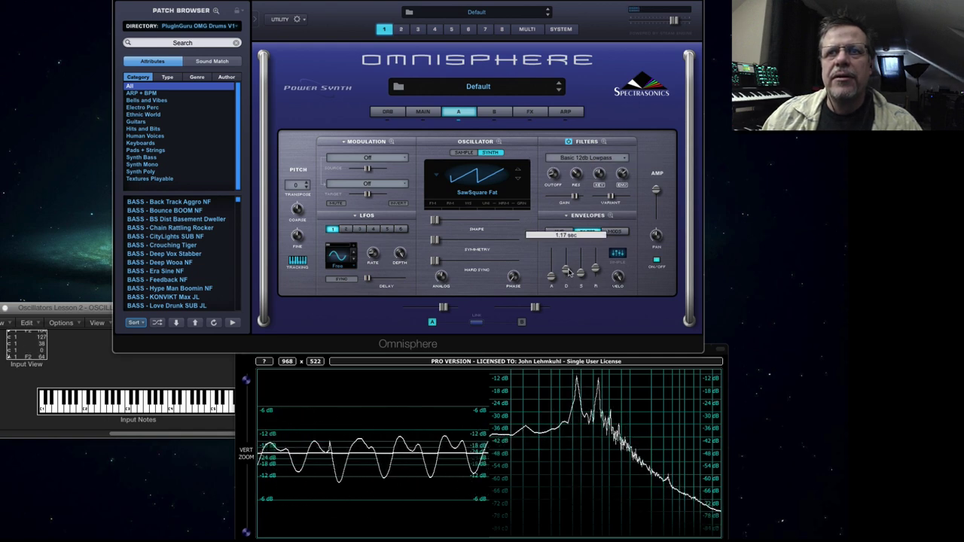
left_click(610, 215)
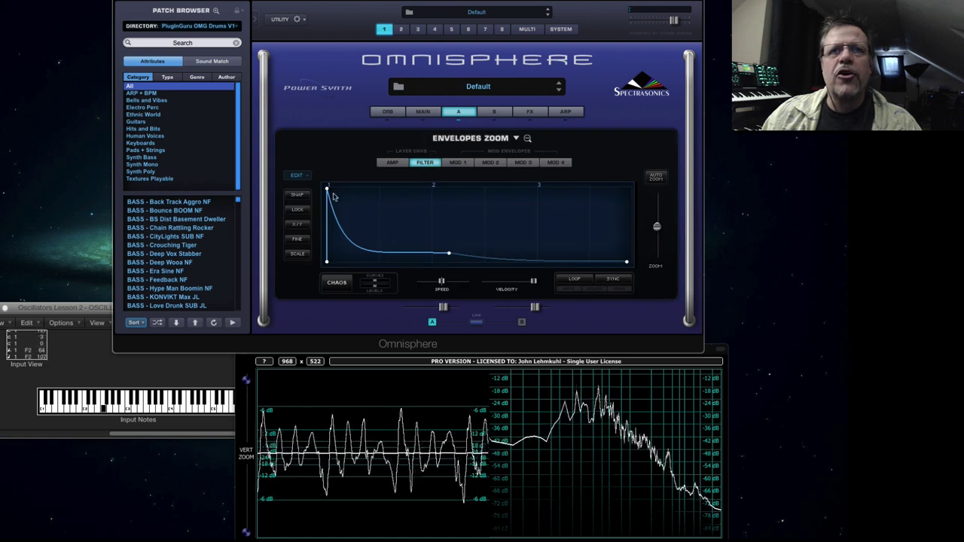
left_click_drag(328, 189, 345, 192)
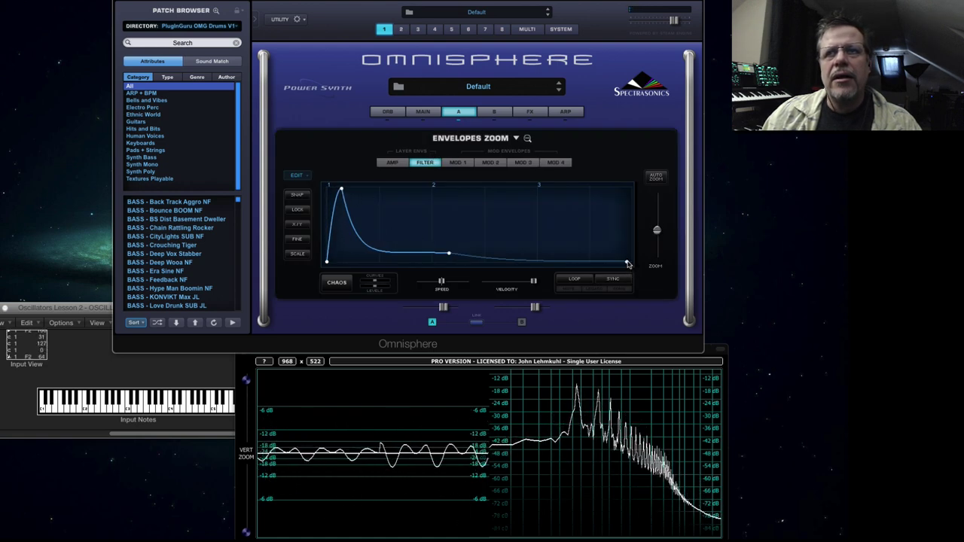
left_click_drag(628, 264, 476, 330)
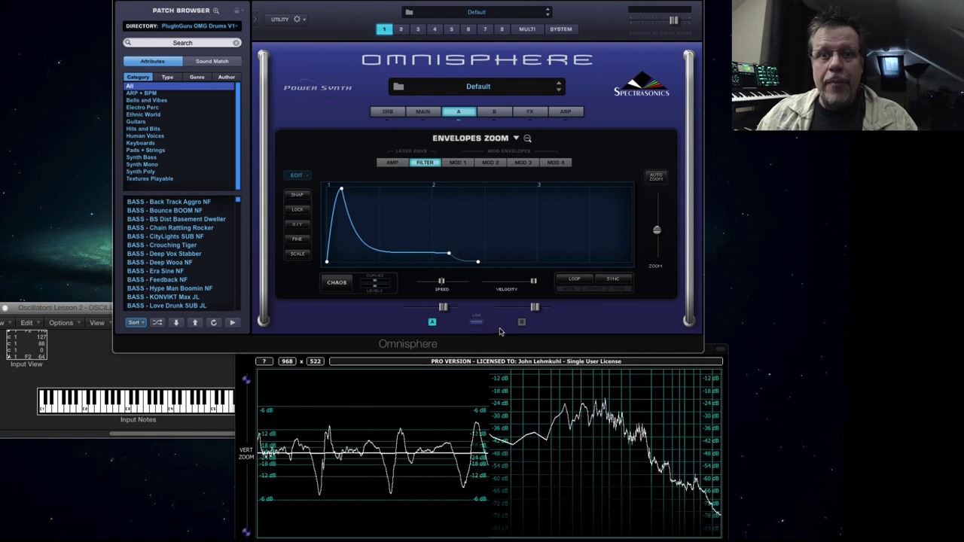
left_click_drag(478, 261, 483, 351)
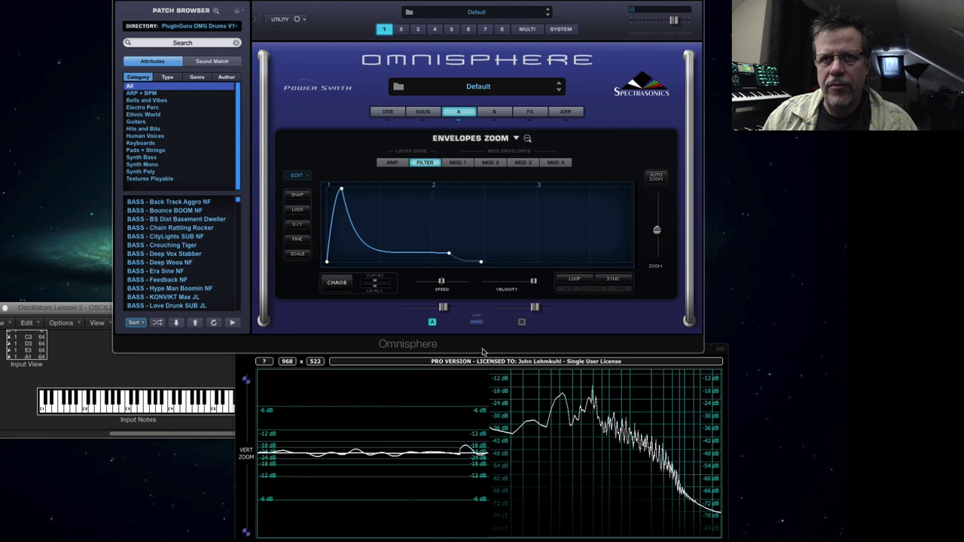
left_click(482, 262)
left_click_drag(482, 263, 561, 263)
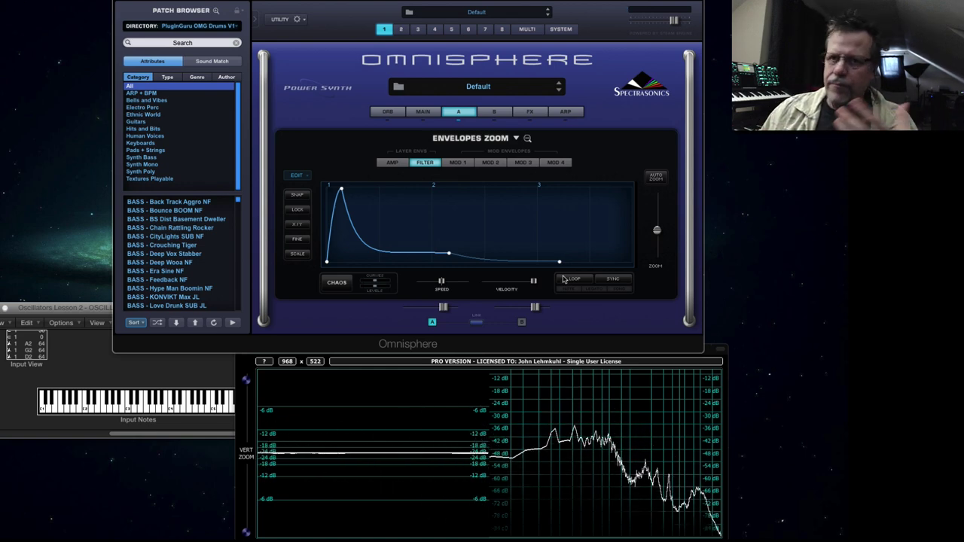
Modulate layer A's coarse pitch with the Filter Envelope at an amount of about 0.453.
left_click(460, 112)
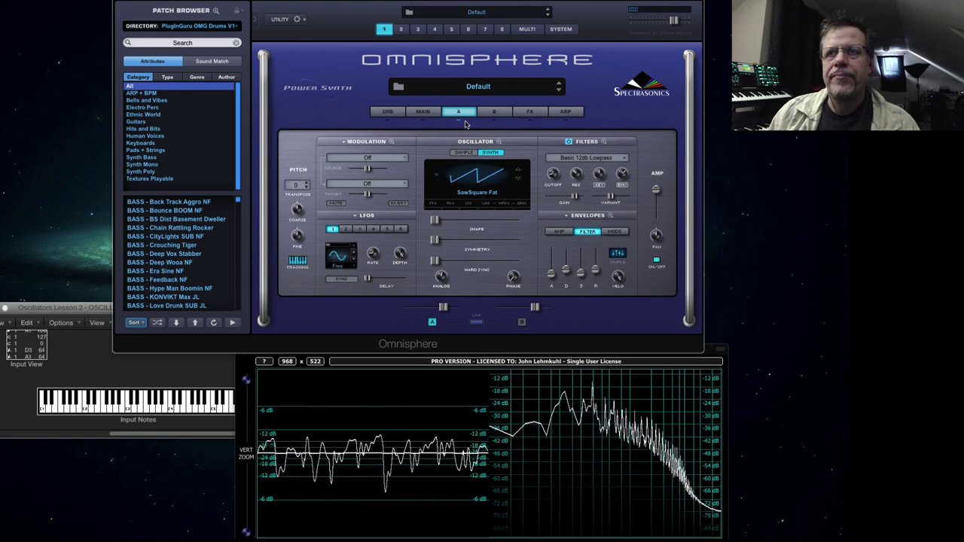
right_click(299, 211)
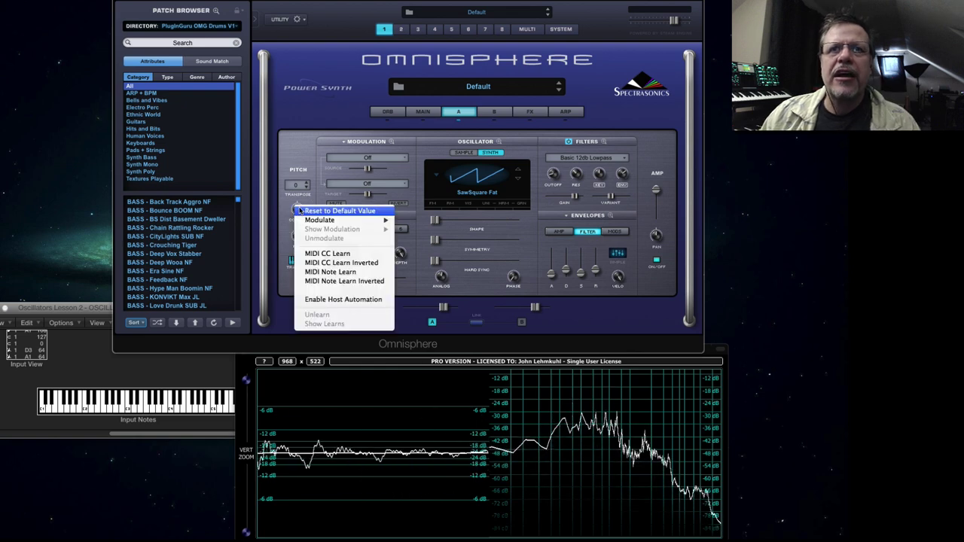
mouse_move(324, 220)
mouse_move(458, 316)
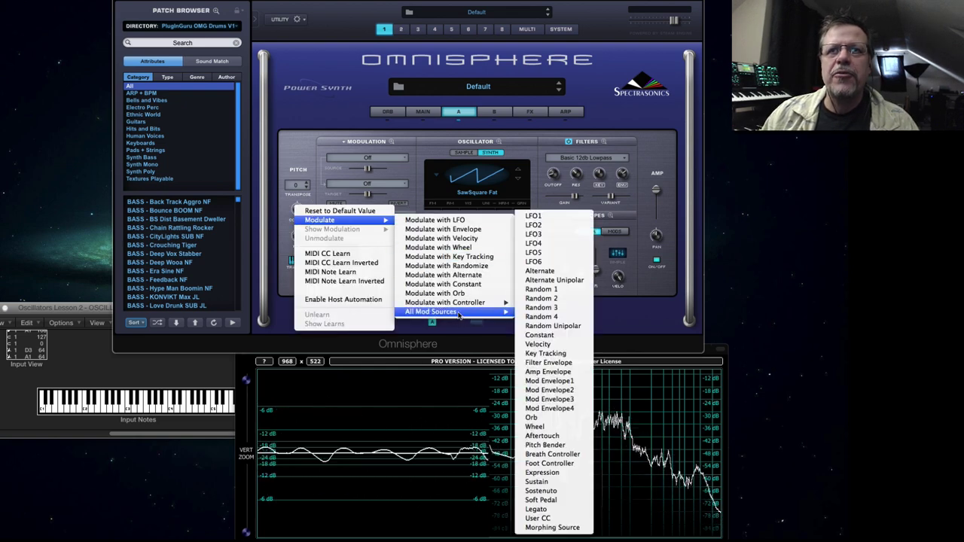
left_click(548, 362)
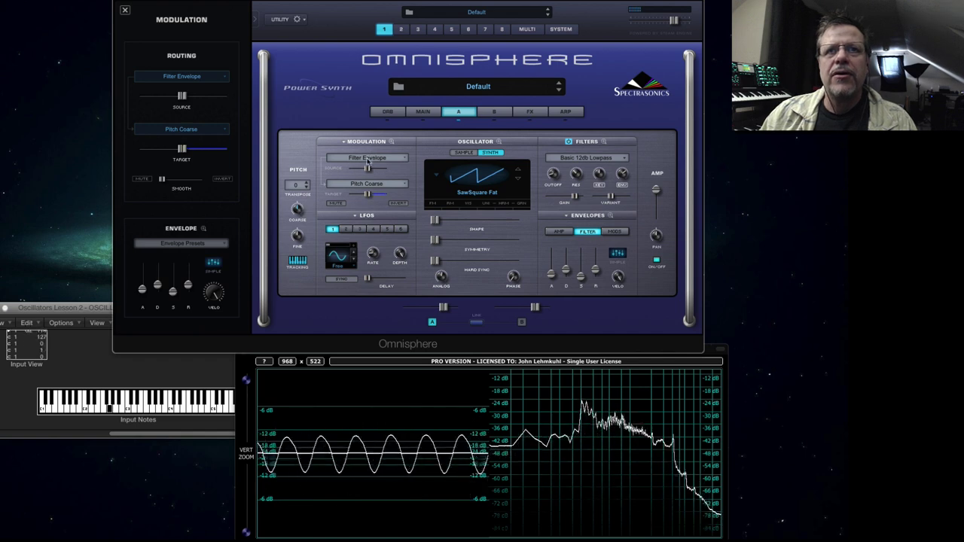
mouse_move(368, 169)
left_mouse_down()
mouse_move(349, 171)
mouse_move(366, 176)
left_mouse_up()
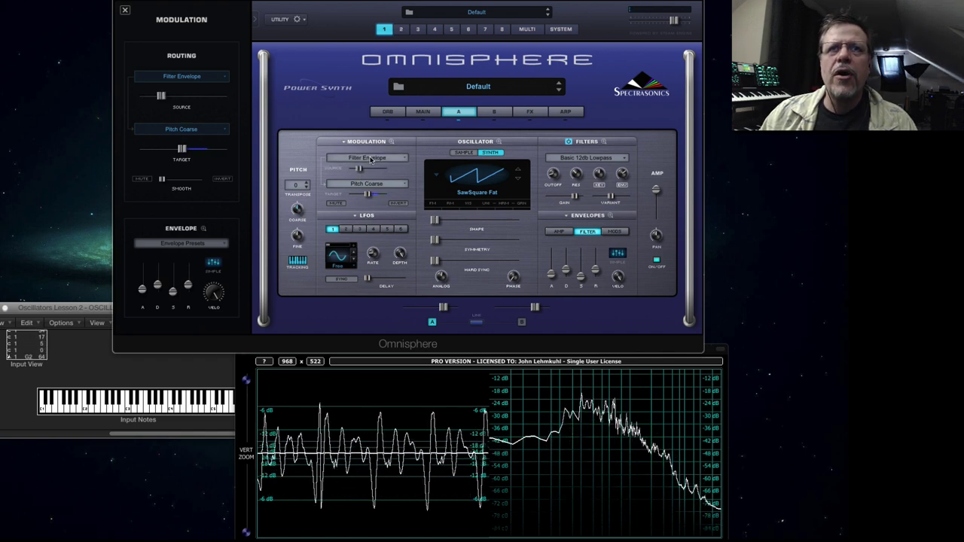
left_click(371, 159)
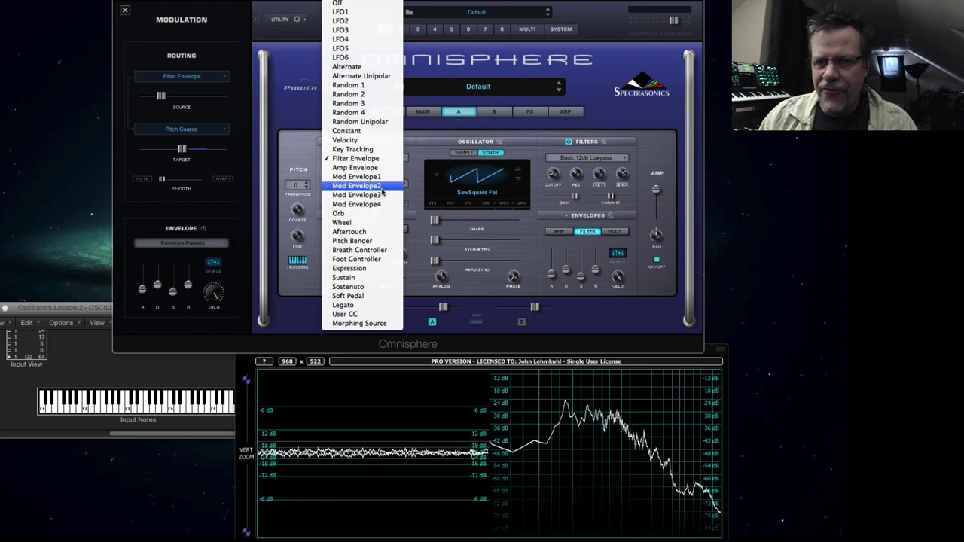
Switch the pitch source to Mod Envelope4, load 00. Default ADSR, and turn off SYNC and LOOP.
left_click(386, 205)
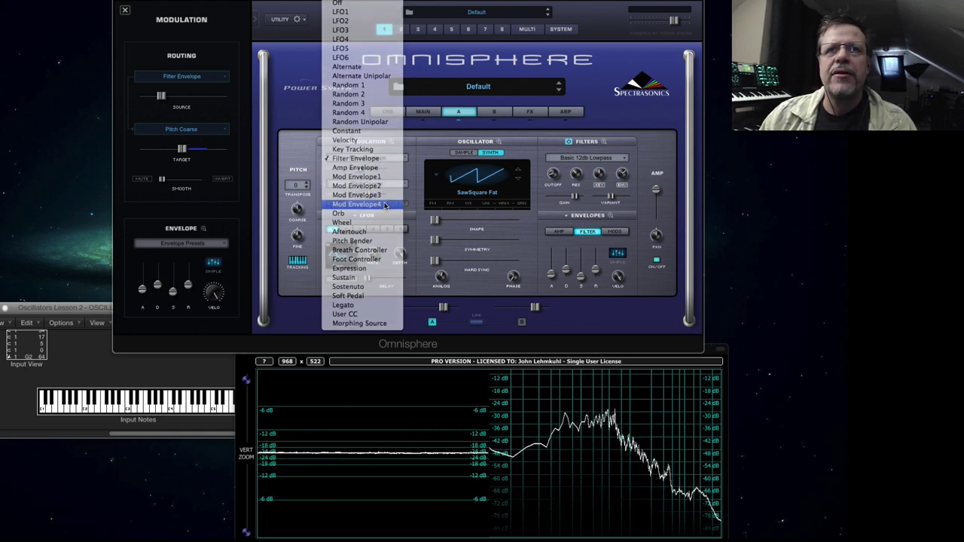
left_click(611, 216)
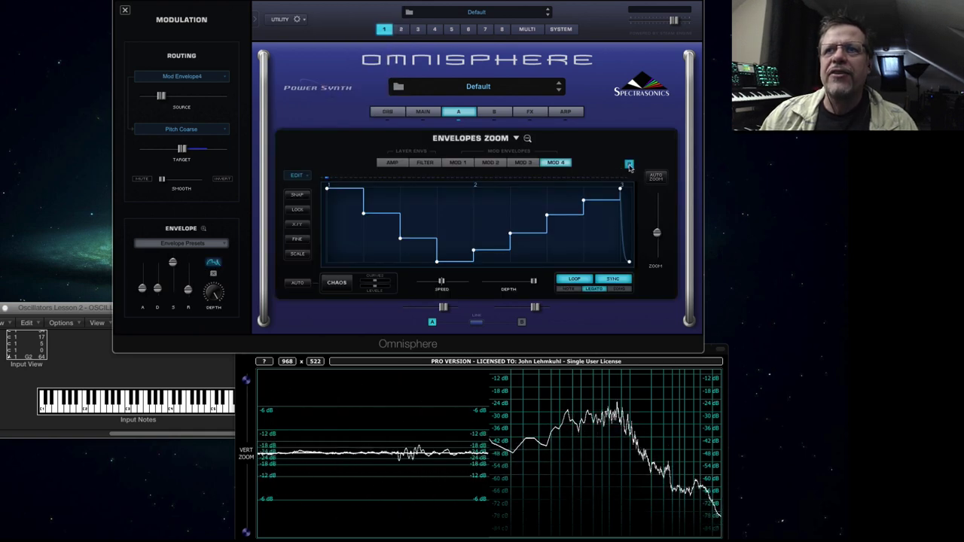
left_click(516, 139)
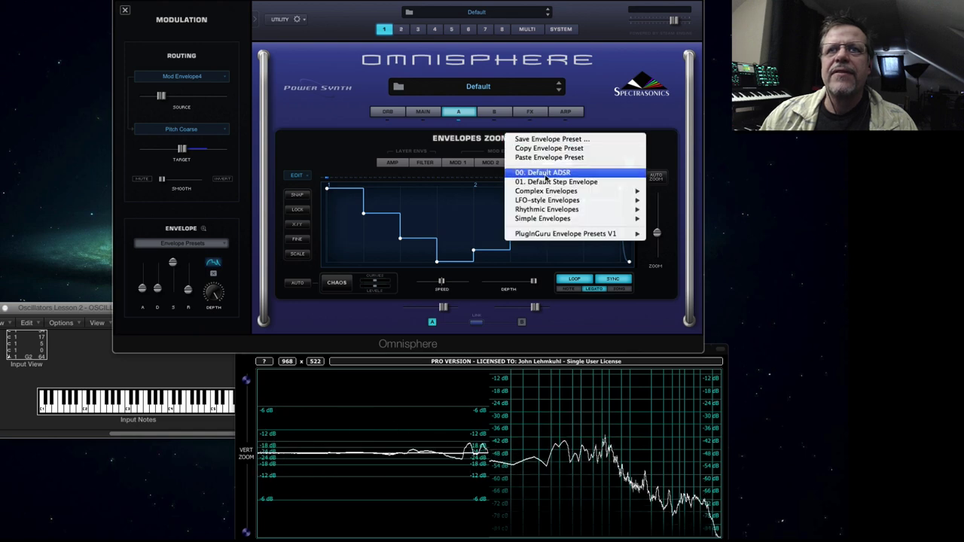
left_click(511, 173)
left_click_drag(512, 251, 352, 317)
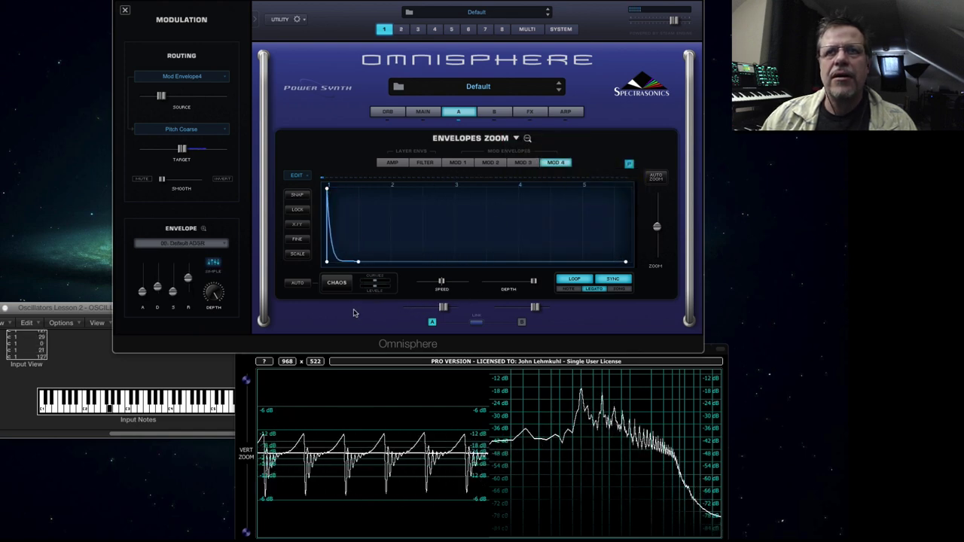
left_click(615, 279)
left_click(570, 280)
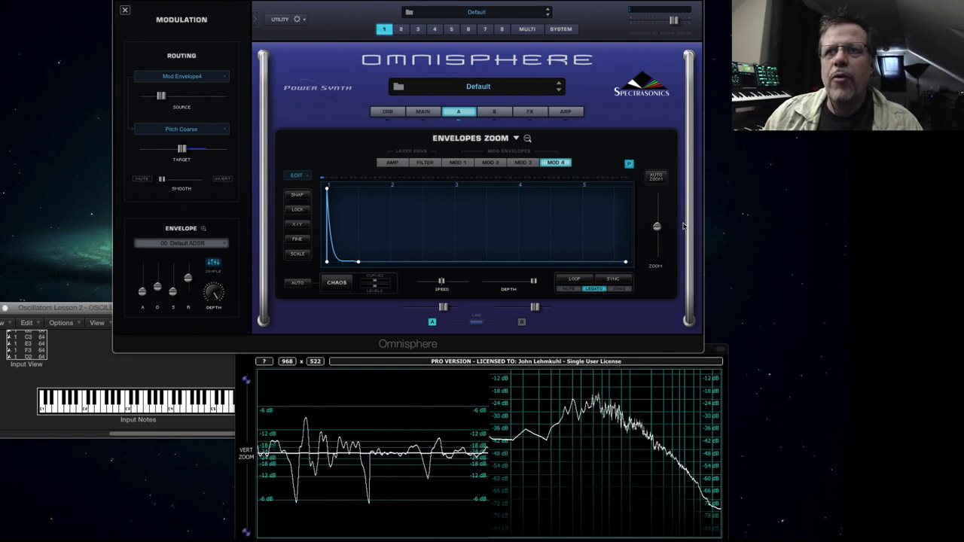
Shorten the MOD 4 envelope's length and decay, and straighten the decay into a line.
left_click_drag(625, 263, 404, 262)
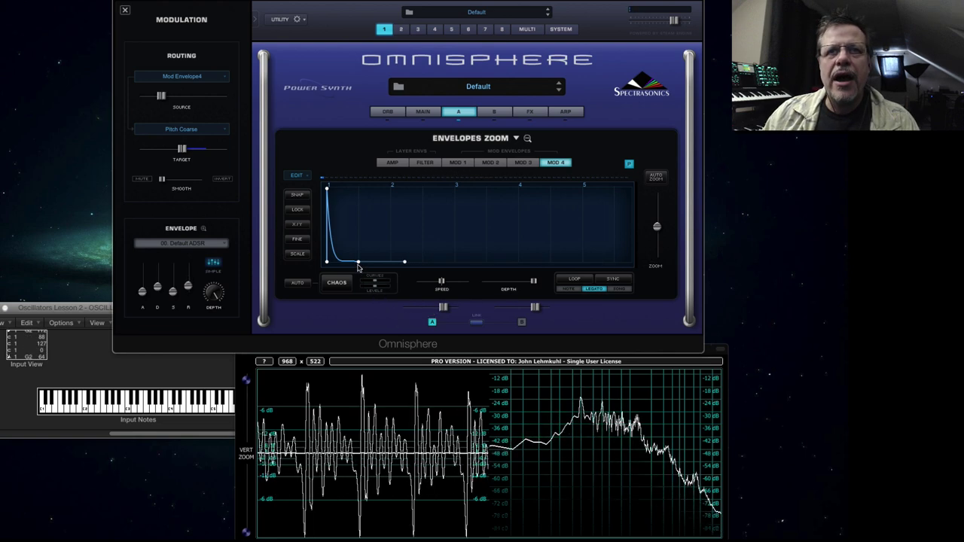
mouse_move(659, 226)
left_mouse_down()
mouse_move(659, 213)
mouse_move(658, 237)
left_mouse_up()
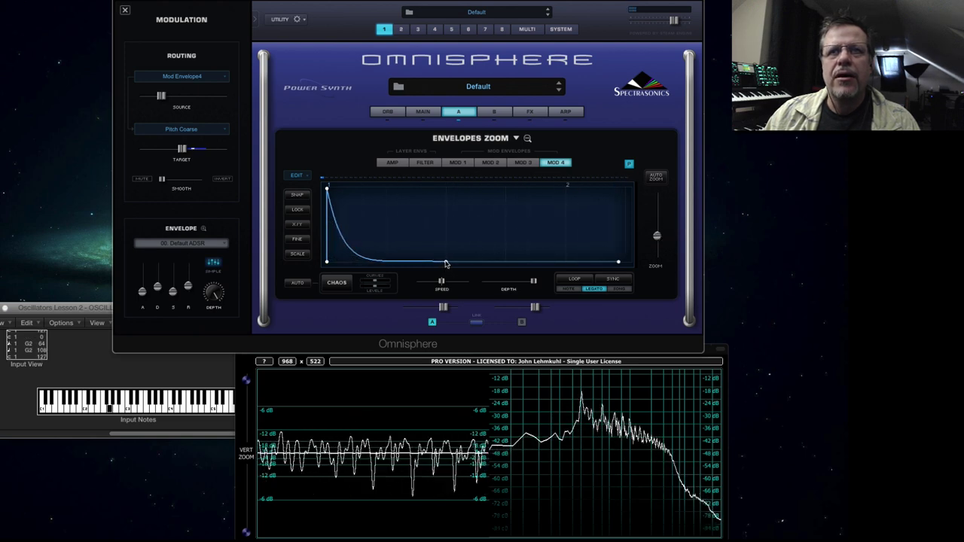
left_click_drag(445, 264, 355, 212)
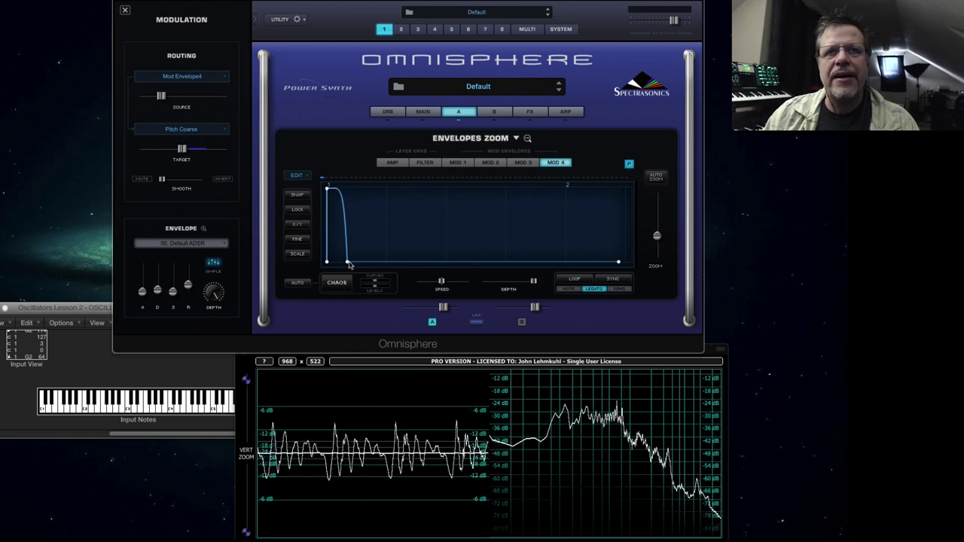
left_click_drag(349, 263, 342, 263)
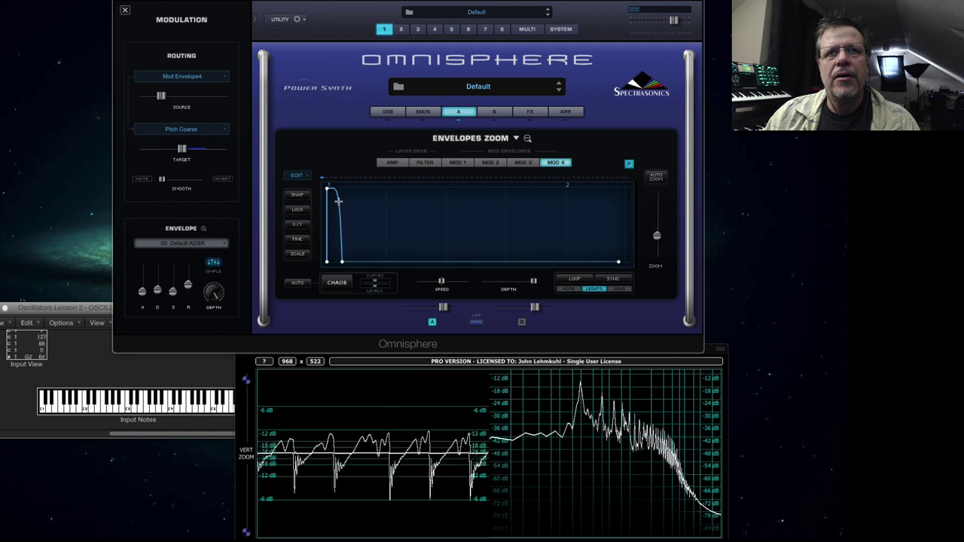
left_click_drag(338, 203, 325, 228)
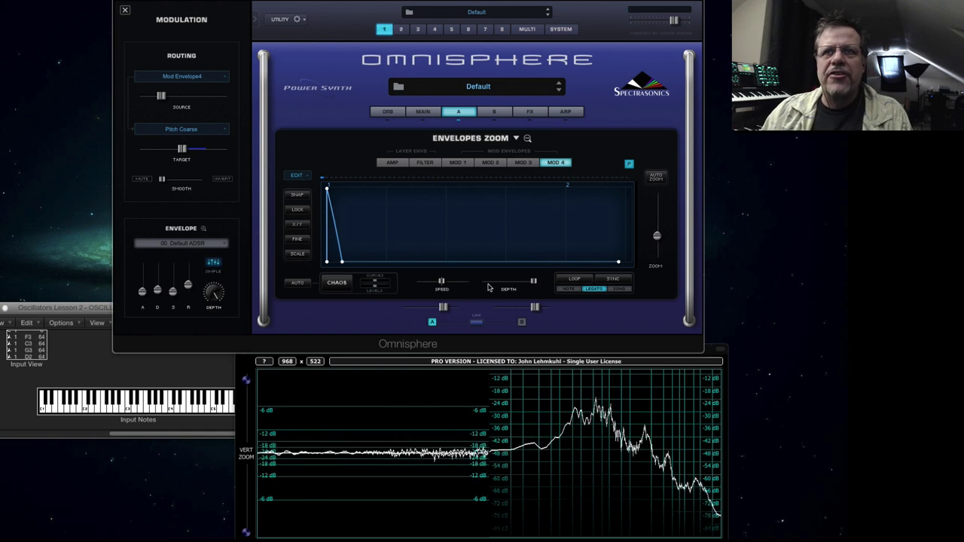
On layer A, raise the amp envelope attack to 0.21 sec.
left_click(458, 117)
left_click(560, 230)
mouse_move(551, 277)
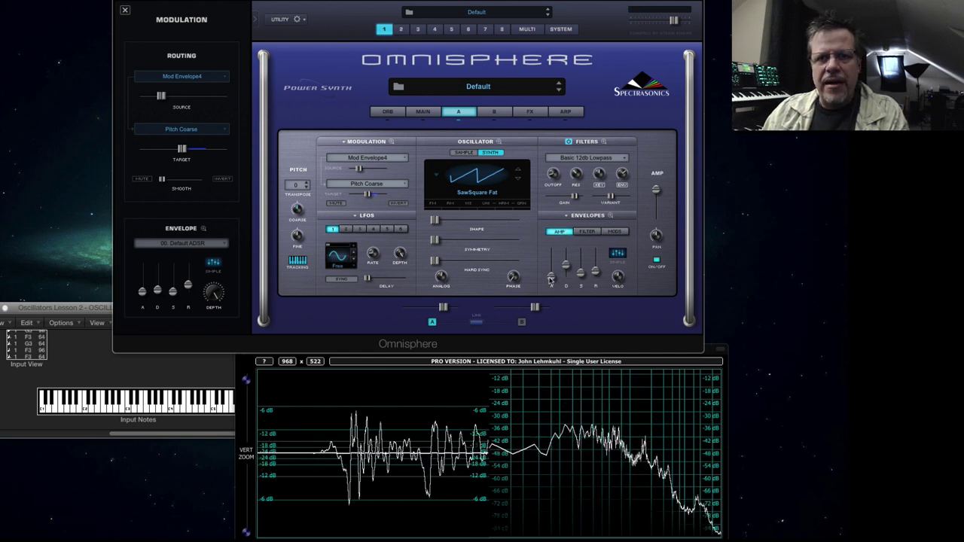
left_click_drag(551, 280, 553, 278)
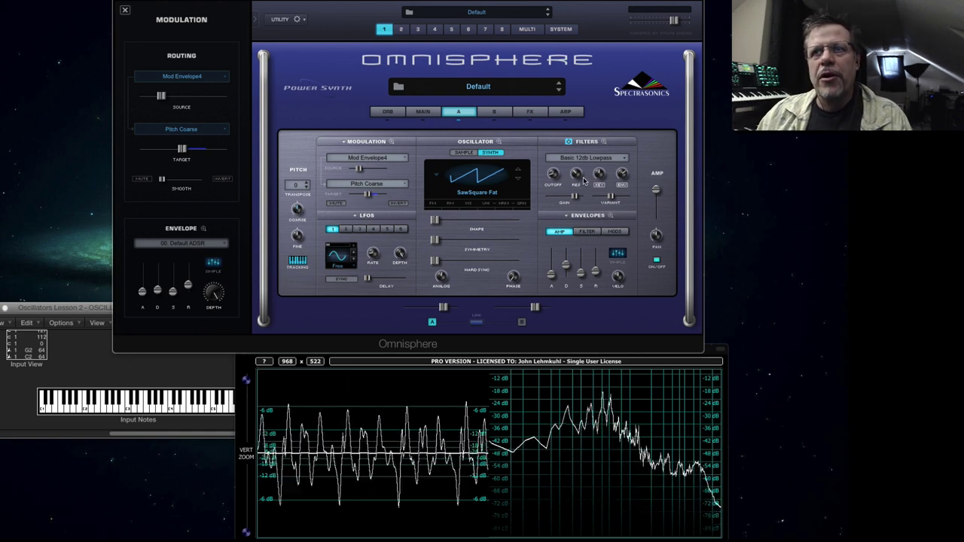
Set the filter envelope decay to 0.59 sec and lower its sustain slightly.
left_click(590, 232)
left_click_drag(566, 265, 582, 268)
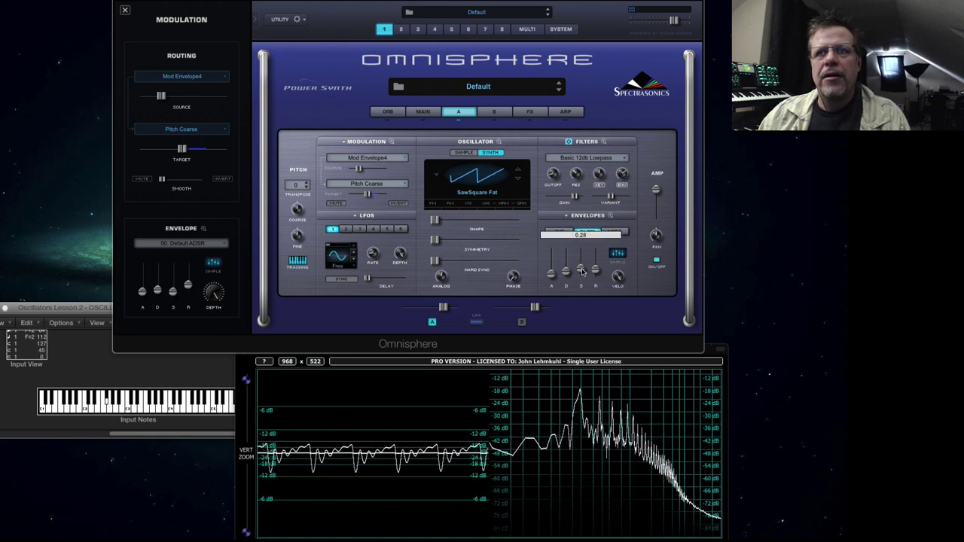
mouse_move(581, 269)
left_mouse_down()
mouse_move(565, 264)
mouse_move(581, 254)
mouse_move(580, 269)
left_mouse_up()
left_click(579, 269)
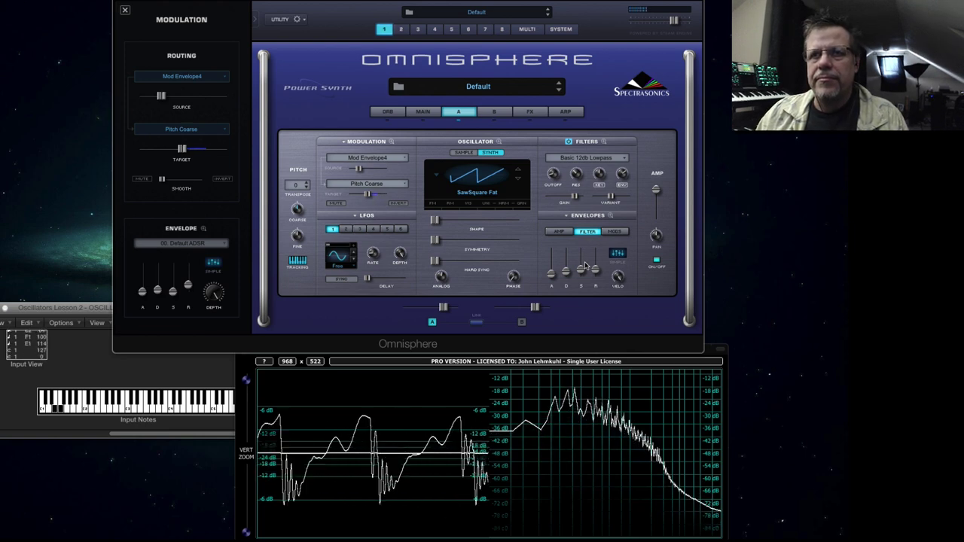
Initialize the whole patch and return to layer A's edit page.
left_click(286, 18)
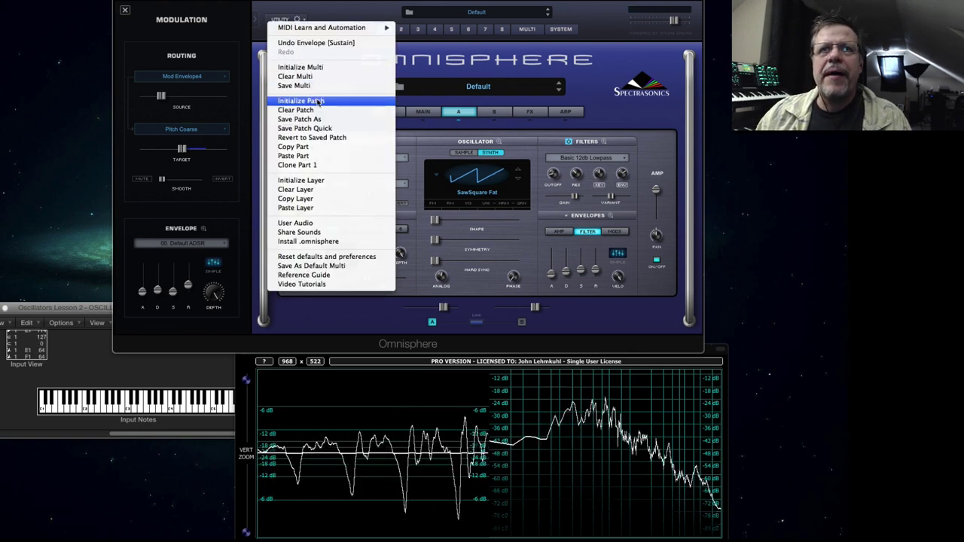
left_click(324, 102)
left_click(446, 132)
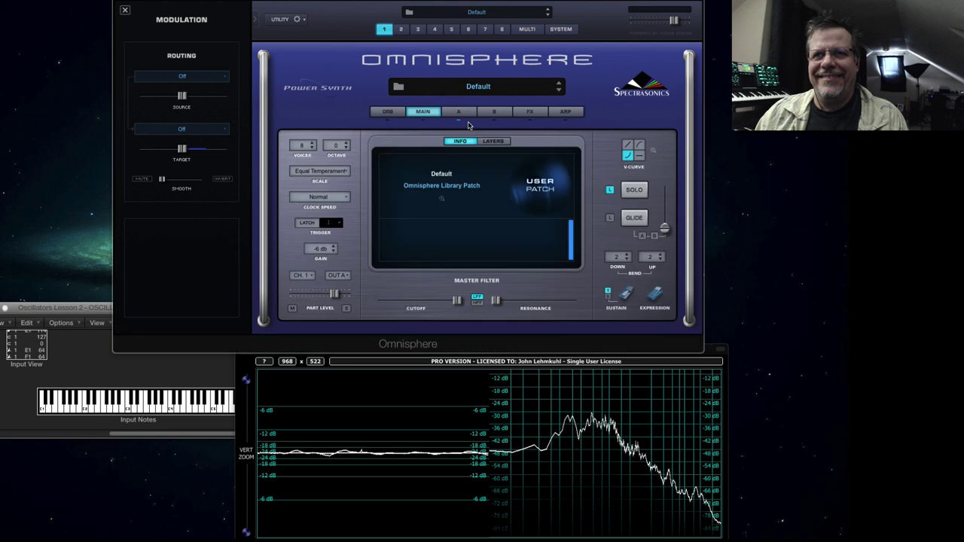
left_click(461, 117)
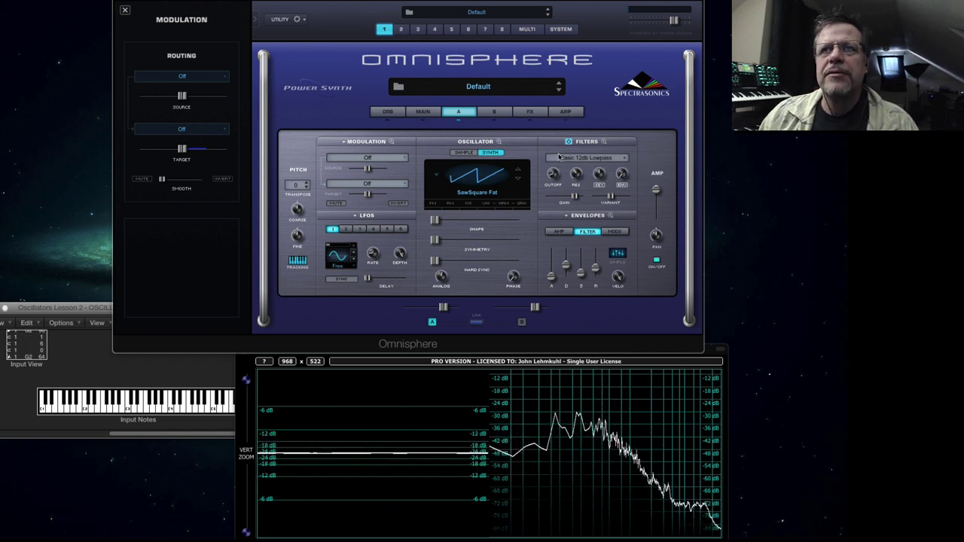
Choose the LPF Juicy 24db filter and raise its cutoff to about 2.782 kHz.
mouse_move(555, 174)
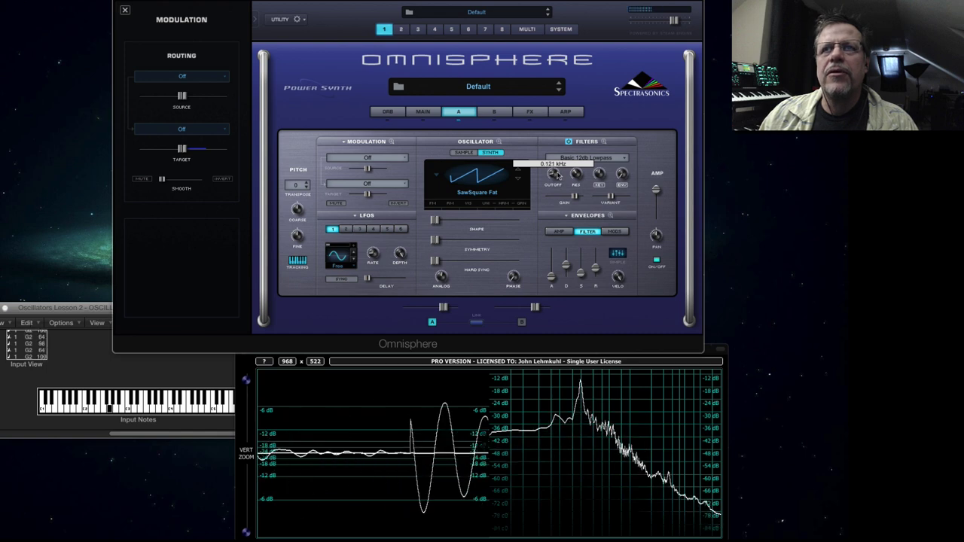
left_click(594, 159)
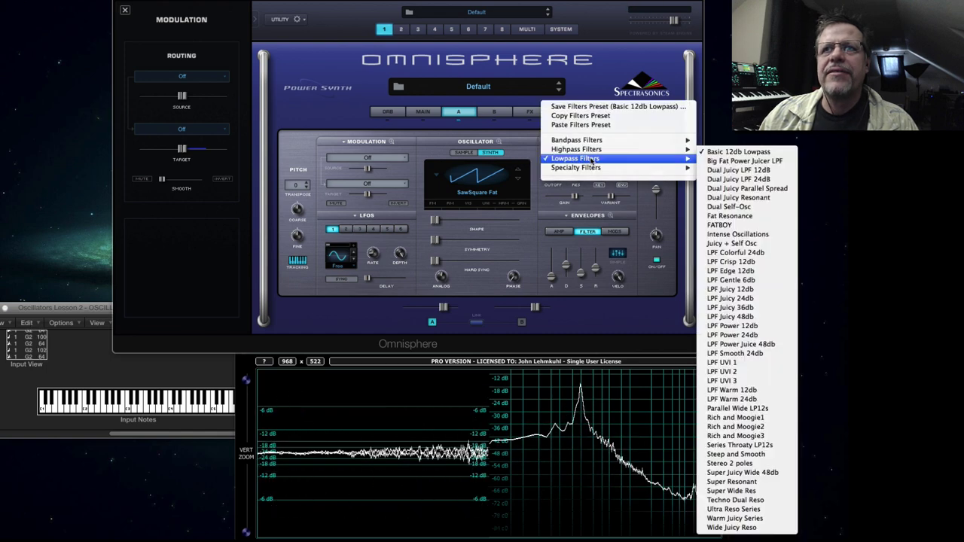
left_click(740, 299)
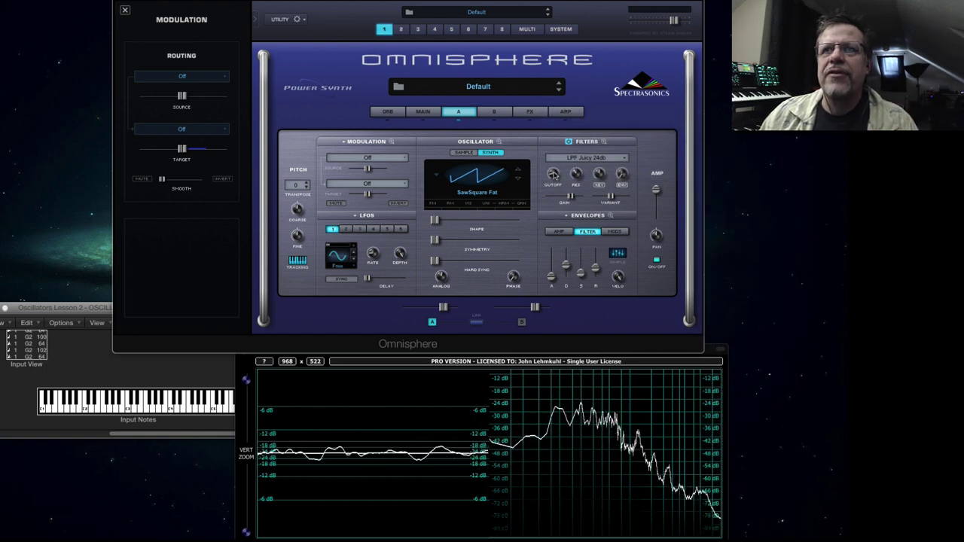
left_click_drag(554, 175, 559, 154)
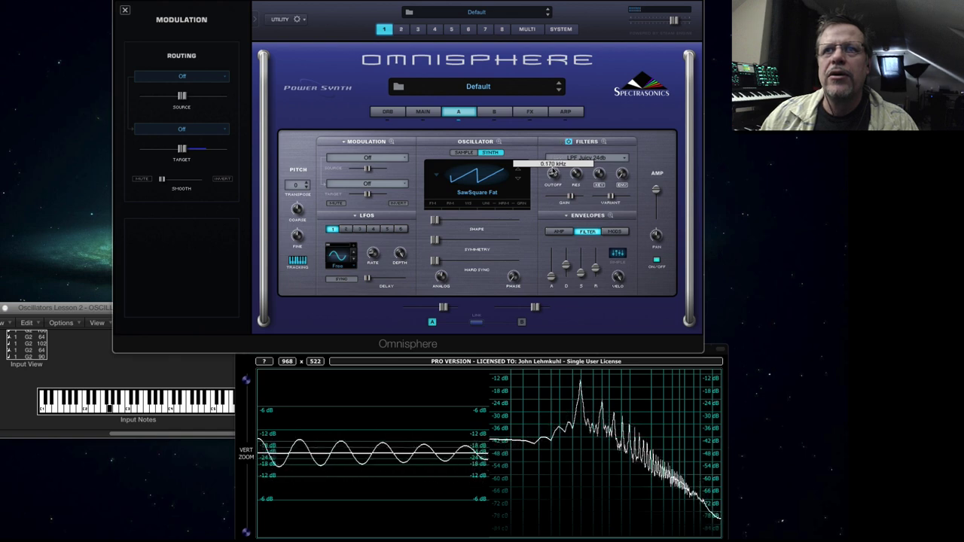
right_click(554, 174)
left_click(537, 181)
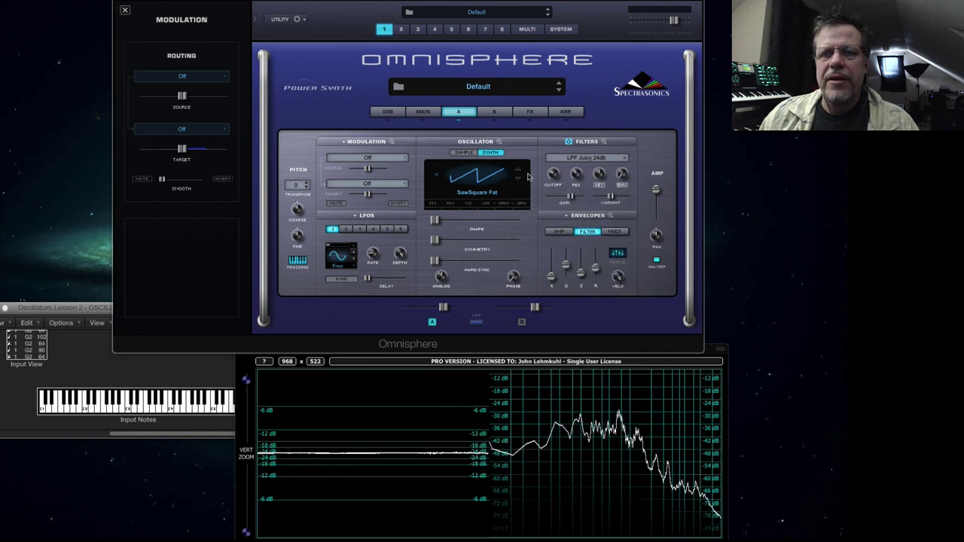
left_click_drag(555, 178, 557, 155)
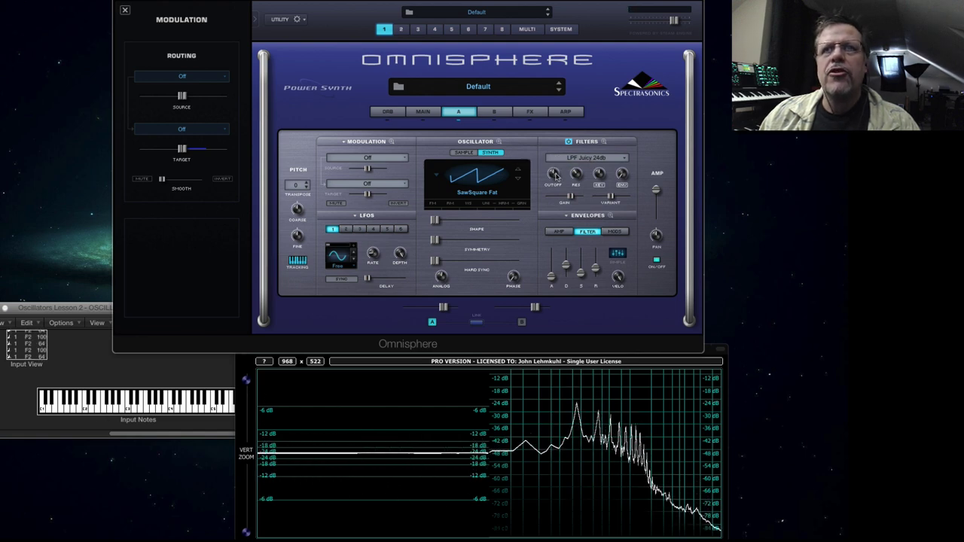
Modulate the filter cutoff with an LFO and set the rate to about 1.966 Hz.
right_click(558, 179)
mouse_move(574, 185)
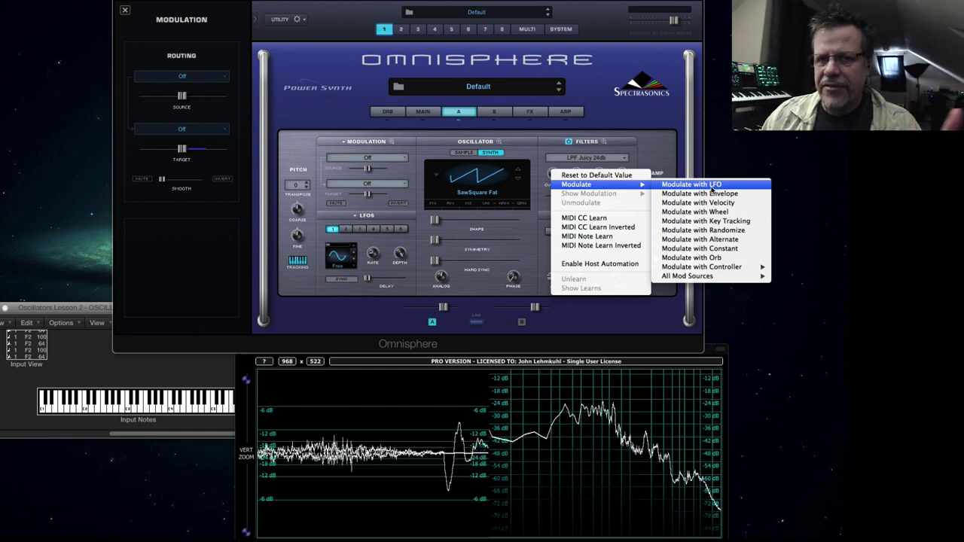
left_click(705, 186)
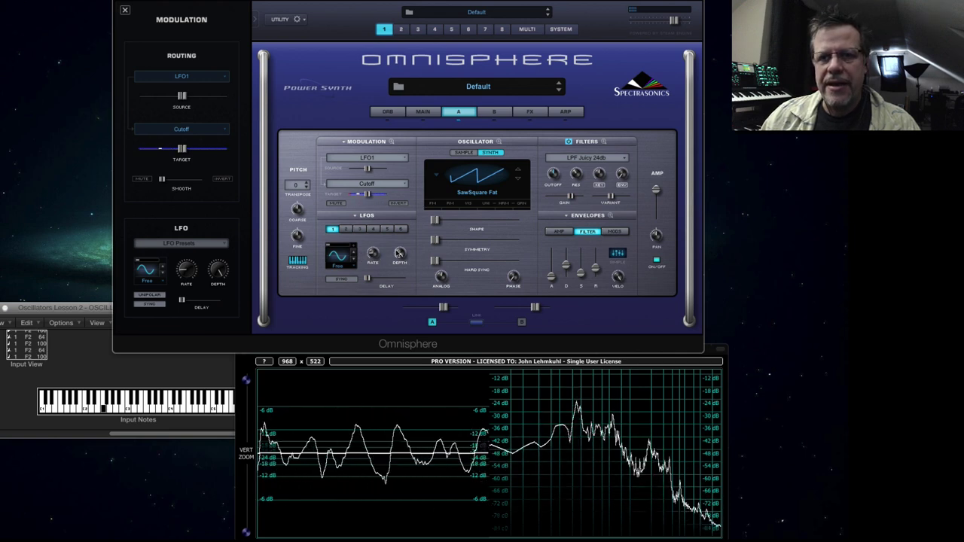
left_click_drag(373, 254, 377, 238)
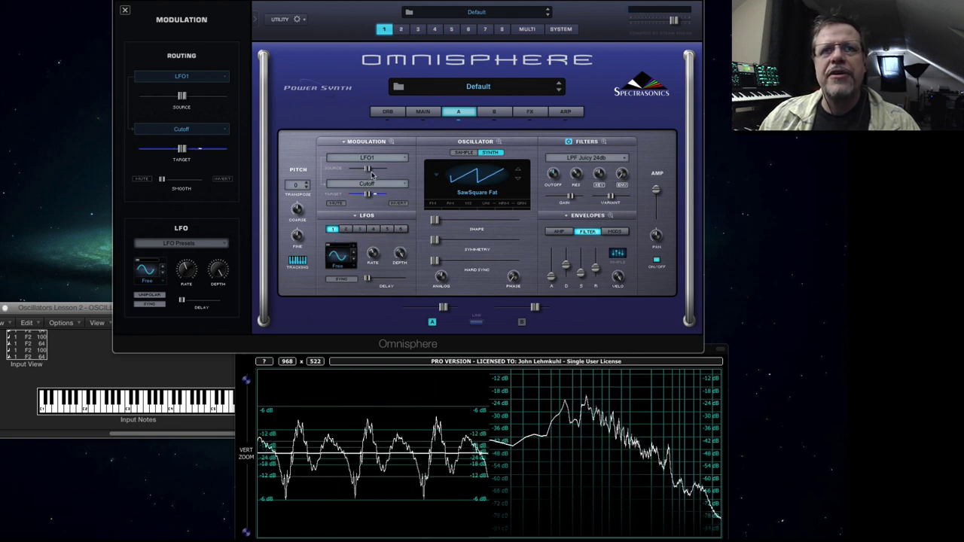
Lower the LFO1-to-cutoff amount and settle the LFO depth around 0.760.
mouse_move(369, 168)
left_mouse_down()
mouse_move(349, 170)
mouse_move(366, 170)
left_mouse_up()
left_click_drag(406, 257, 401, 286)
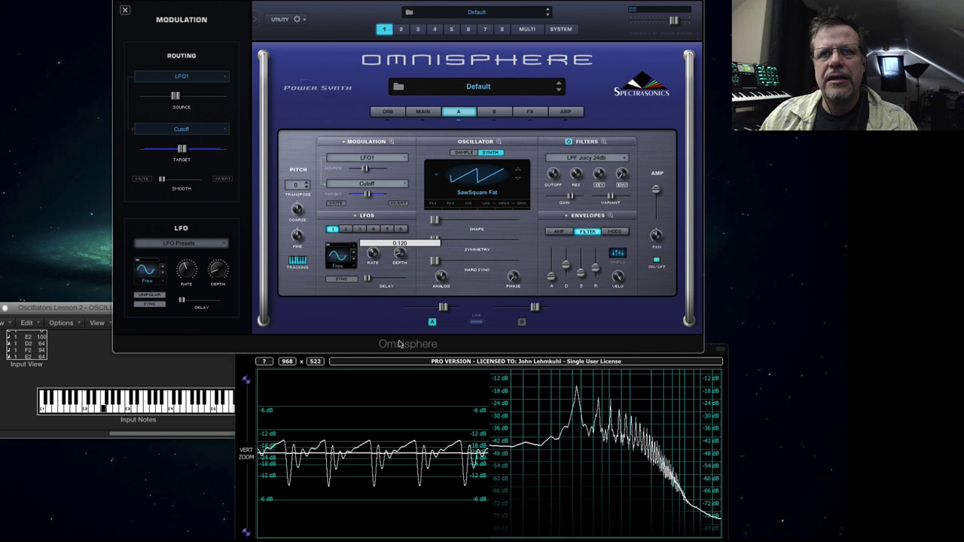
left_click_drag(400, 346, 401, 249)
left_click_drag(366, 169, 360, 169)
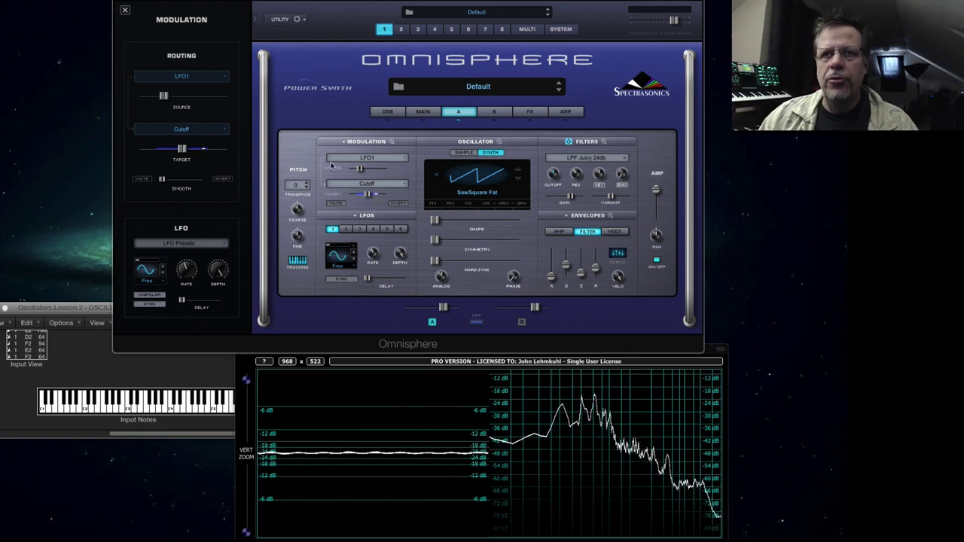
left_click_drag(400, 258, 407, 184)
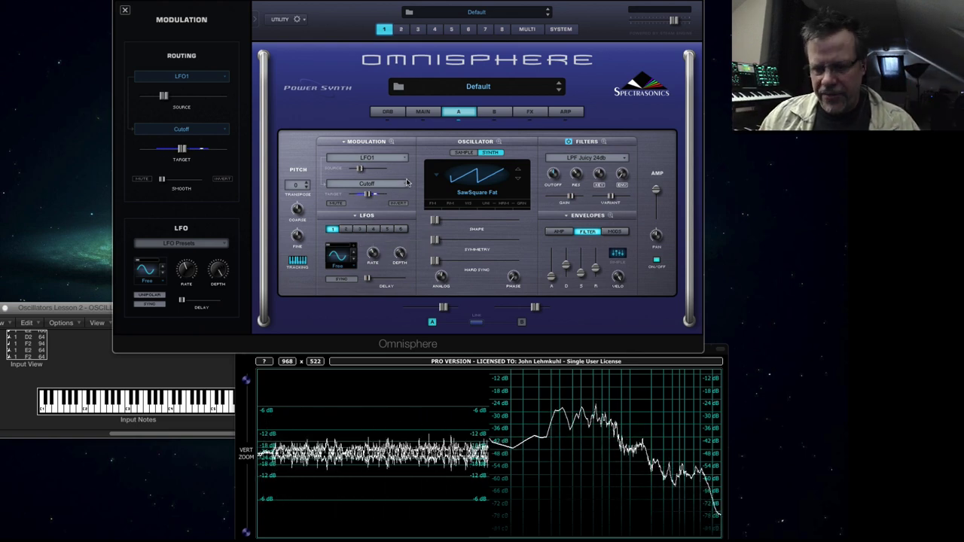
left_click_drag(400, 258, 427, 300)
Route the mod wheel to LFO1 depth with a wheel amount of about 0.360.
right_click(399, 253)
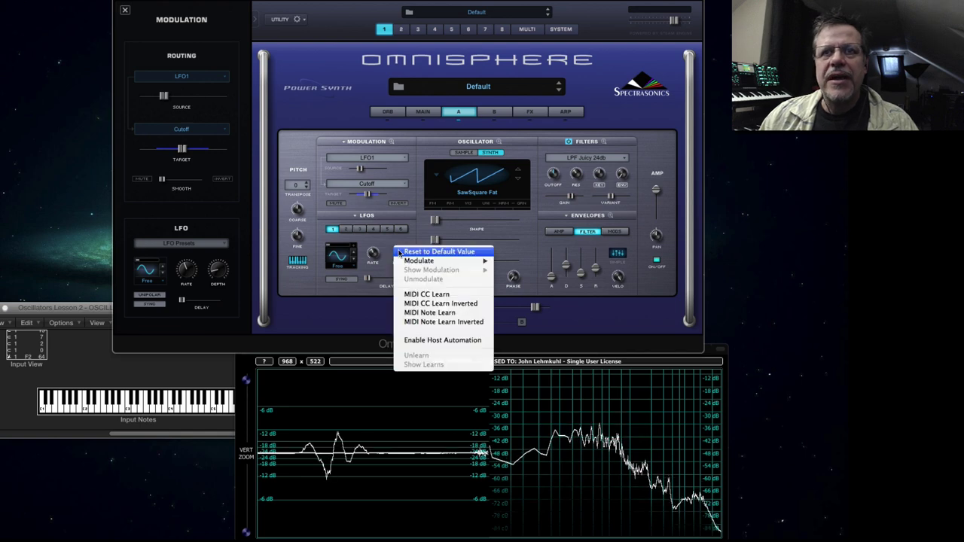
mouse_move(429, 260)
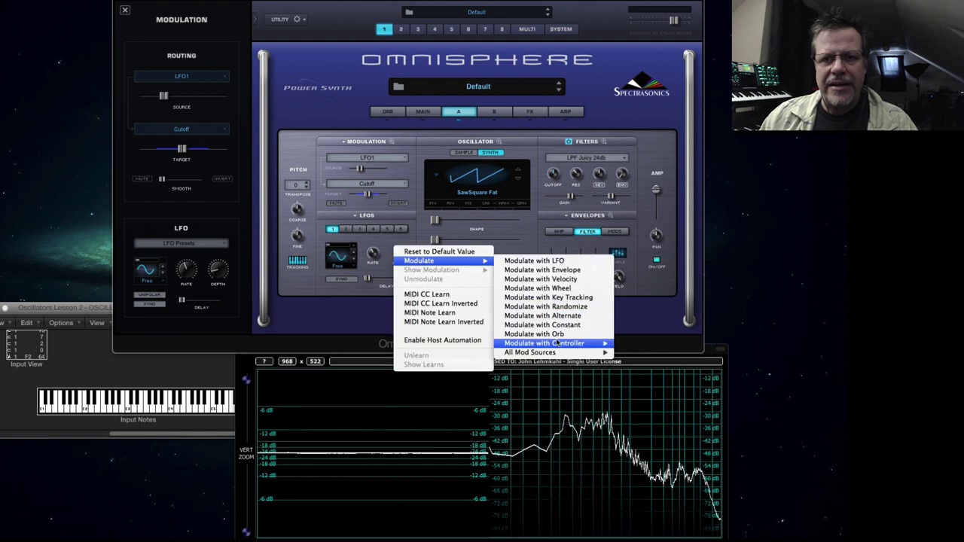
left_click(554, 288)
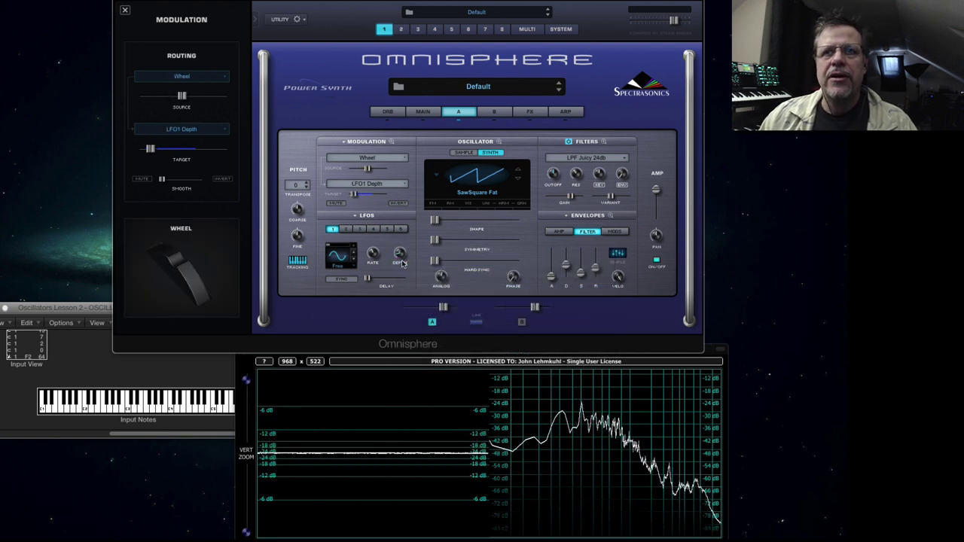
left_click_drag(401, 261, 409, 314)
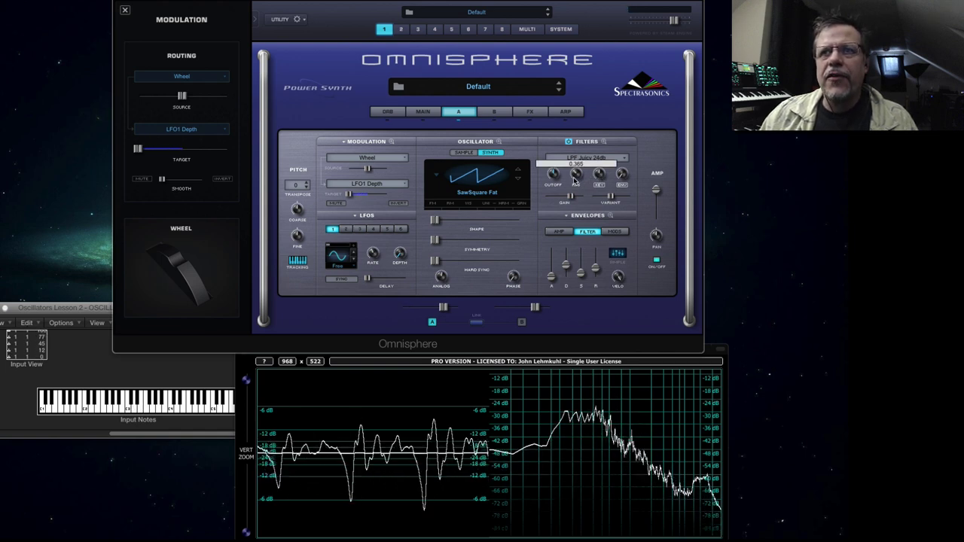
mouse_move(375, 257)
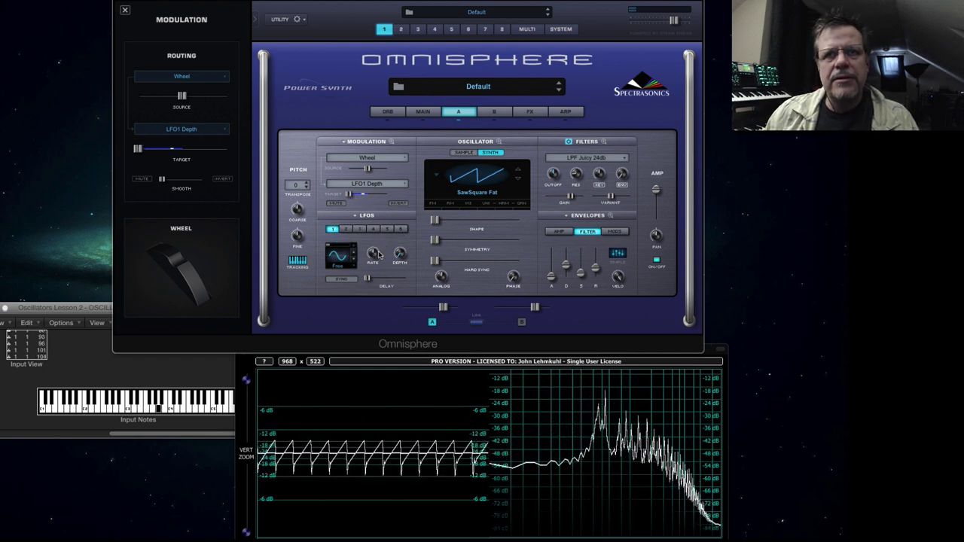
left_click_drag(368, 169, 352, 173)
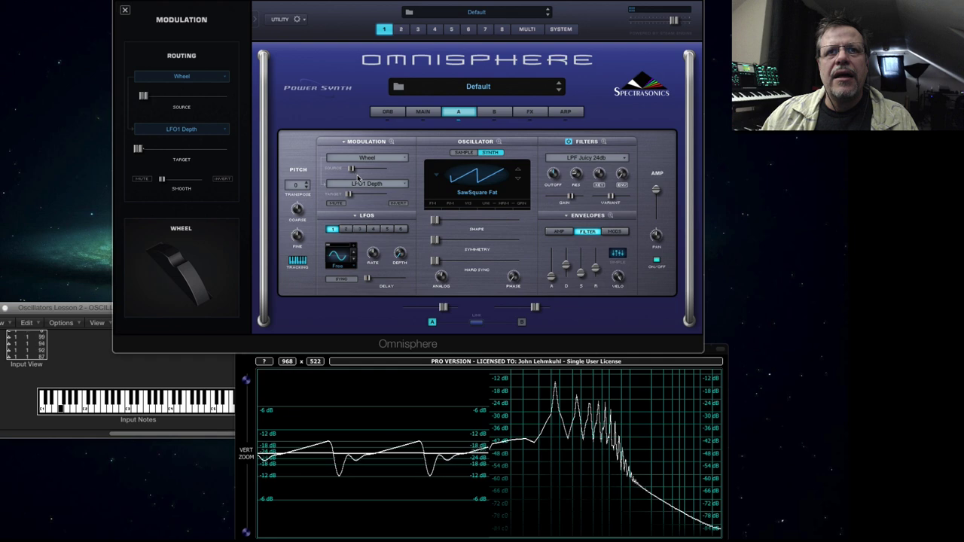
Modulate fine pitch with LFO1 at maximum amount.
right_click(298, 211)
left_click(294, 238)
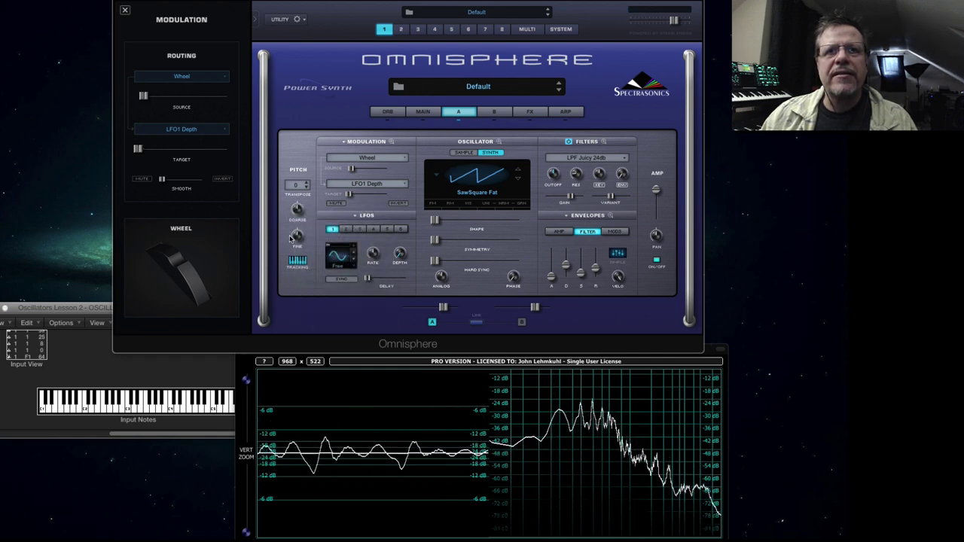
right_click(295, 237)
mouse_move(319, 248)
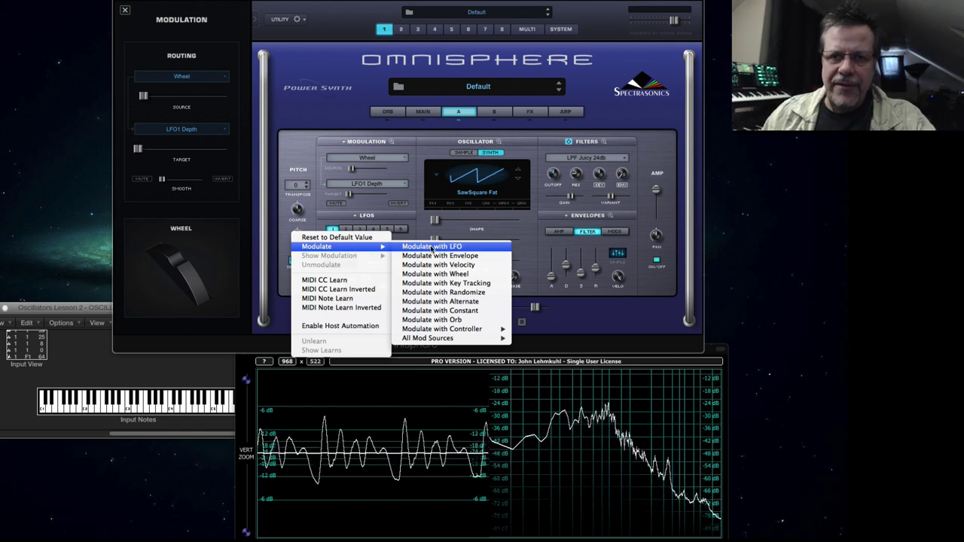
mouse_move(445, 338)
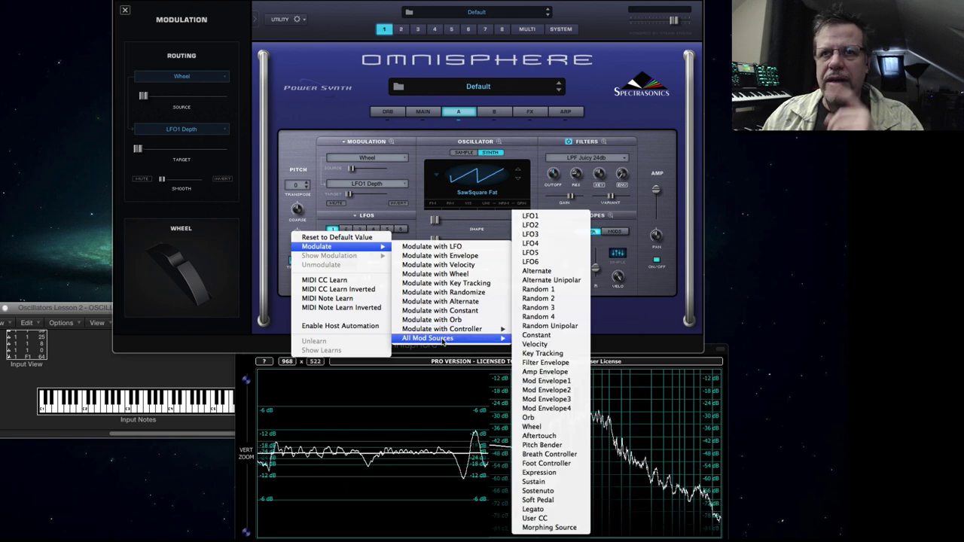
left_click(531, 216)
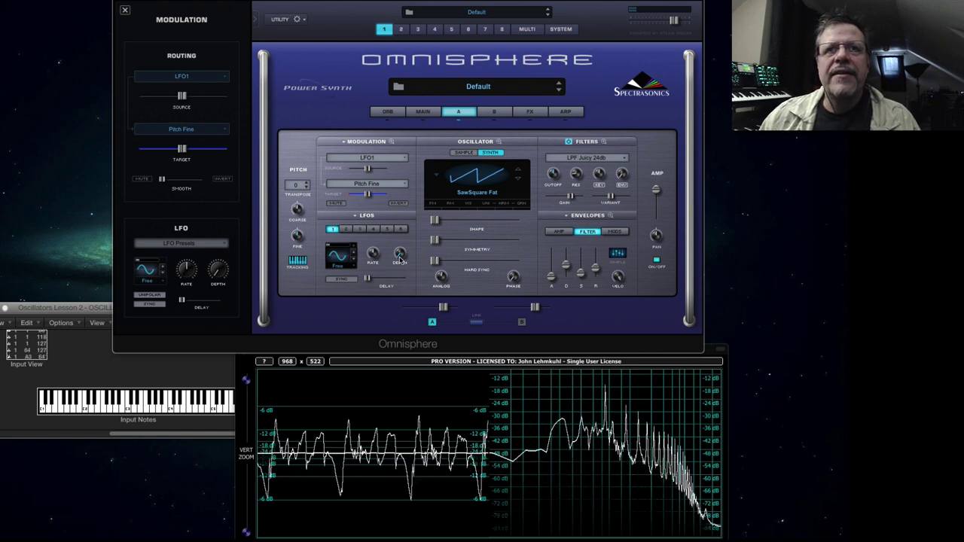
left_click_drag(374, 168, 388, 168)
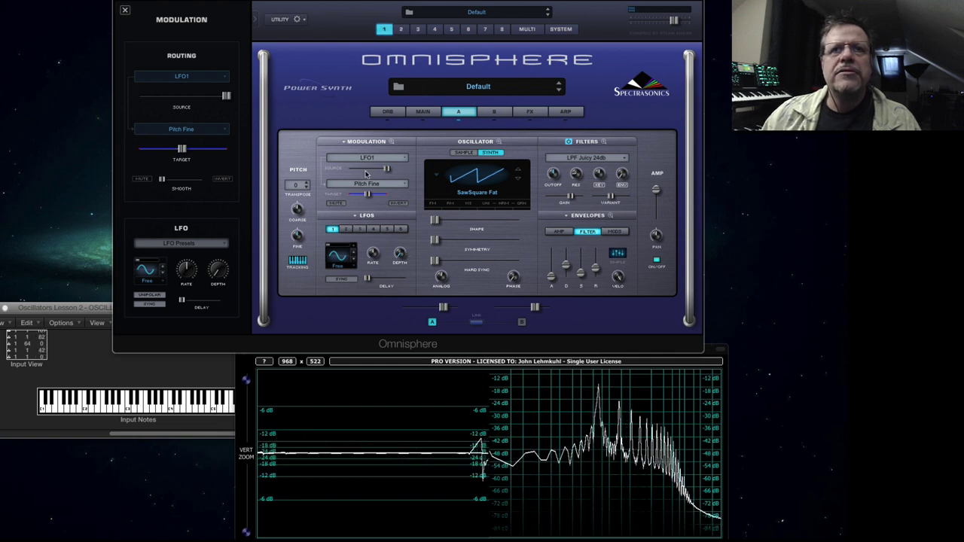
Retarget the LFO1 routing to Pitch Coarse and reduce its amount.
left_click(361, 184)
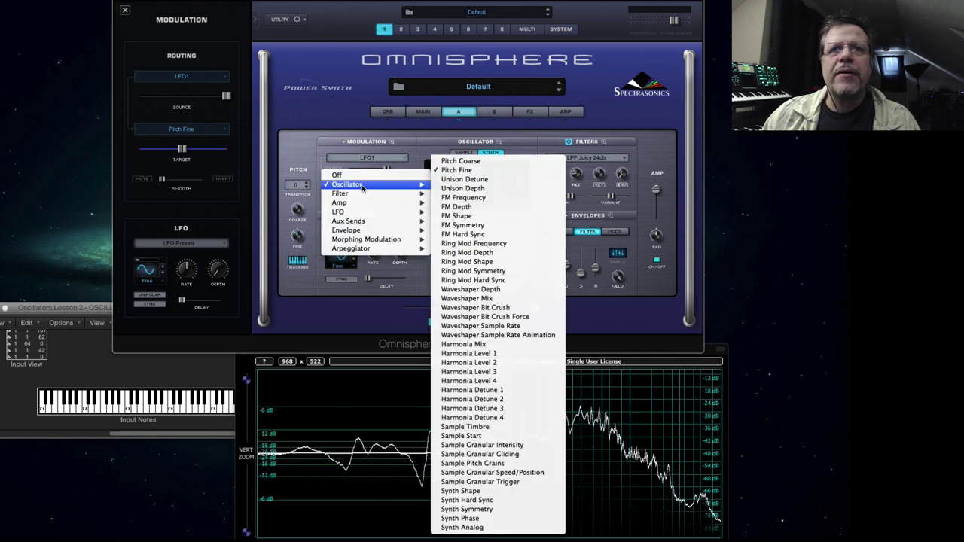
left_click(460, 161)
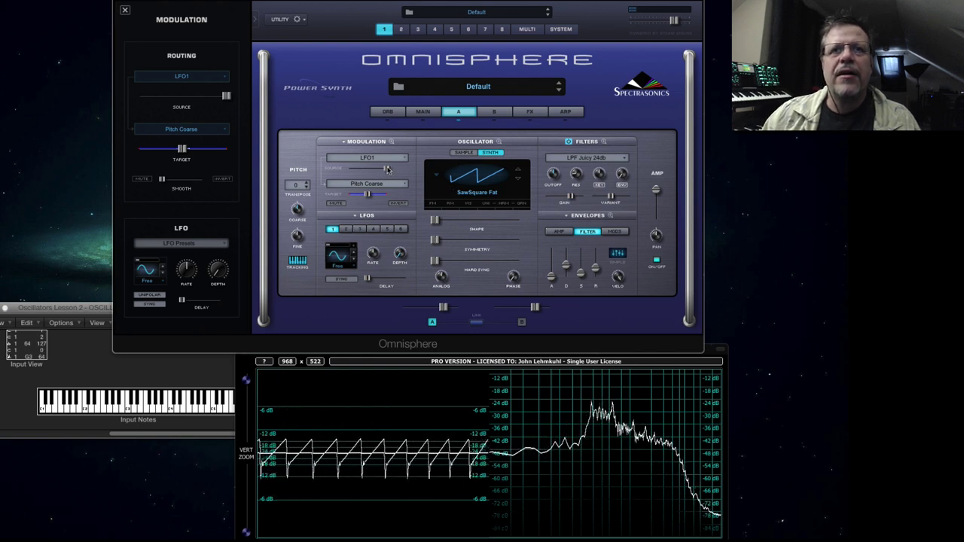
left_click_drag(387, 168, 361, 169)
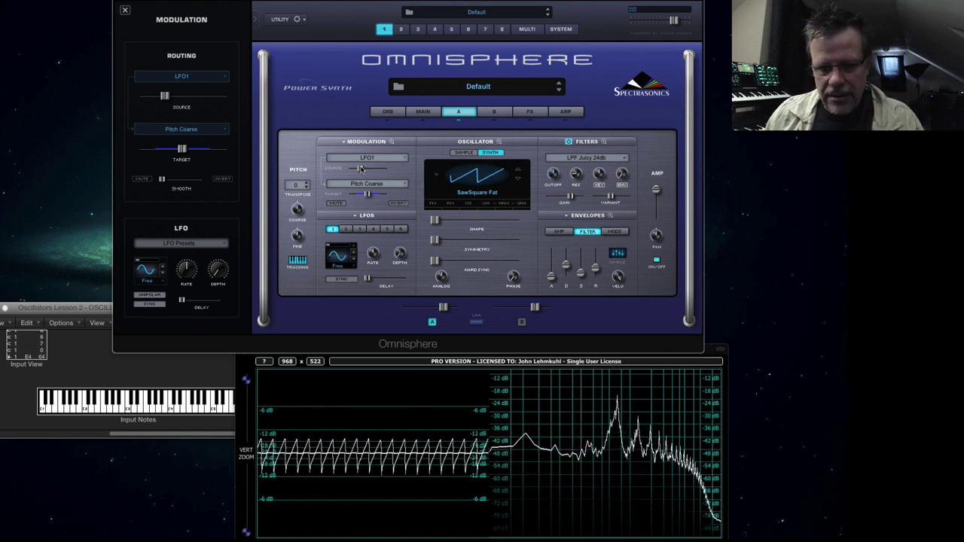
Enable oscillator unison at depth 0.688 and set layer A level to about -4.14 dB.
left_click(486, 203)
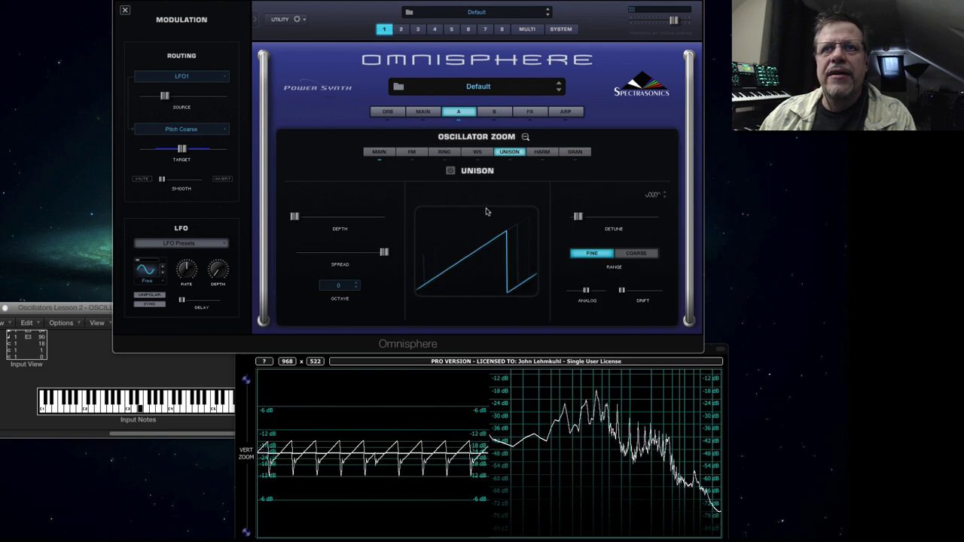
left_click(450, 171)
left_click_drag(295, 217, 363, 218)
left_click(489, 136)
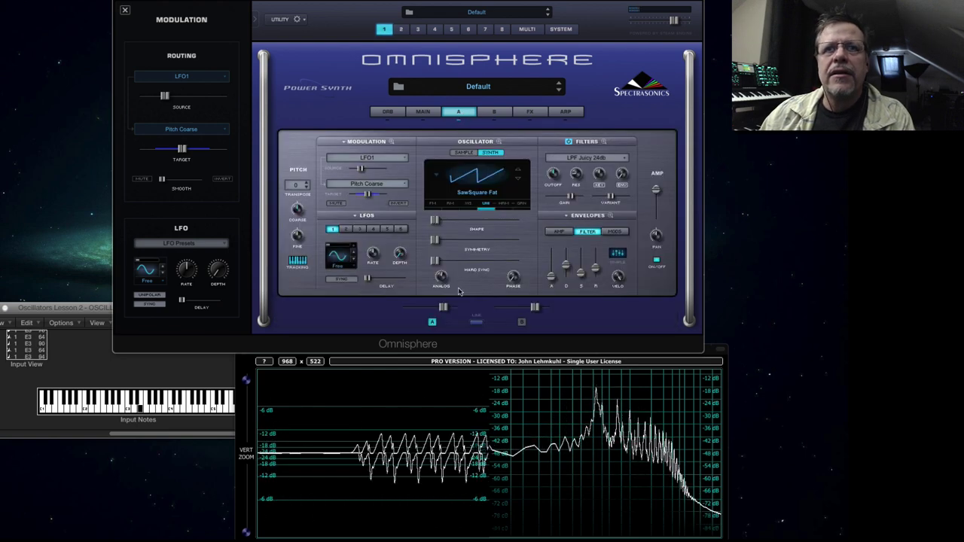
left_click_drag(445, 309, 433, 309)
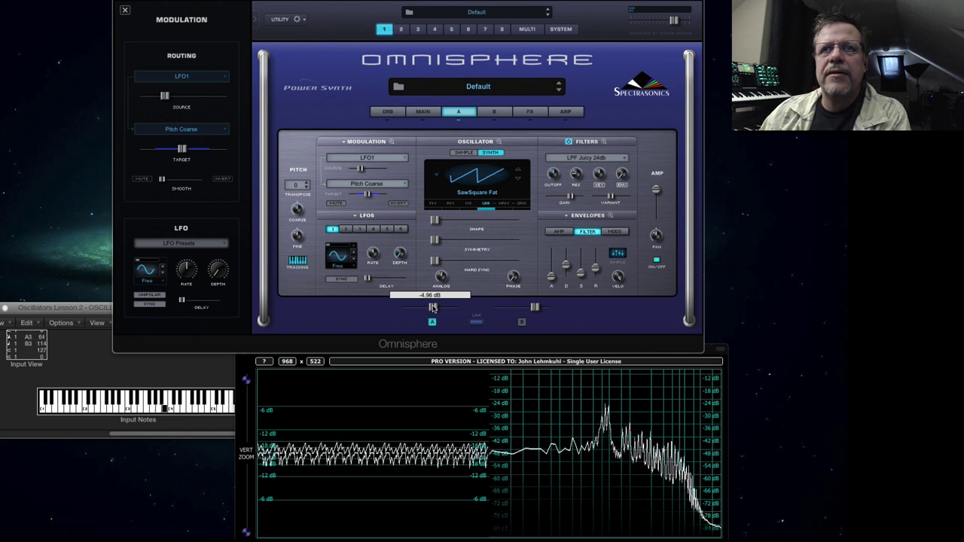
Switch LFO 1 to Square and morph the oscillator shape fully to square.
left_click(344, 259)
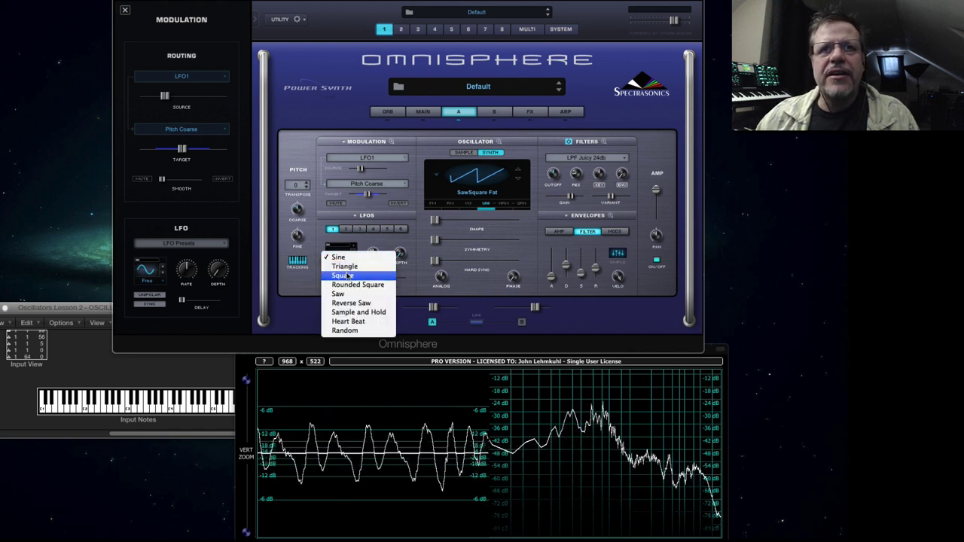
left_click(342, 275)
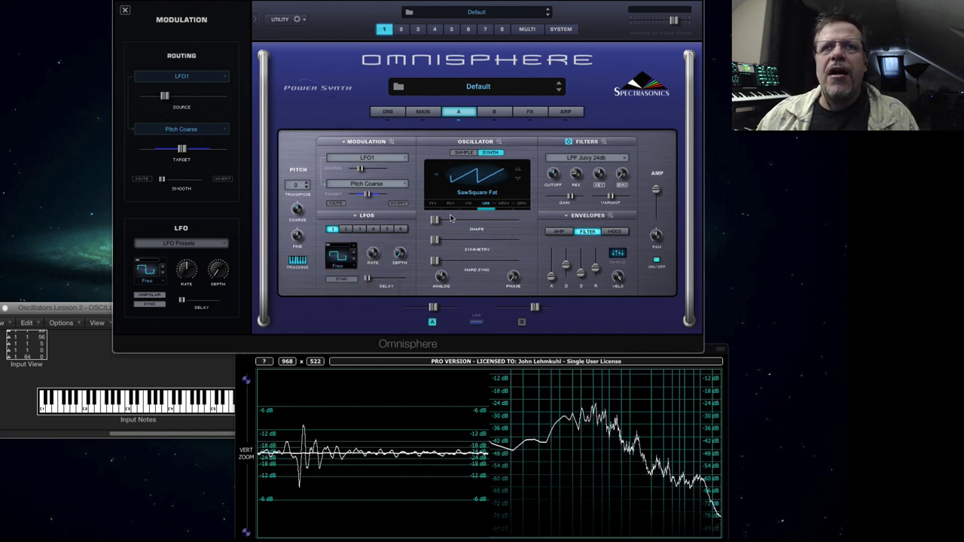
left_click_drag(434, 219, 518, 219)
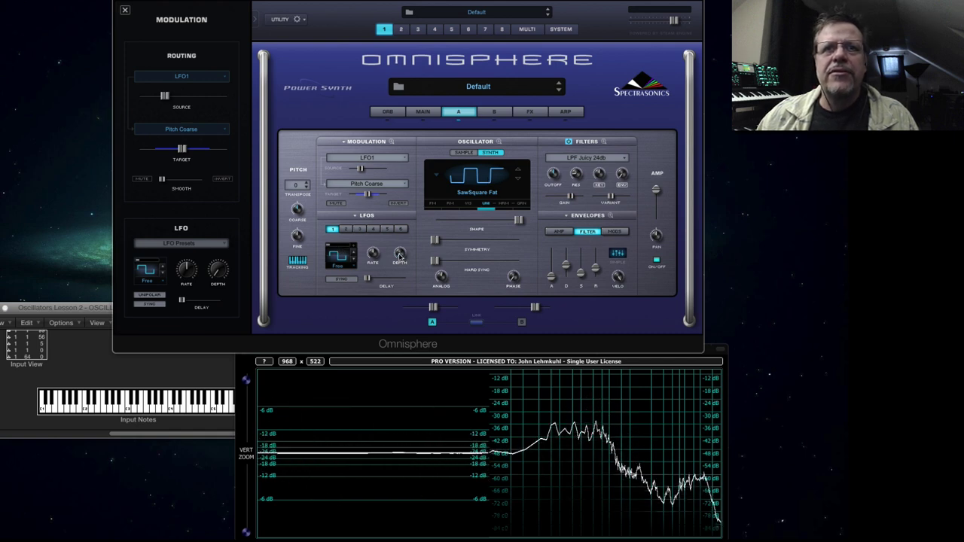
Initialize the patch back to its defaults.
left_click(291, 21)
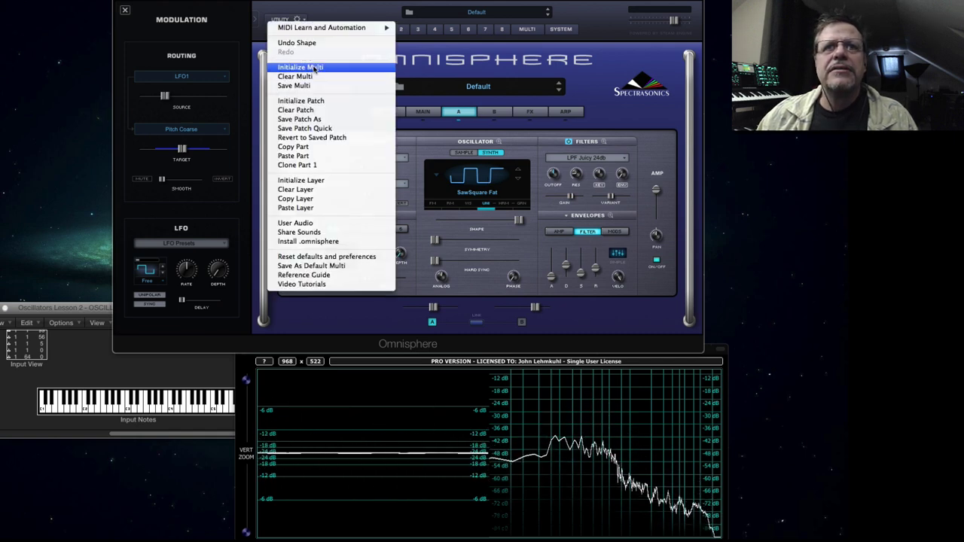
left_click(319, 100)
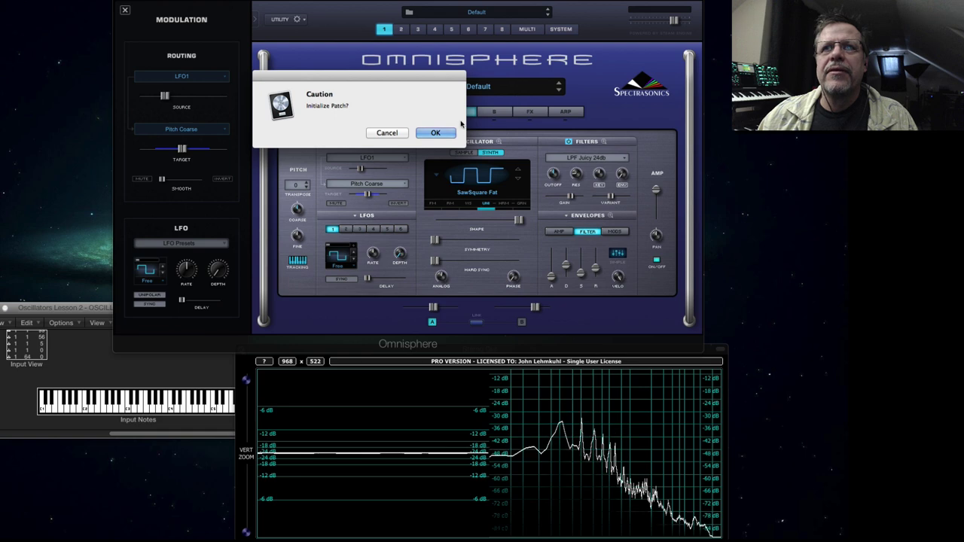
left_click(433, 134)
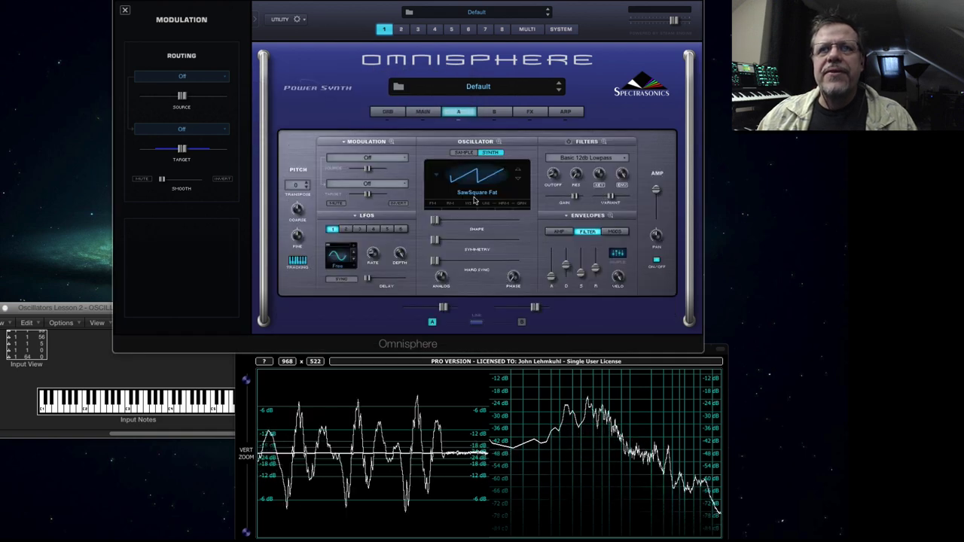
On the fresh patch, push the oscillator shape fully to square and set LFO 1 to Square.
left_click_drag(434, 220, 518, 220)
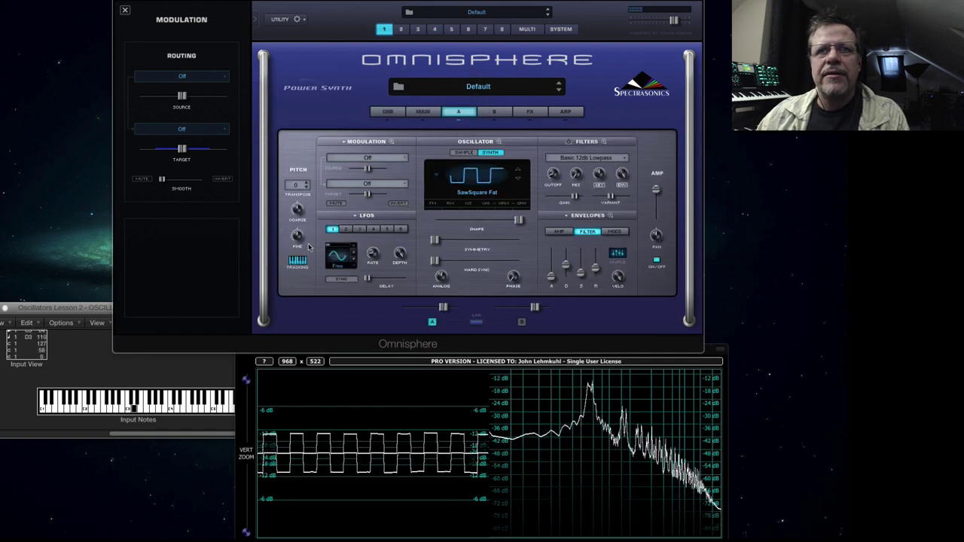
left_click(343, 258)
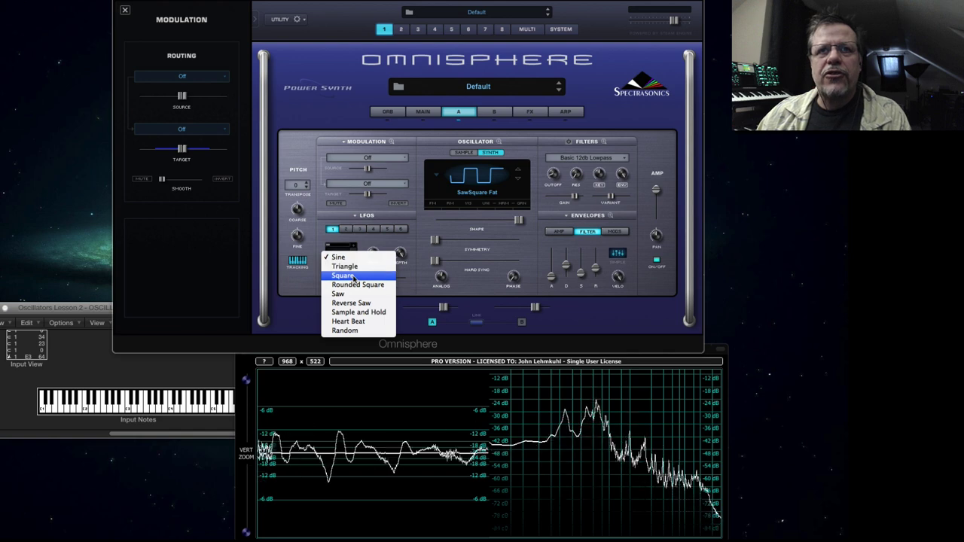
left_click(354, 277)
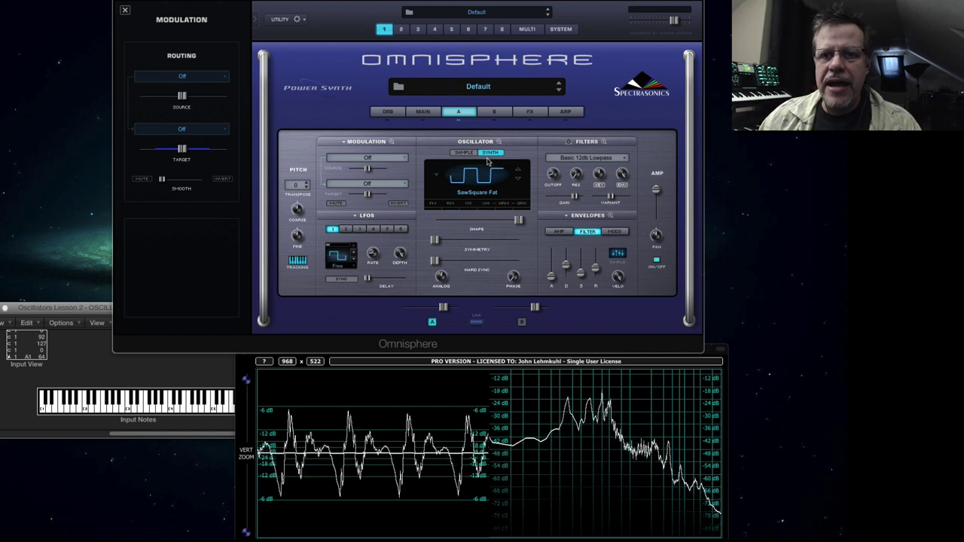
Return layer A's oscillator shape to its minimum, a plain sawtooth.
left_click(495, 111)
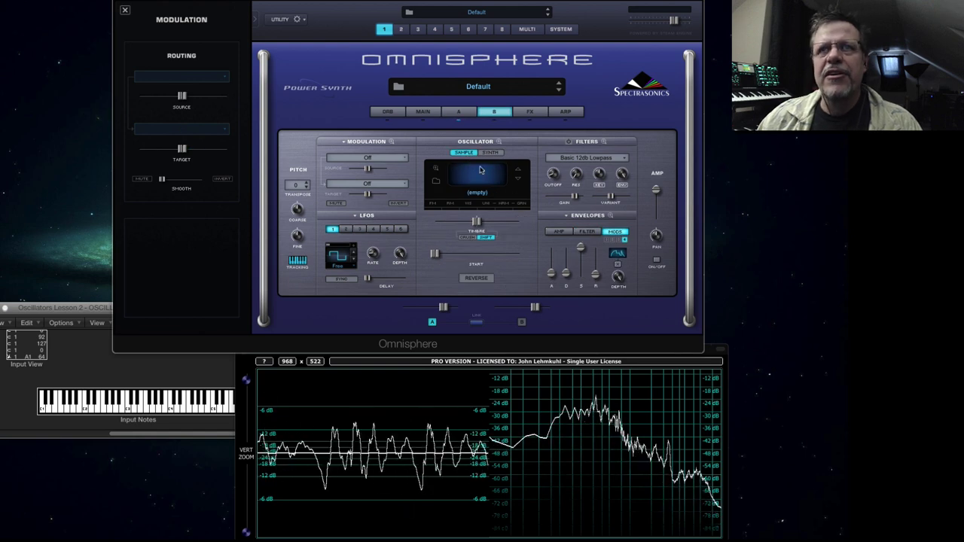
left_click(458, 111)
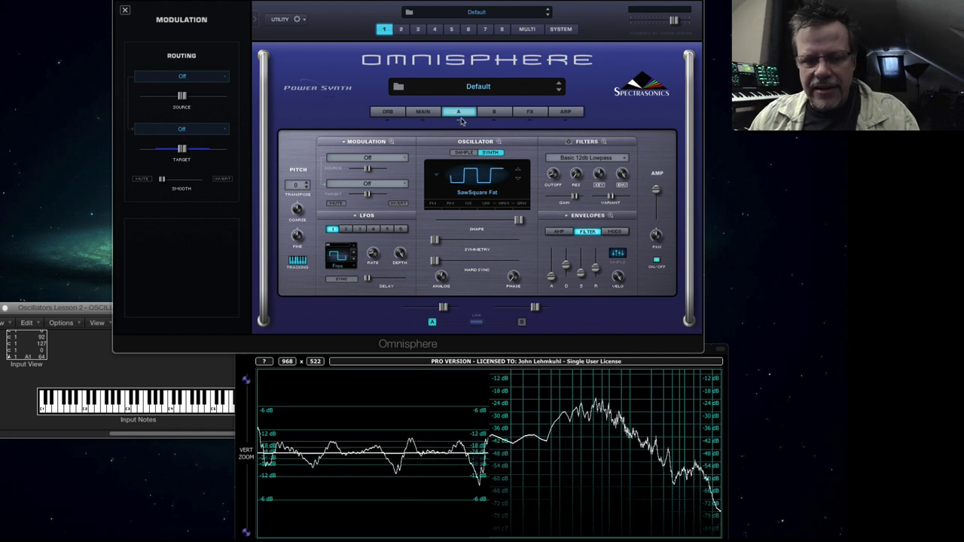
left_click(496, 175)
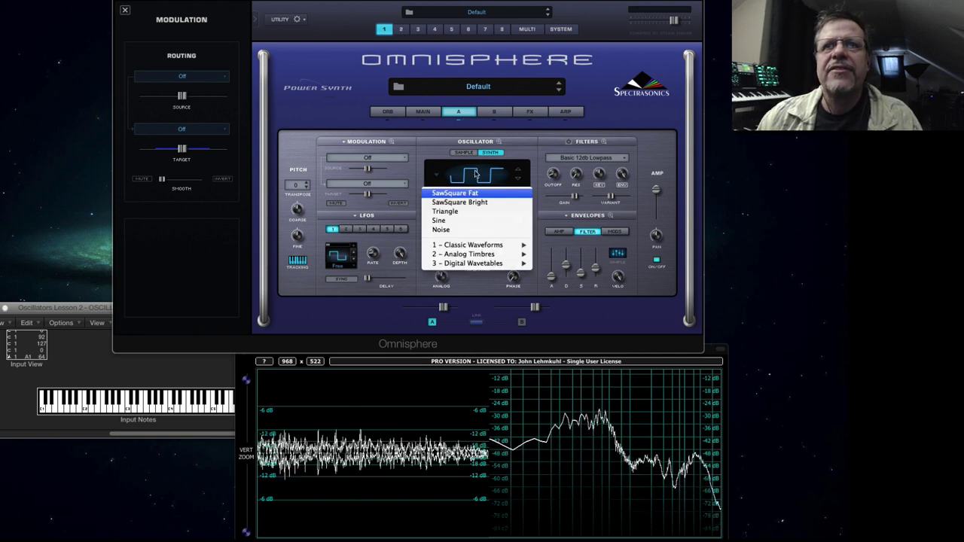
key("Escape")
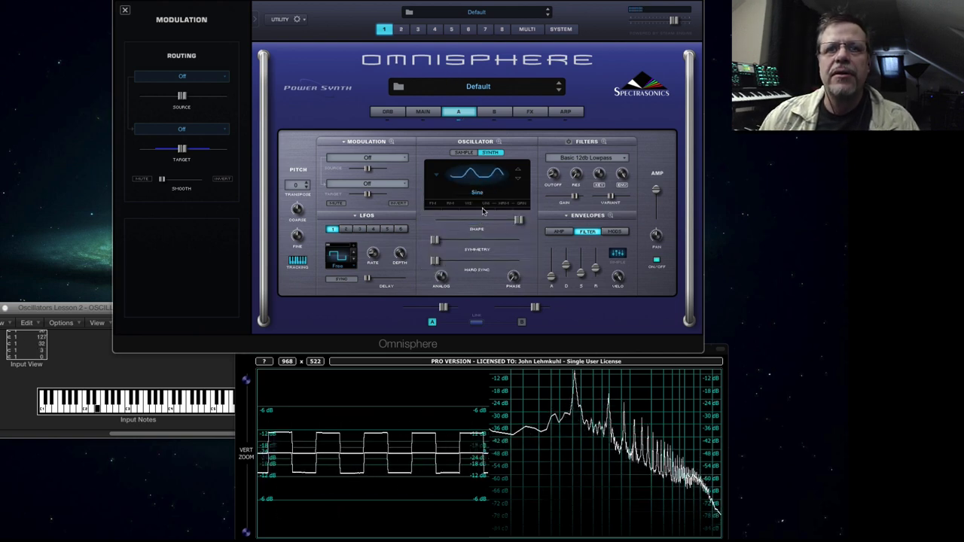
left_click_drag(518, 220, 435, 220)
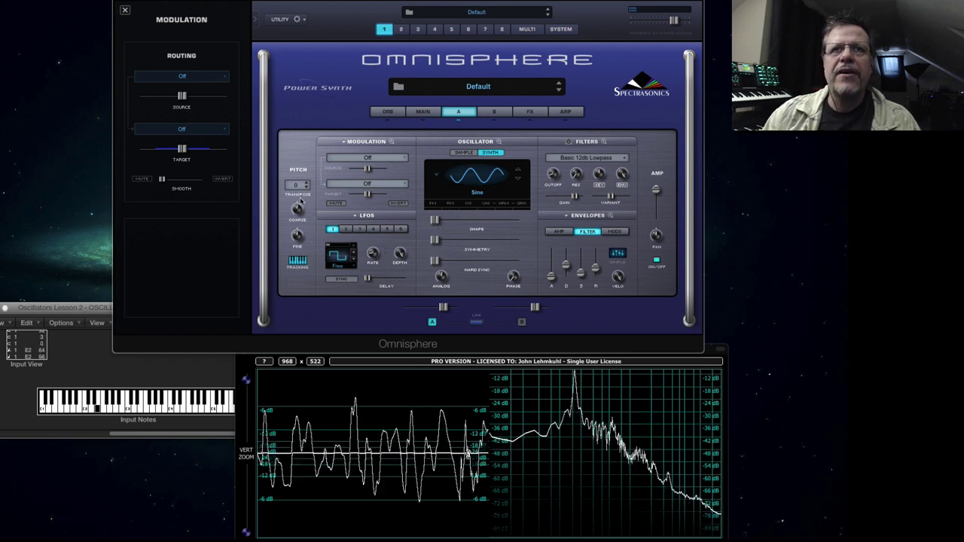
Bring the coarse pitch back to zero and switch the oscillator to SawSquare Fat.
left_click_drag(298, 210, 301, 239)
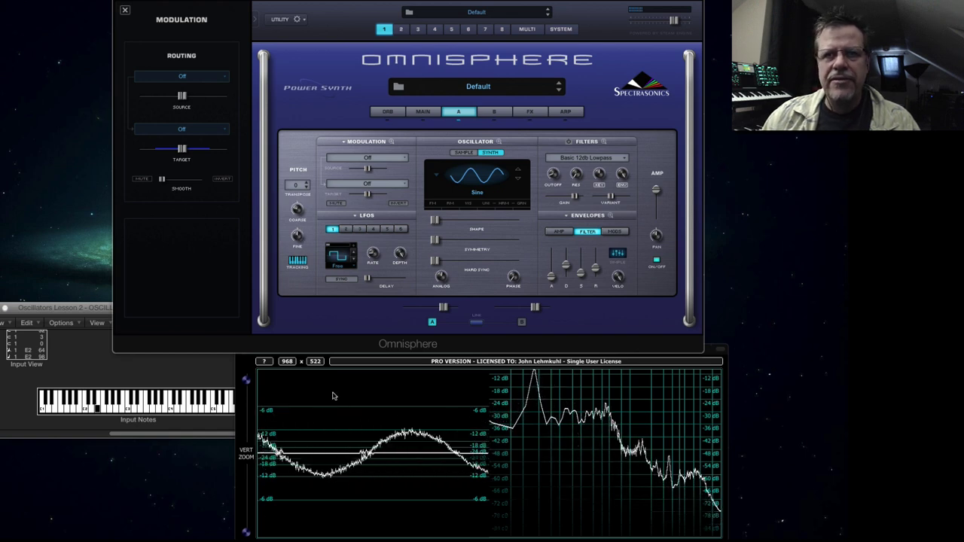
left_click_drag(298, 210, 297, 216)
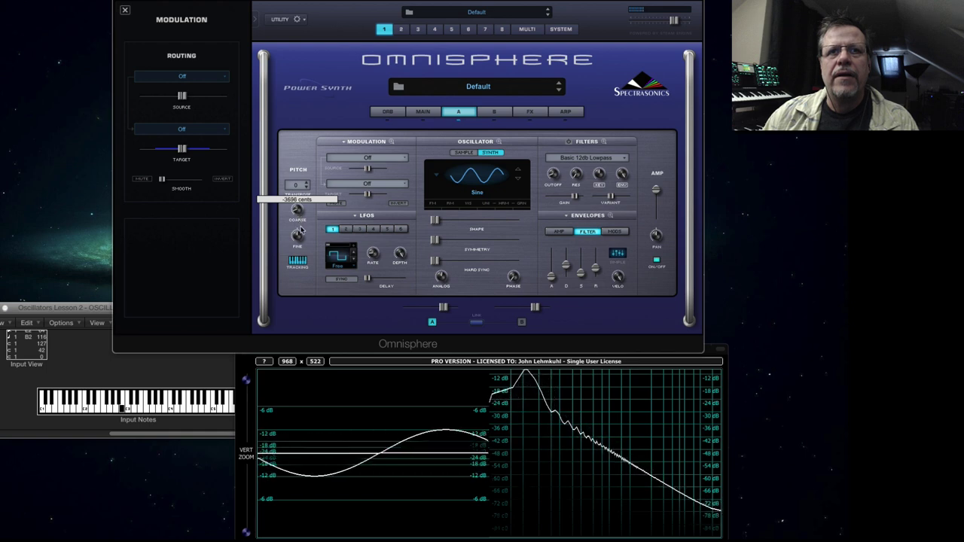
left_click_drag(300, 234, 301, 235)
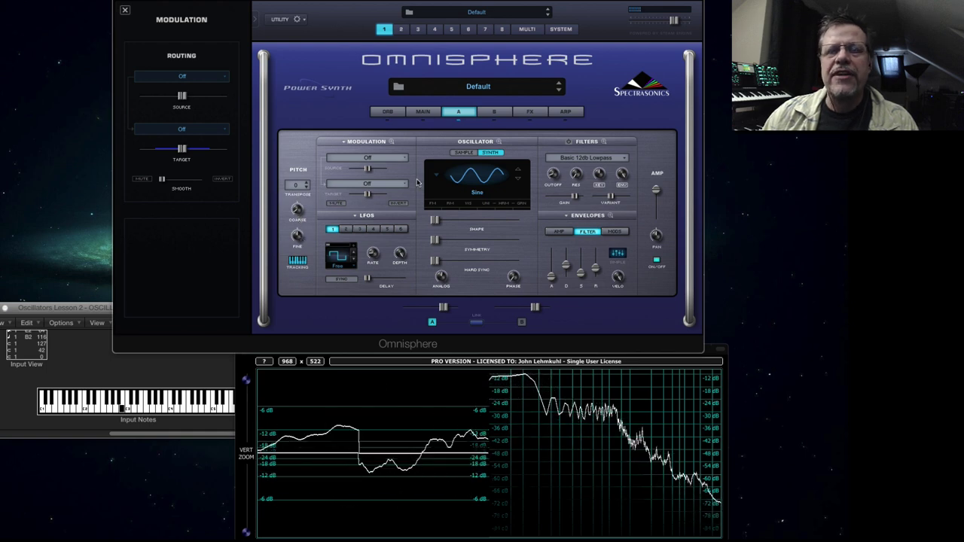
left_click(483, 181)
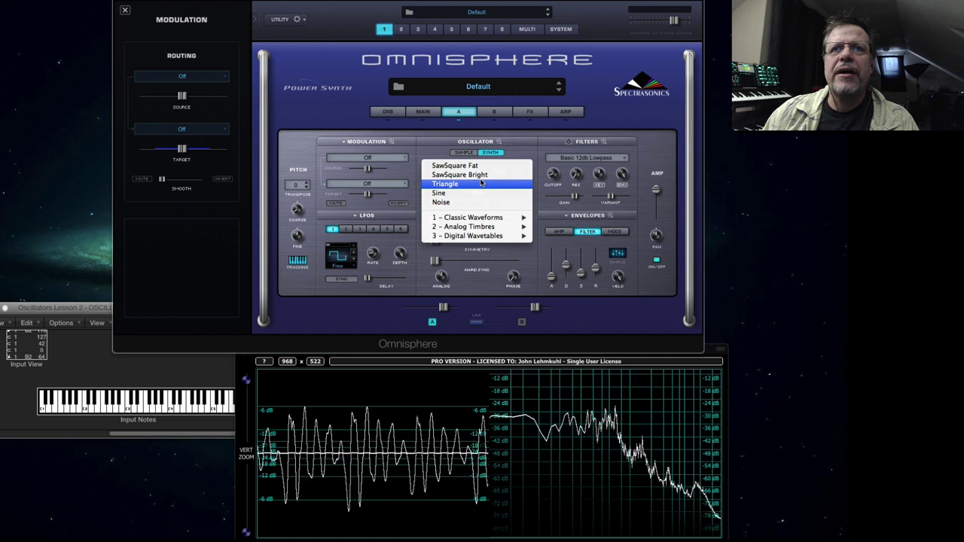
left_click(477, 167)
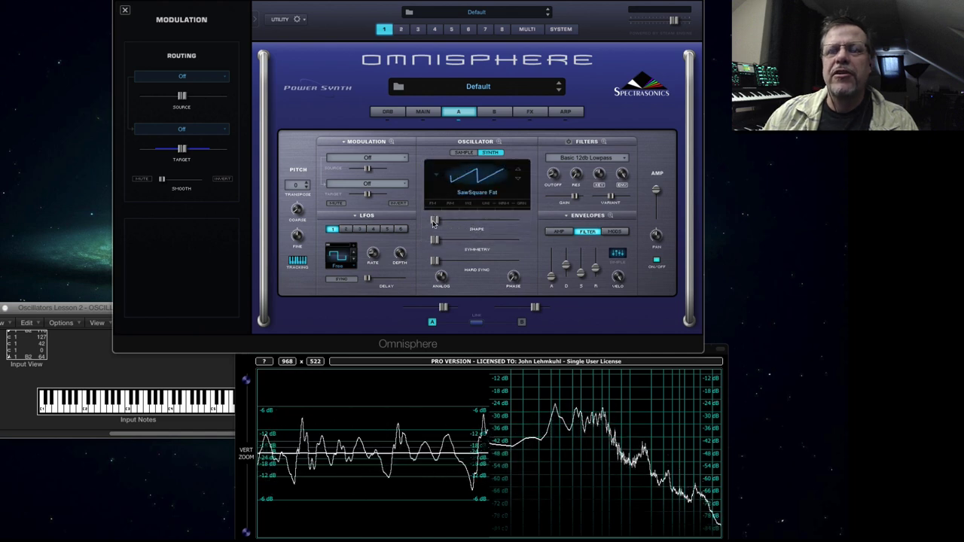
Lower the patch octave on the Main page from -1 to -2.
left_click(424, 112)
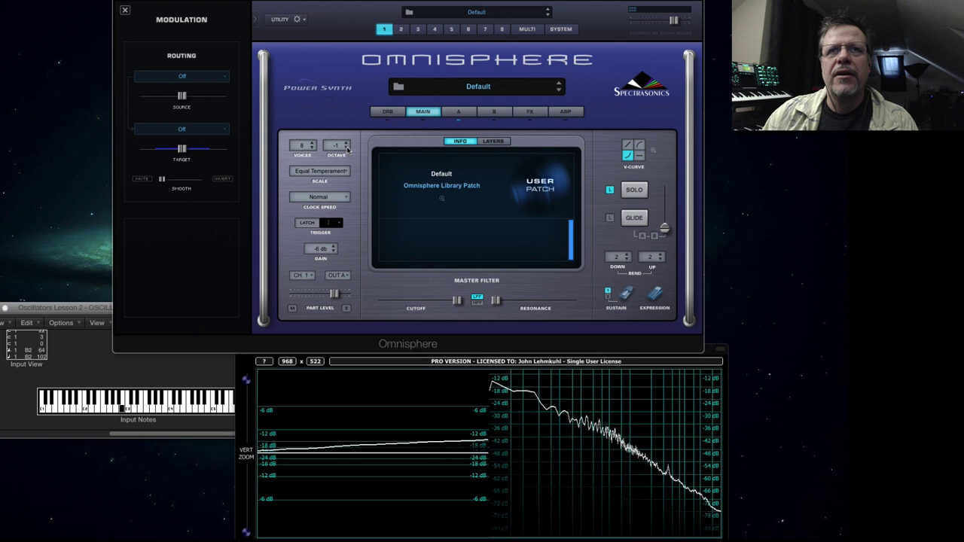
left_click(348, 149)
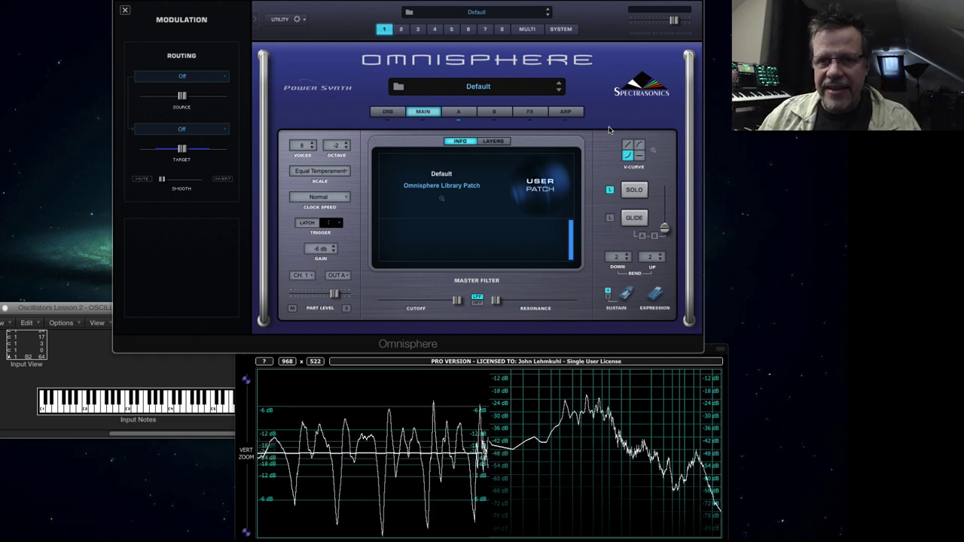
left_click(458, 112)
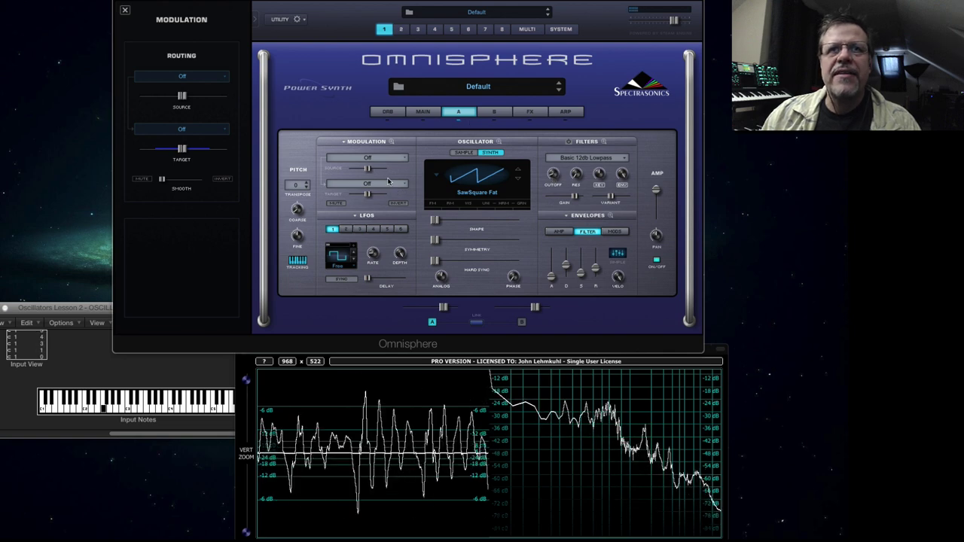
left_click(423, 112)
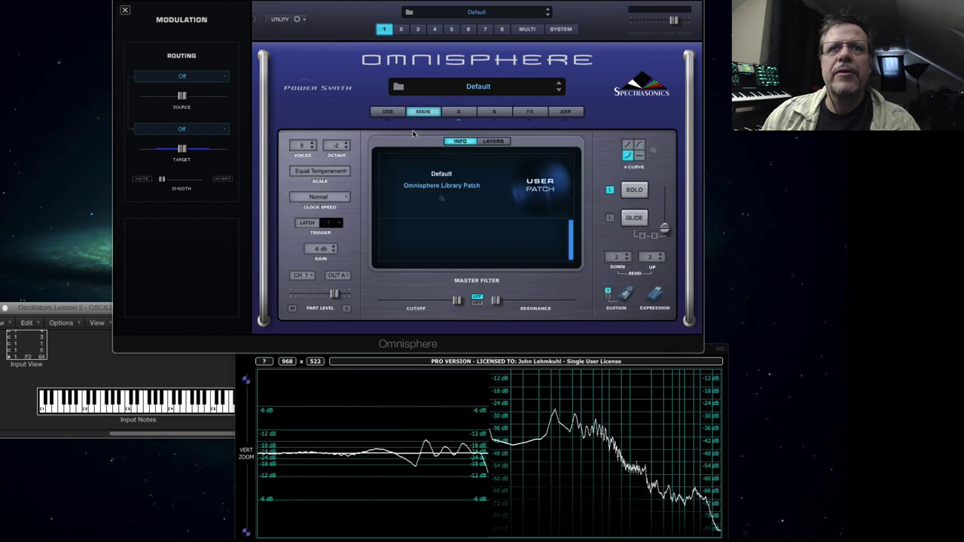
Route LFO 1 to layer A's filter cutoff with a saw-type waveform.
left_click(459, 112)
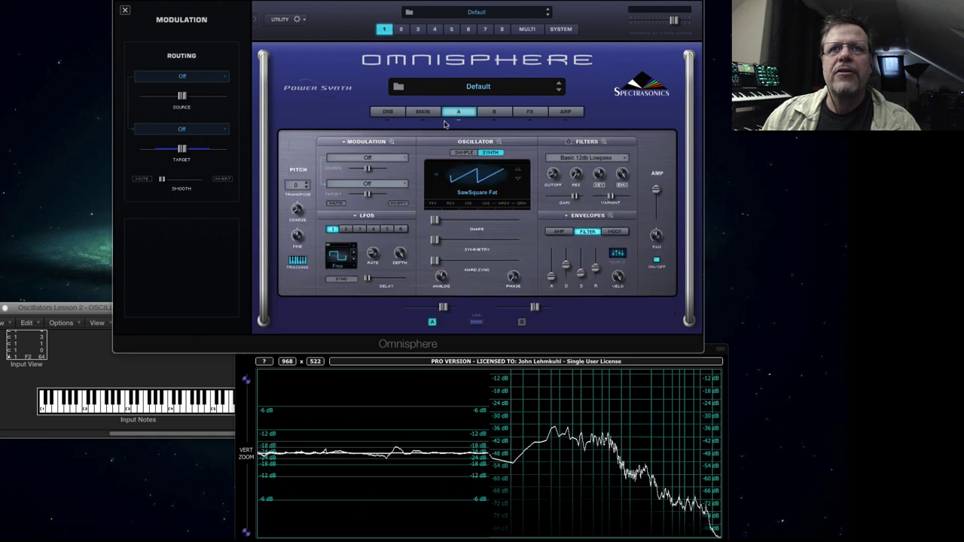
left_click(307, 188)
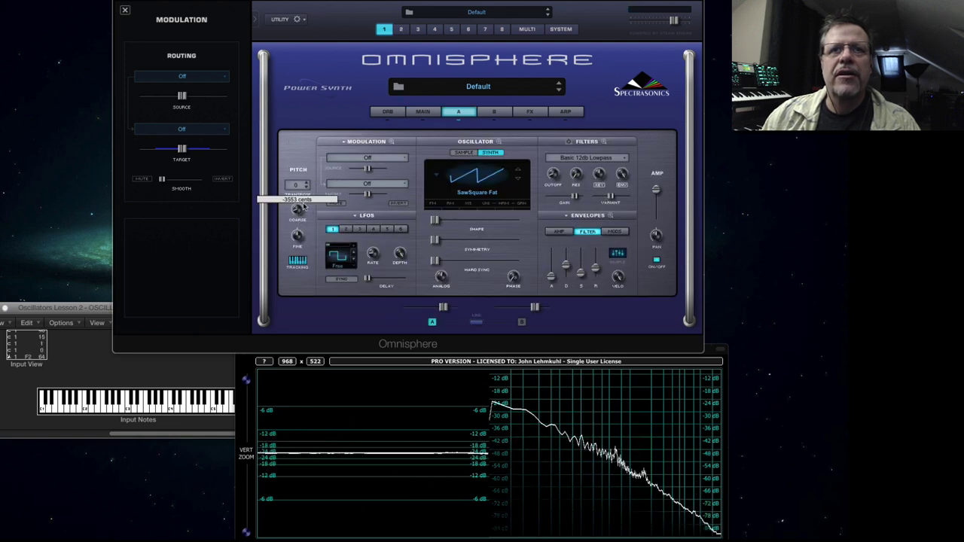
left_click(308, 182)
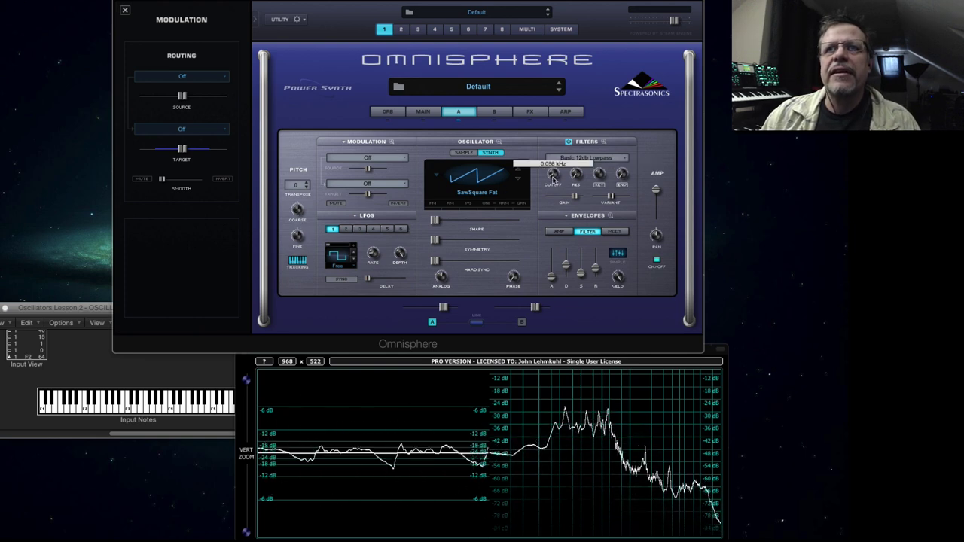
right_click(556, 184)
mouse_move(583, 184)
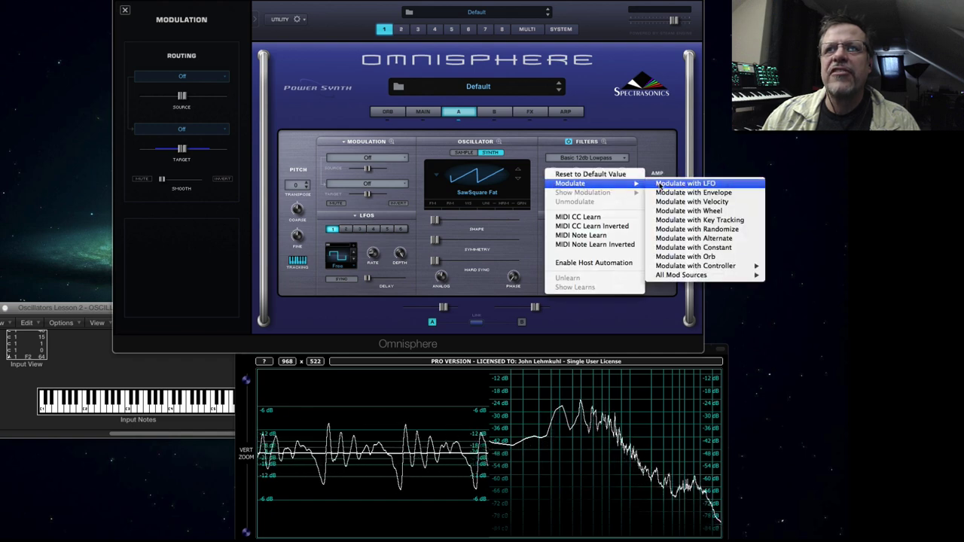
left_click(681, 185)
left_click(341, 258)
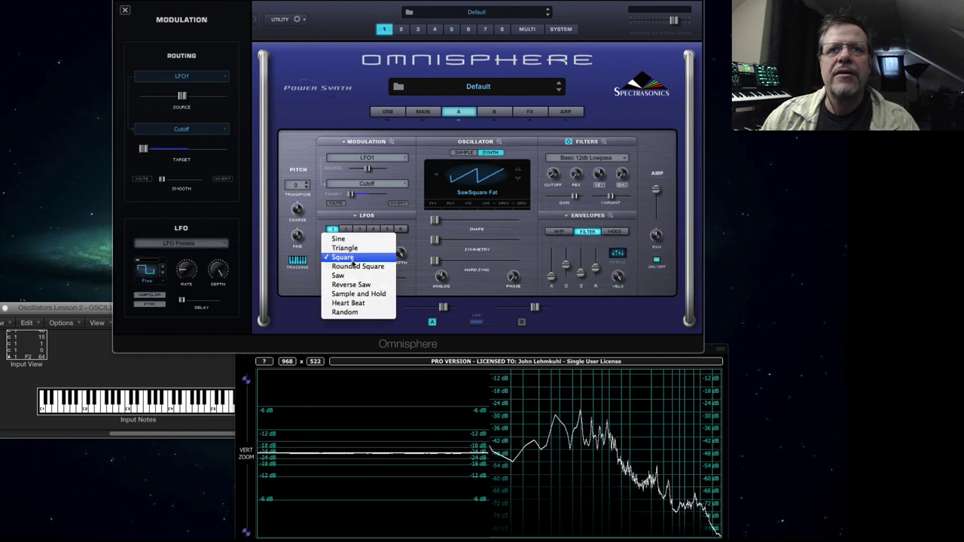
left_click(368, 275)
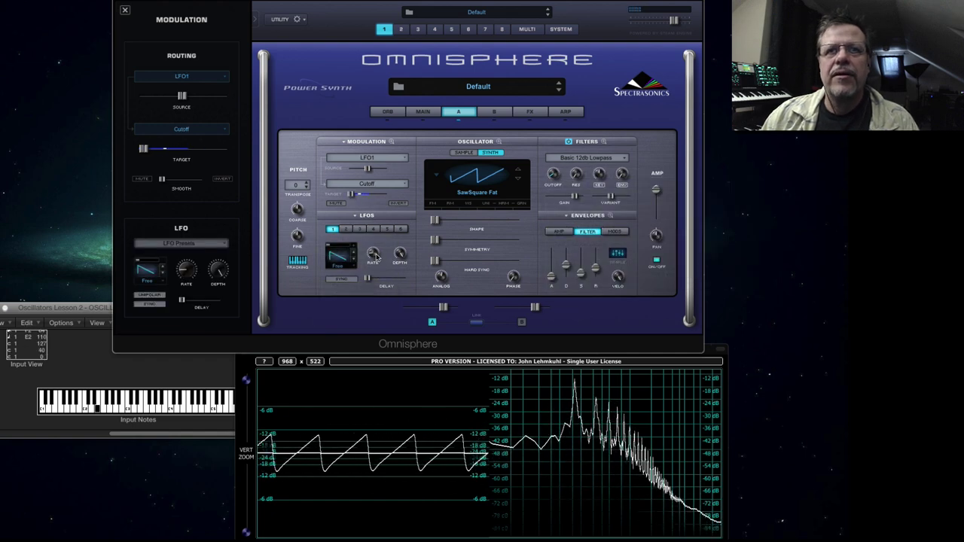
Raise LFO depth, set the rate near 2.256 Hz, lower cutoff and raise resonance.
left_click_drag(368, 169, 386, 169)
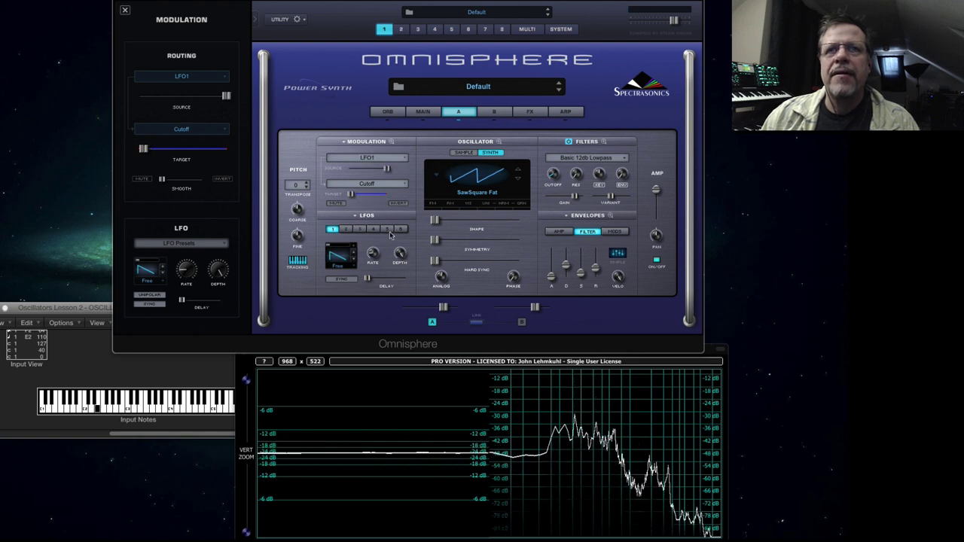
left_click_drag(373, 256, 378, 235)
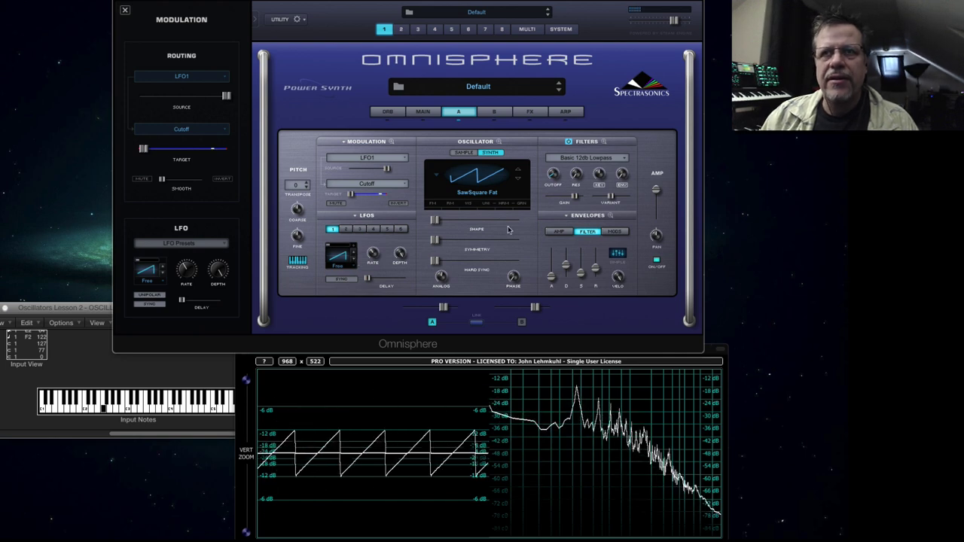
left_click_drag(553, 173, 554, 175)
left_click_drag(374, 255, 376, 271)
left_click_drag(576, 175, 576, 162)
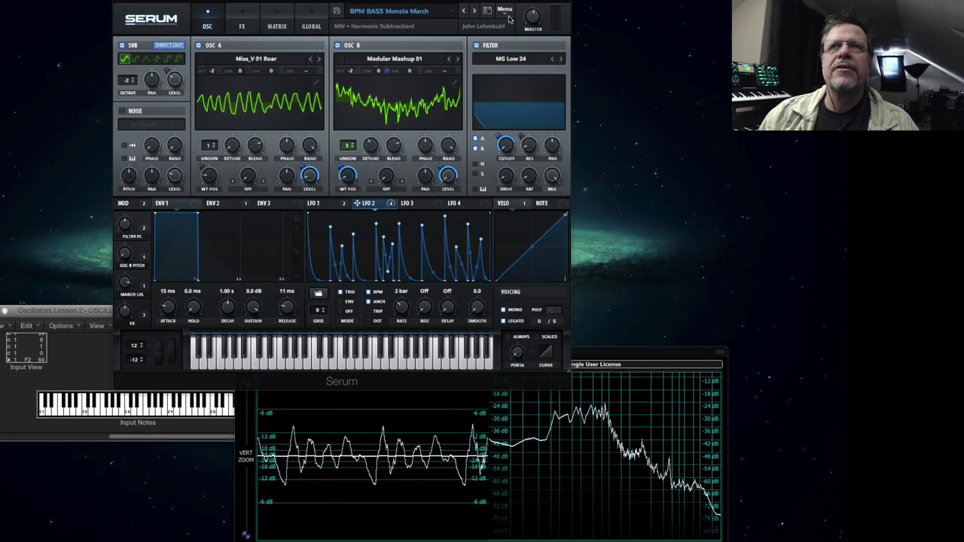
Reset Serum to its default preset, switch the filter on and lower cutoff to 157 Hz.
left_click(506, 12)
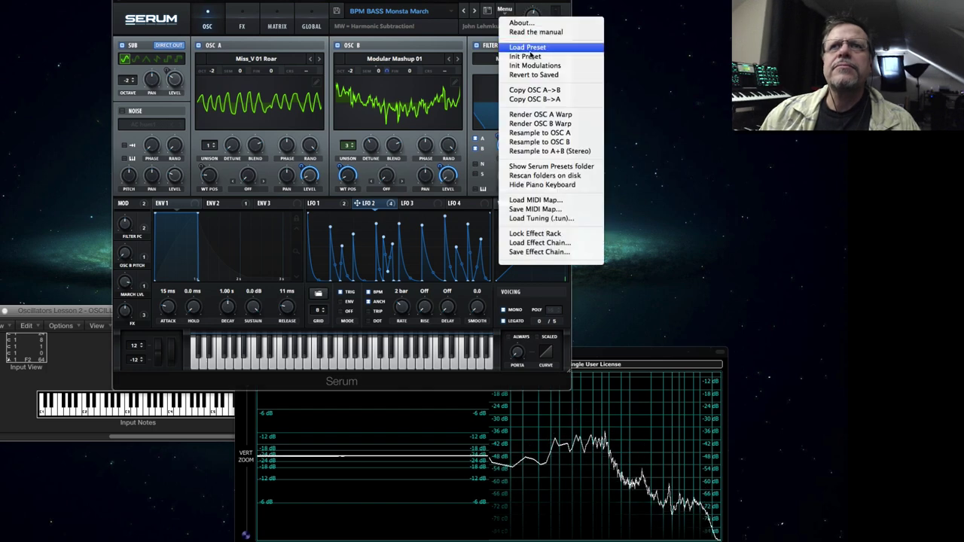
left_click(527, 48)
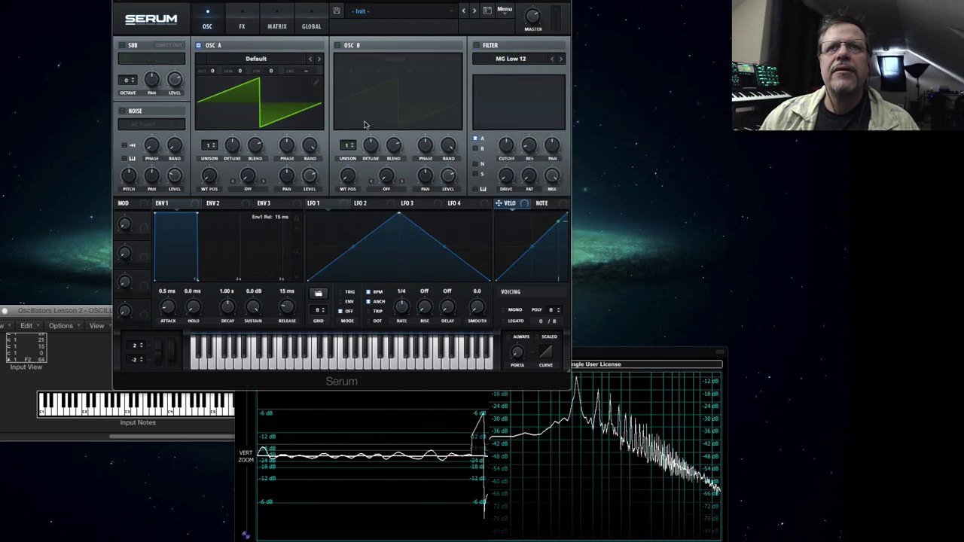
left_click(476, 45)
left_click_drag(506, 146, 507, 158)
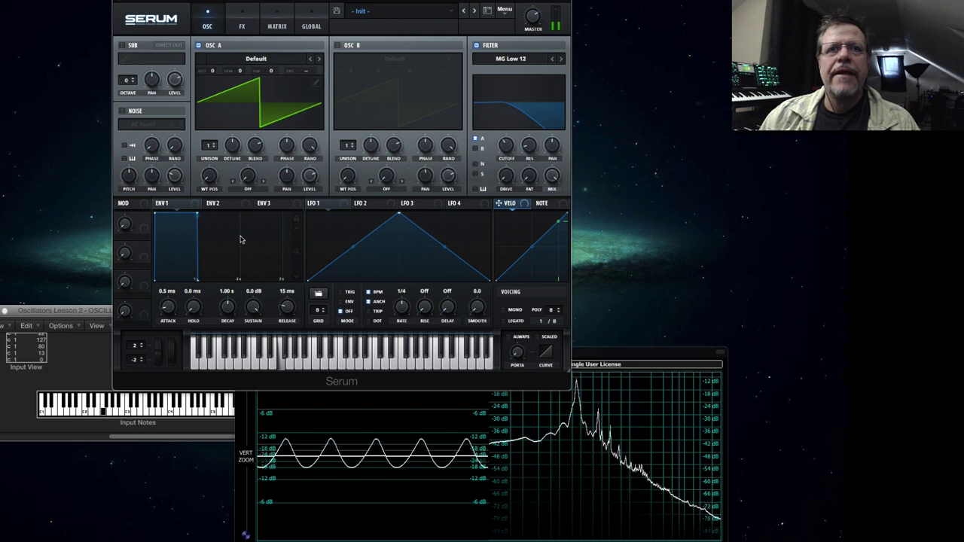
Route LFO 1 to filter resonance, untick BPM sync and set its rate to about 26.8 Hz.
left_click(320, 203)
left_click_drag(310, 204, 503, 146)
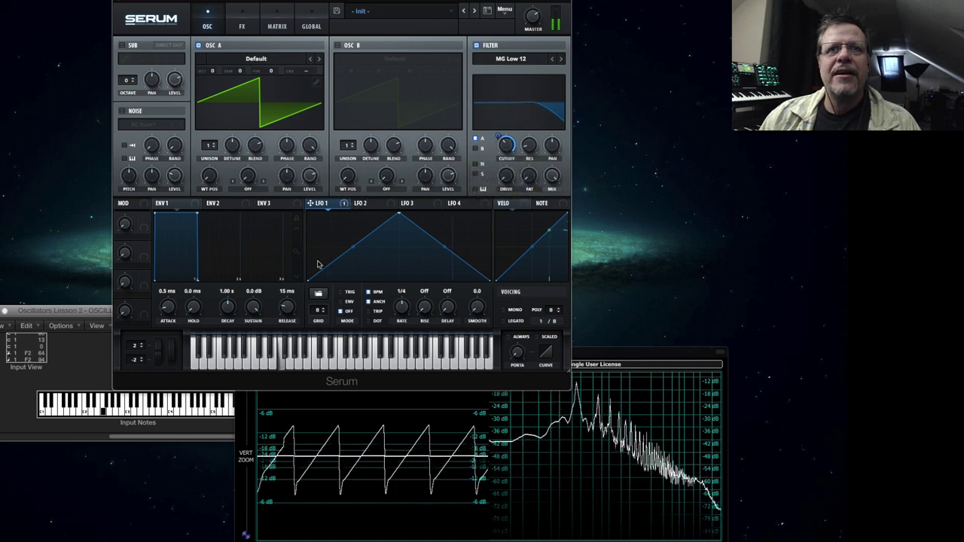
left_click(369, 293)
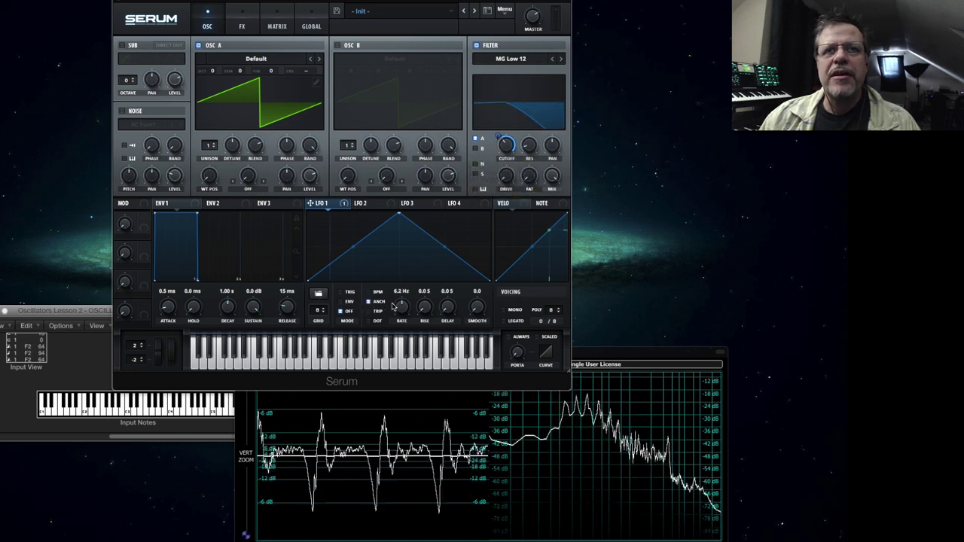
left_click_drag(399, 308, 405, 266)
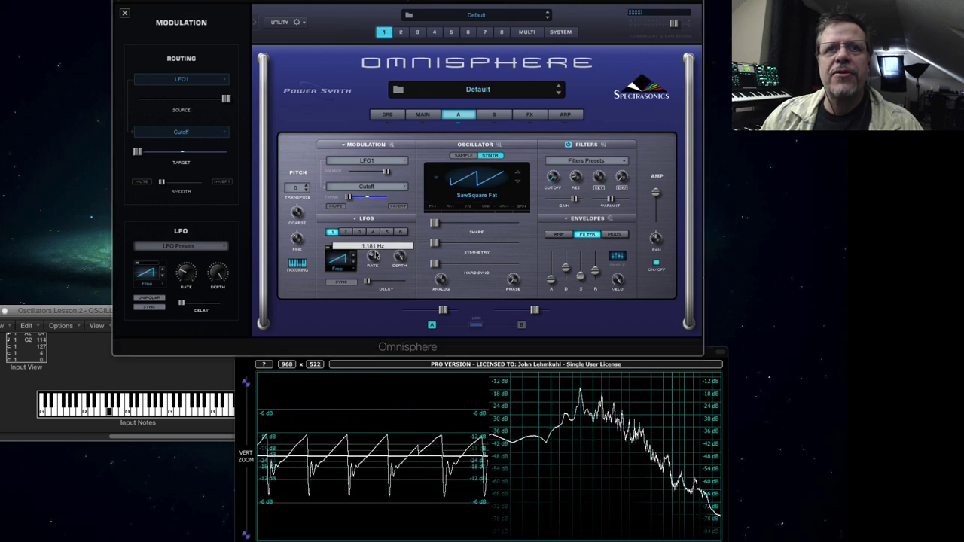
Give LFO 1 a falling-saw shape and try rates from 8 to 19 Hz, ending near 1 Hz.
left_click(351, 258)
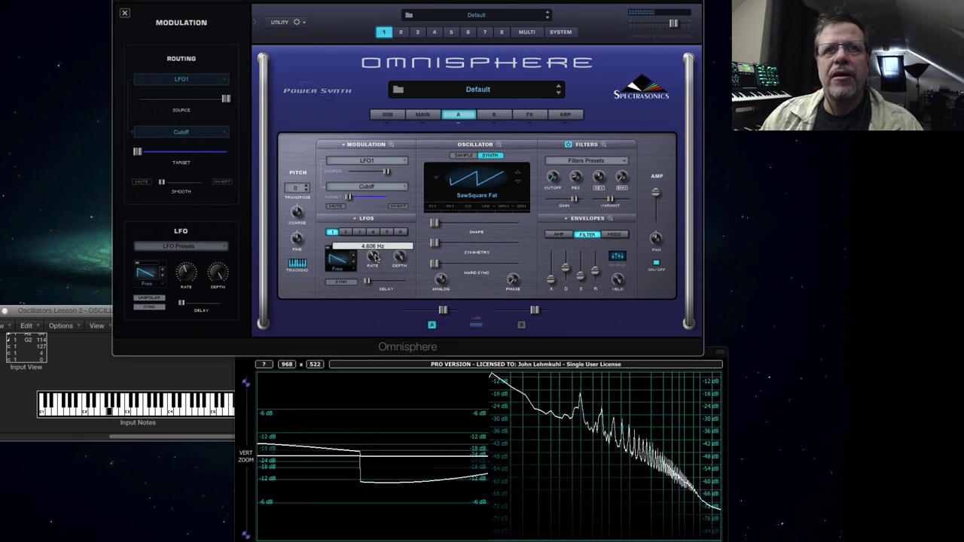
left_click_drag(375, 257, 390, 208)
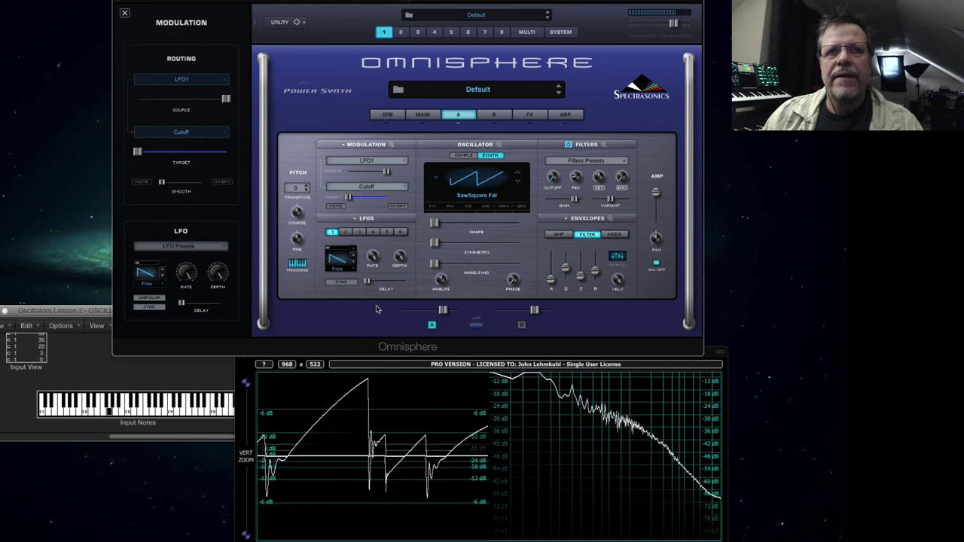
left_click_drag(378, 259, 376, 259)
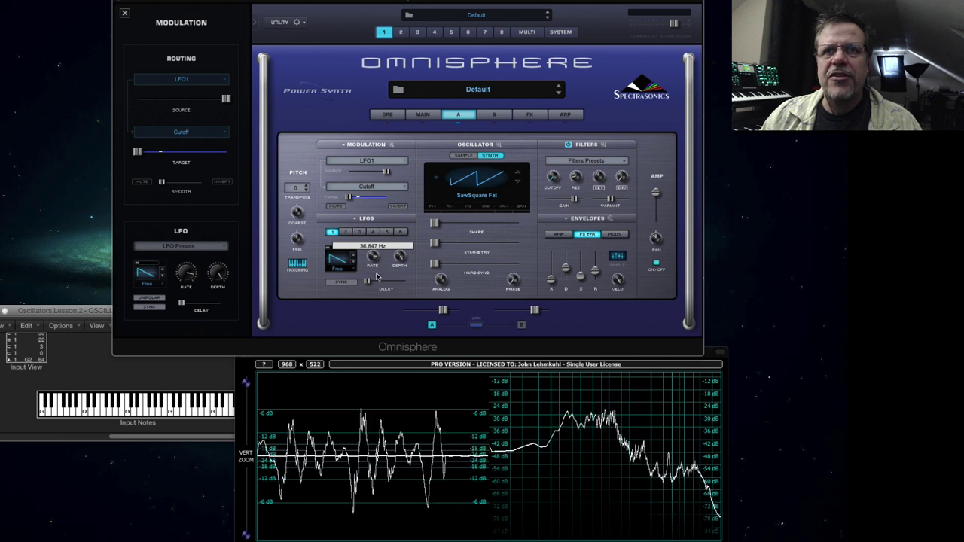
left_click_drag(378, 301, 391, 346)
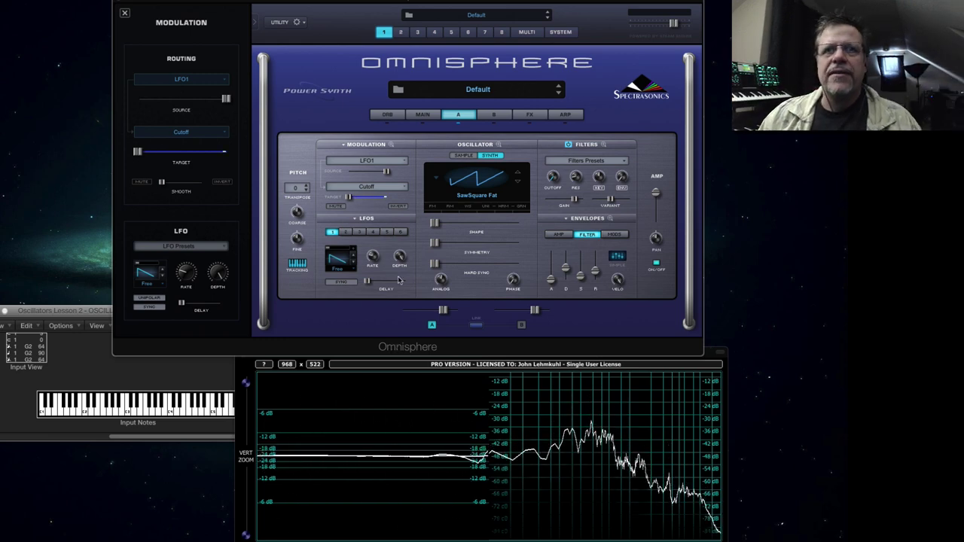
left_click_drag(392, 270, 396, 240)
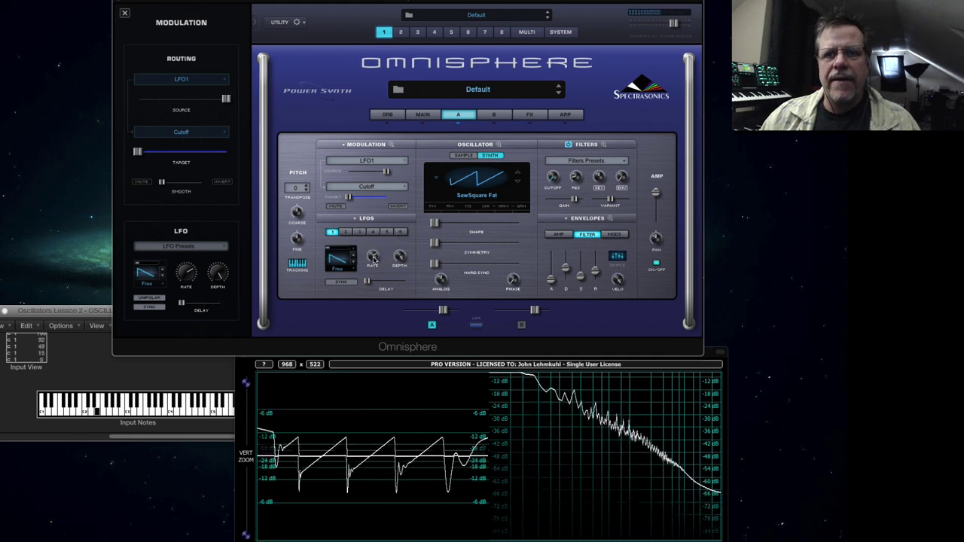
left_click_drag(374, 258, 375, 258)
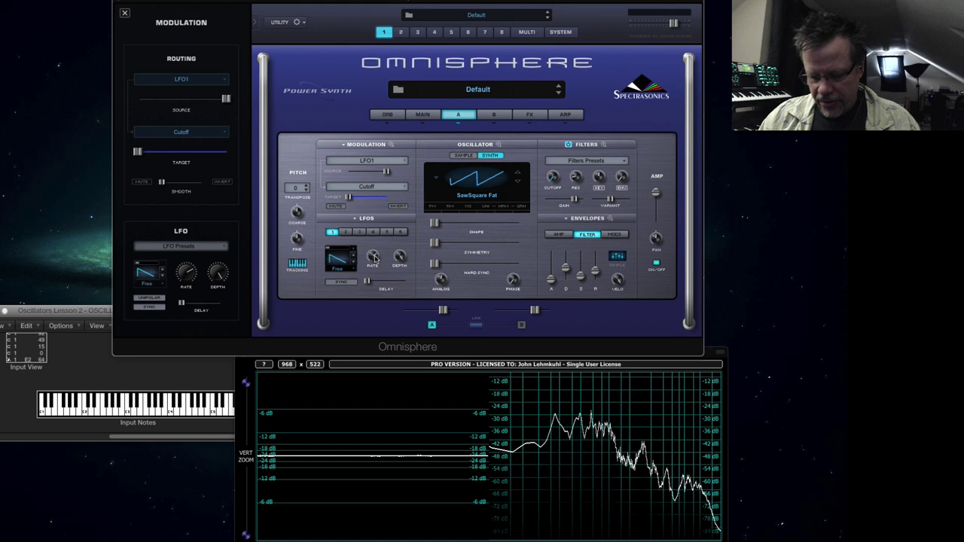
left_click_drag(372, 257, 371, 283)
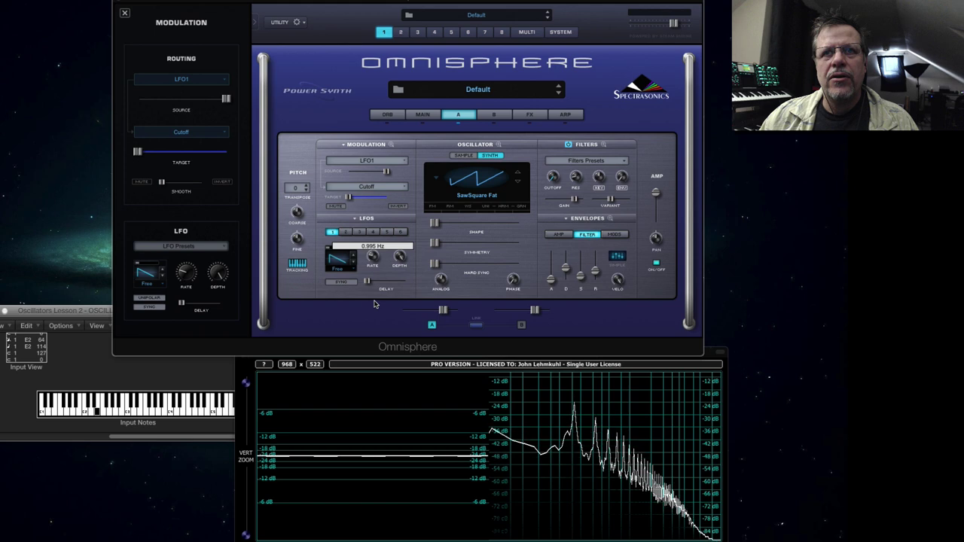
left_click_drag(374, 305, 374, 304)
Make LFO 1 a triangle, slow it well below 1 Hz and deepen its cutoff modulation.
left_click(351, 257)
left_click(352, 257)
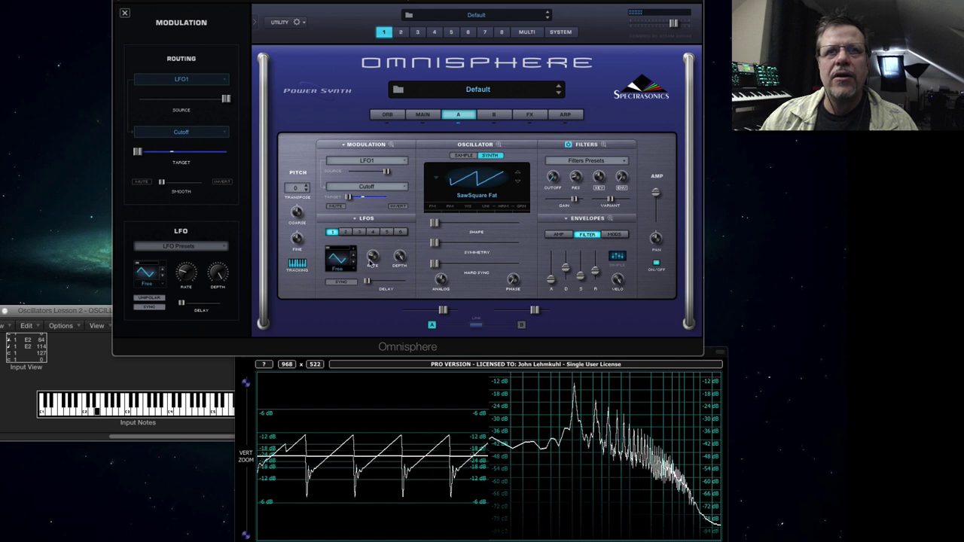
mouse_move(349, 198)
left_mouse_down()
mouse_move(373, 198)
mouse_move(370, 171)
mouse_move(367, 198)
left_mouse_up()
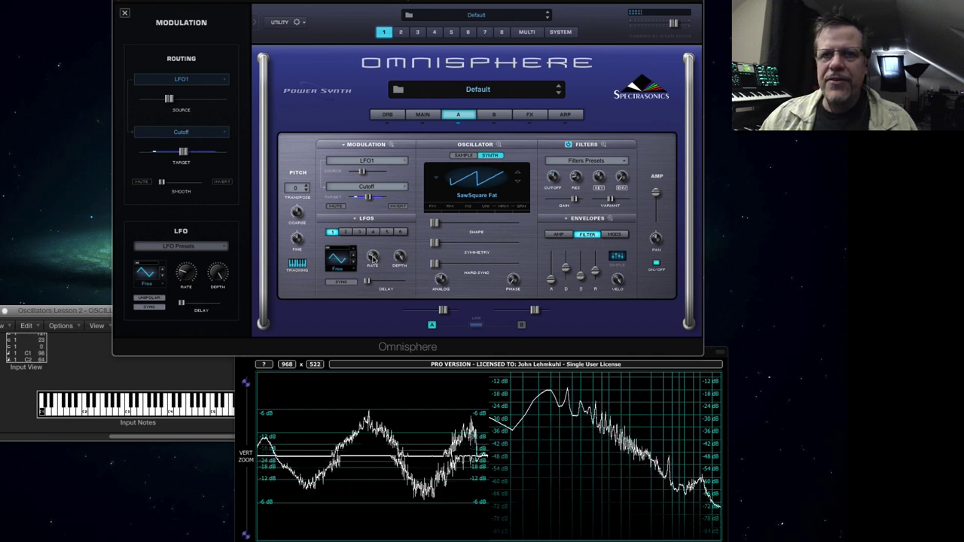
left_click_drag(372, 259, 372, 264)
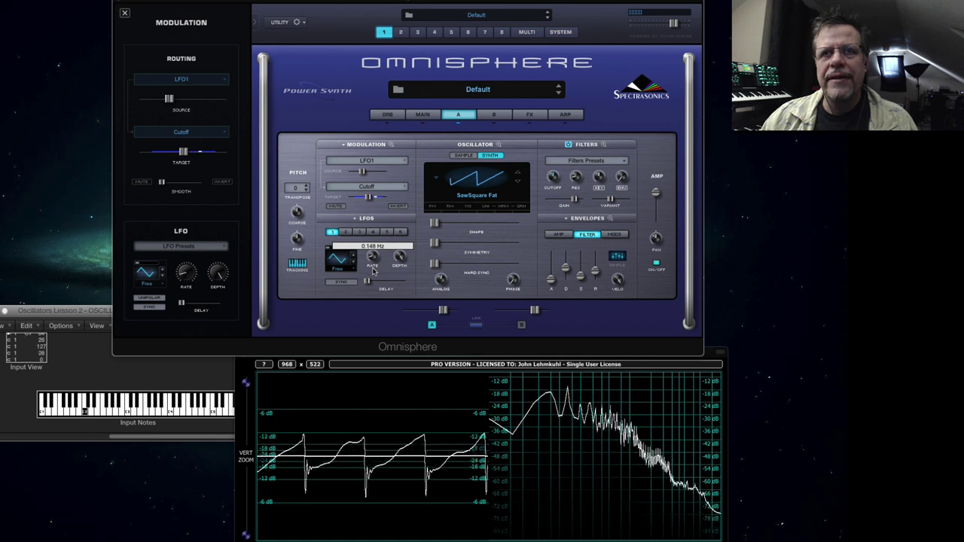
left_click_drag(362, 172, 366, 174)
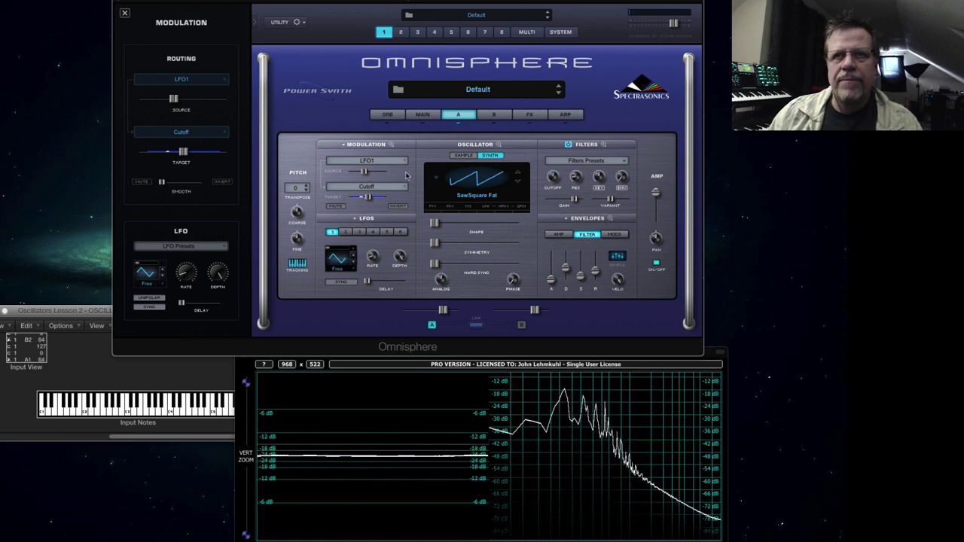
Load Chorus Echo, BPM Delay X2 and PRO-Verb into the first three Common FX slots.
left_click(529, 114)
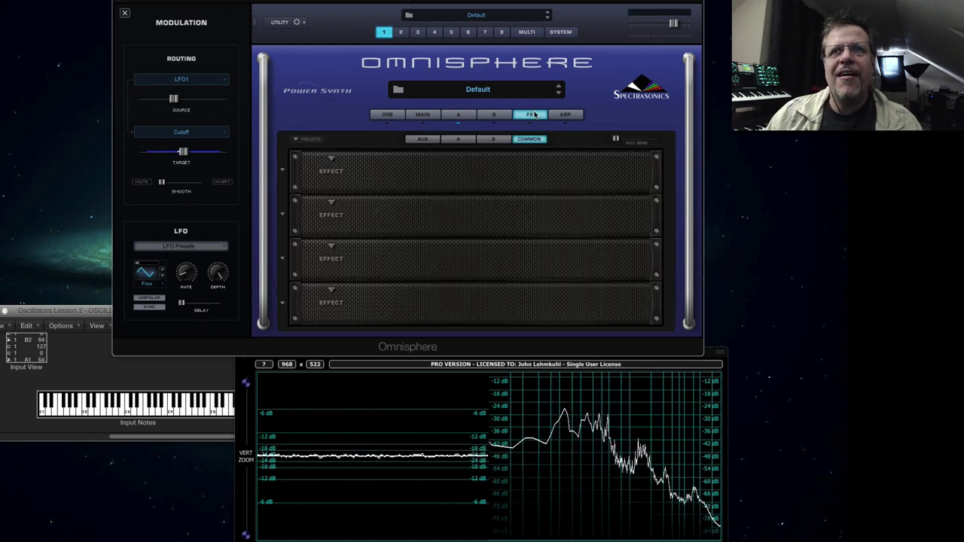
left_click(334, 160)
mouse_move(347, 246)
left_click(426, 244)
left_click(329, 205)
mouse_move(350, 288)
left_click(435, 307)
left_click(331, 247)
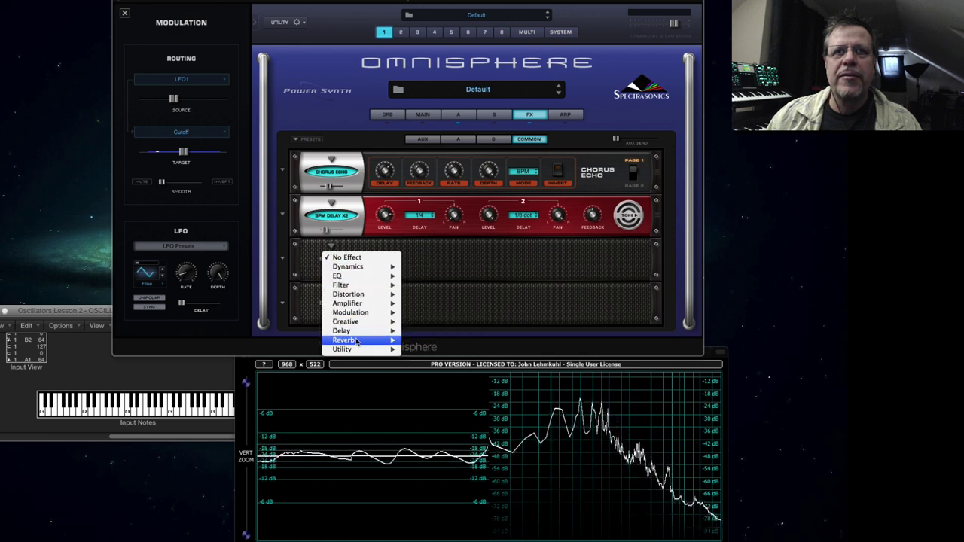
mouse_move(354, 340)
left_click(434, 344)
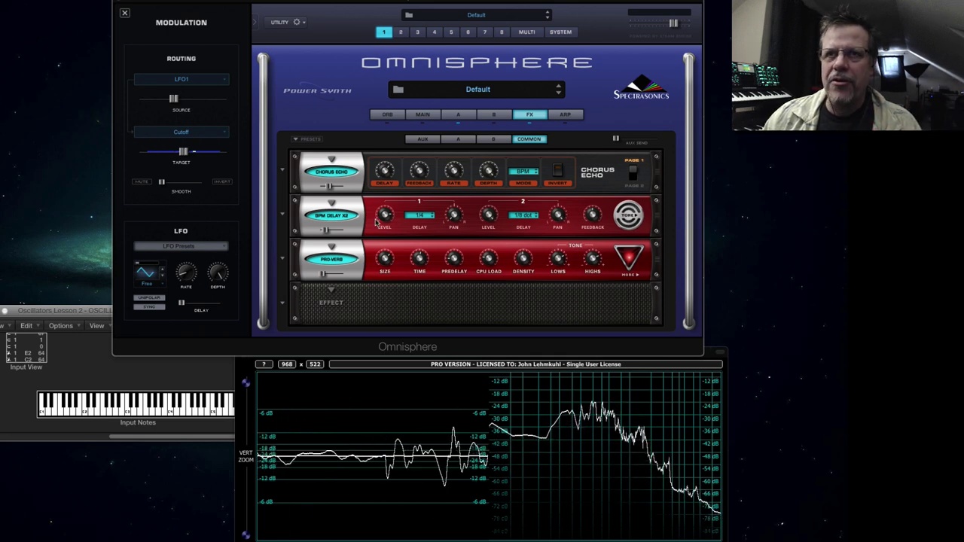
Switch off PRO-Verb, BPM Delay X2 and Chorus Echo, then go back to Layer A.
left_click(334, 260)
left_click(336, 218)
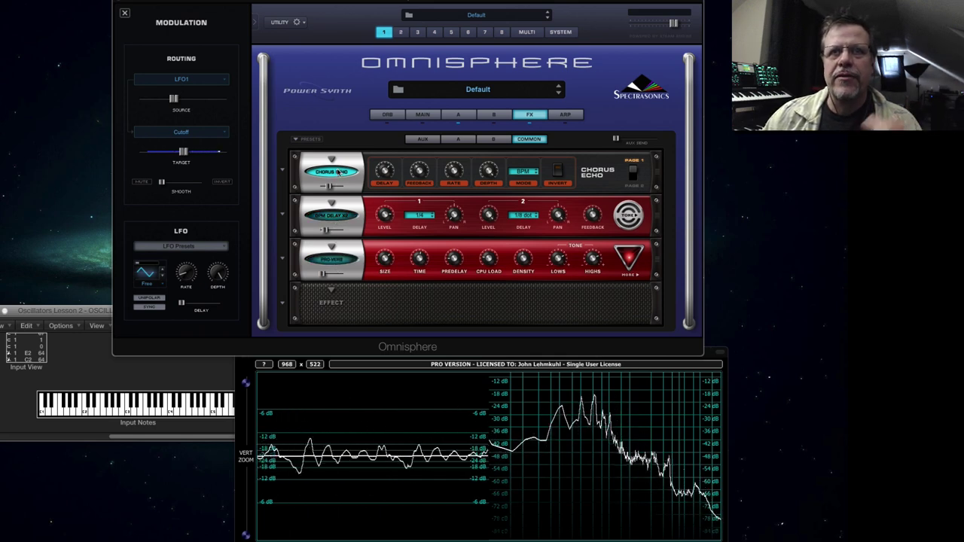
left_click(338, 173)
left_click(459, 117)
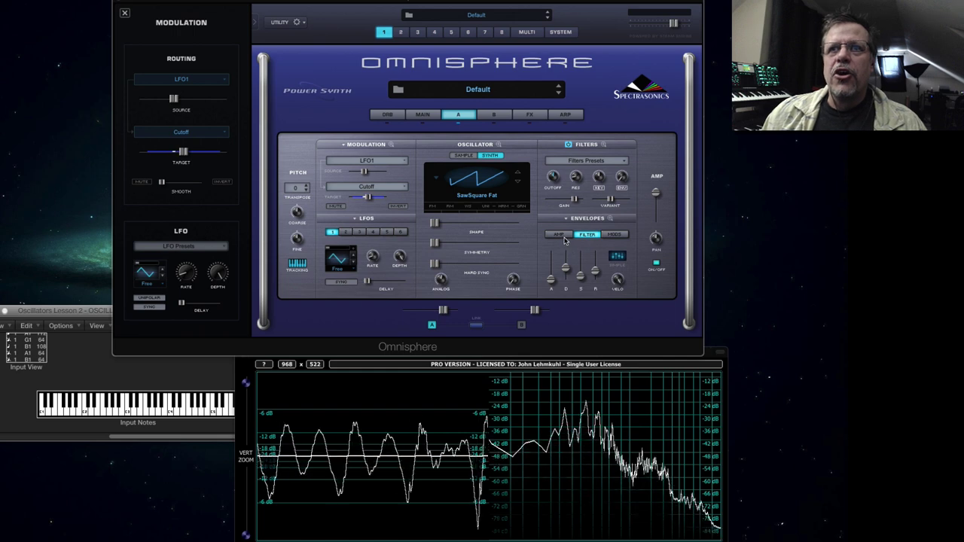
Shorten the filter envelope decay, readjust cutoff after opening it to 19 kHz, and raise LFO depth to 0.735.
left_click_drag(563, 269, 562, 274)
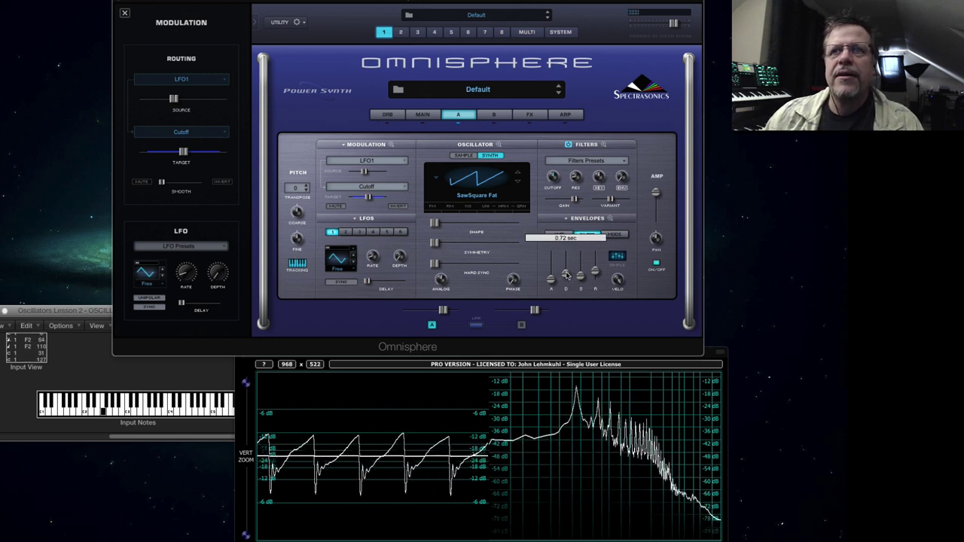
mouse_move(623, 171)
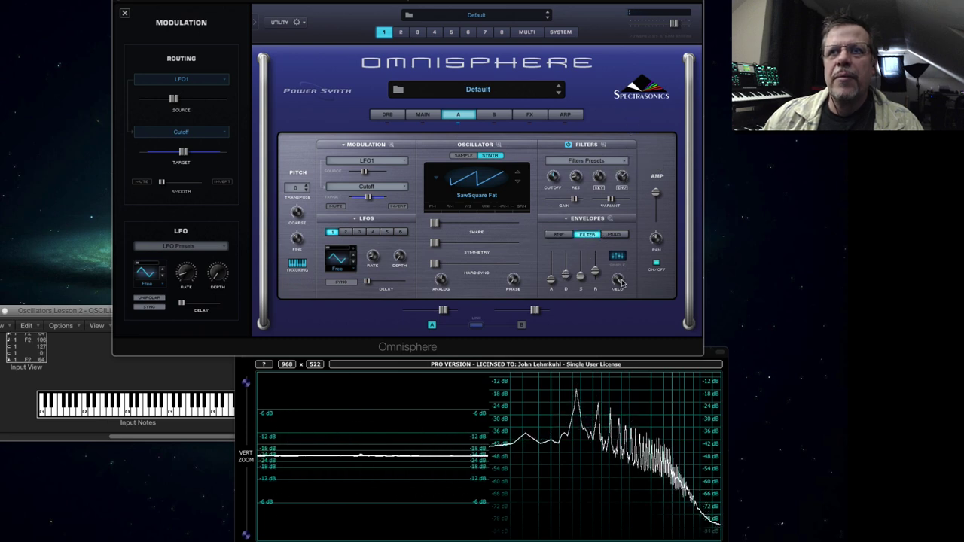
mouse_move(585, 276)
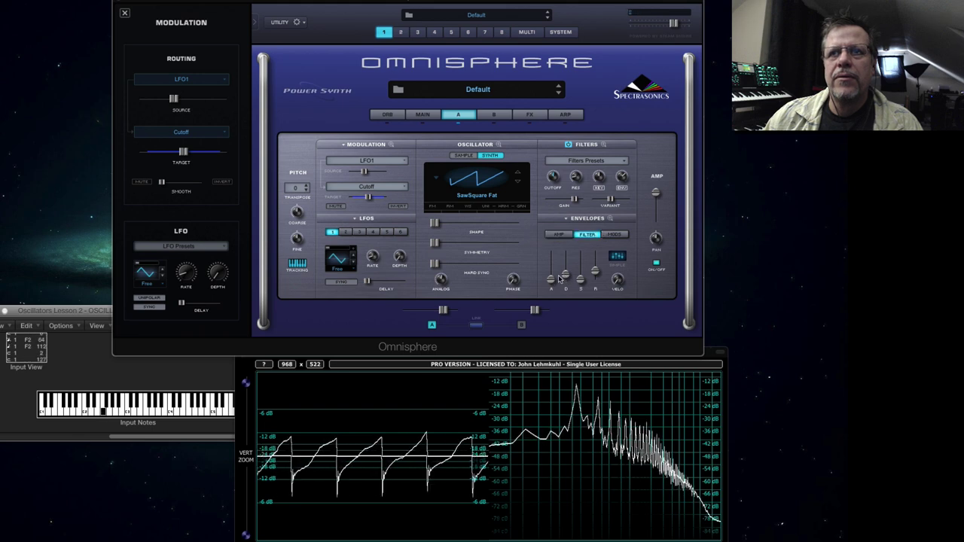
mouse_move(551, 281)
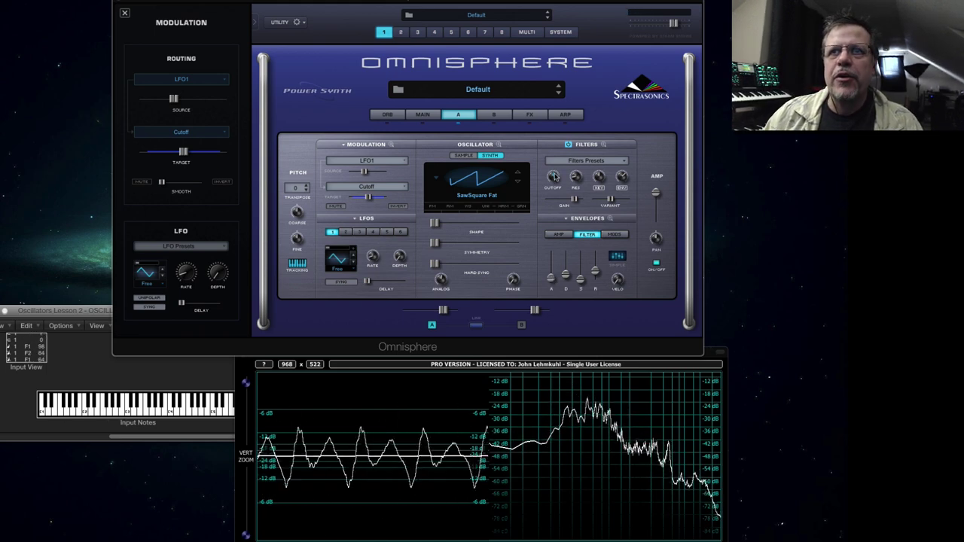
left_click_drag(555, 177, 570, 192)
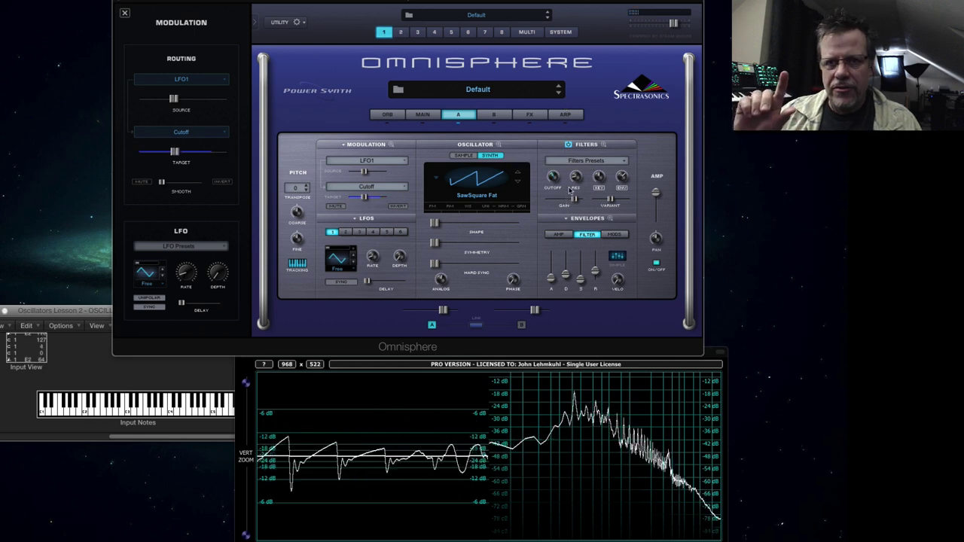
left_click_drag(555, 179, 554, 175)
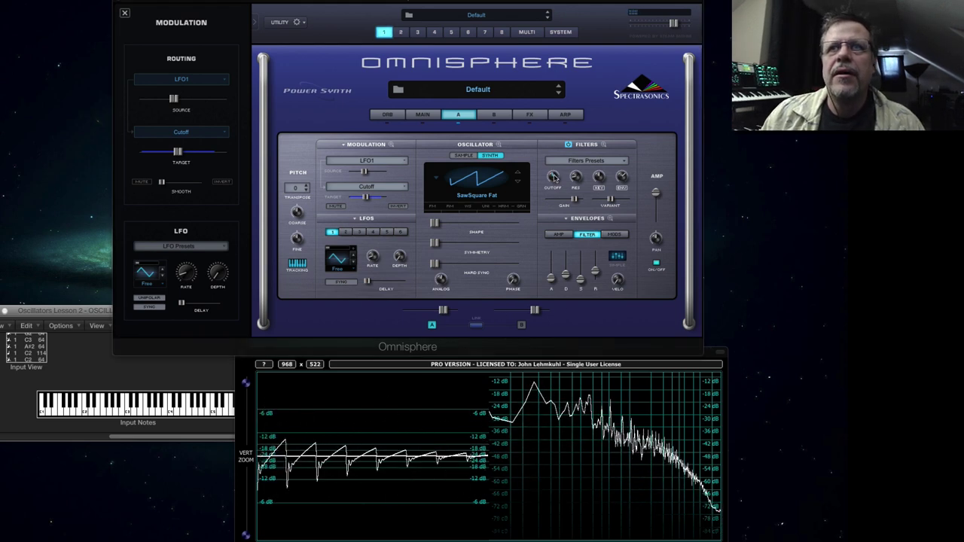
left_click_drag(405, 260, 413, 198)
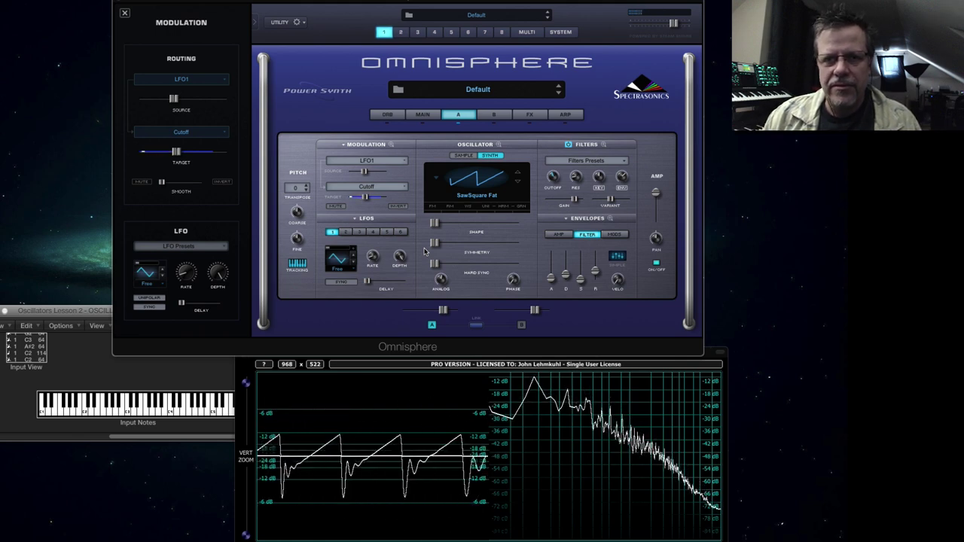
Set the BPM Delay X2 mix to about 17% and return to the Layer A page.
left_click(528, 116)
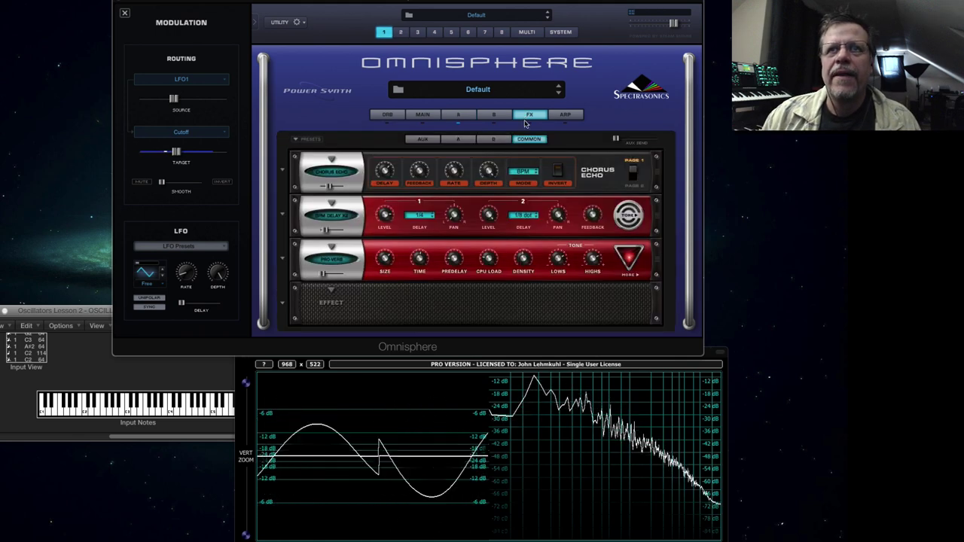
left_click_drag(330, 232, 326, 231)
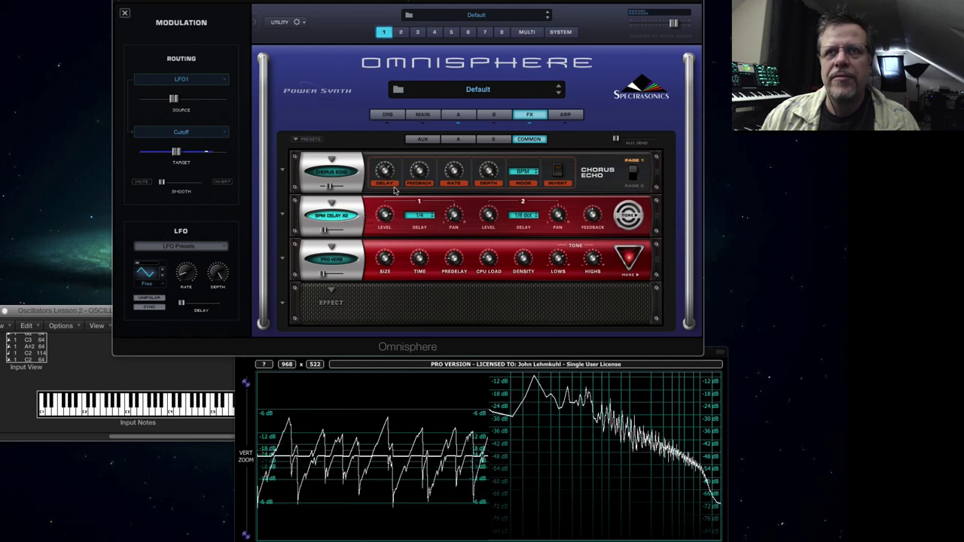
left_click(459, 115)
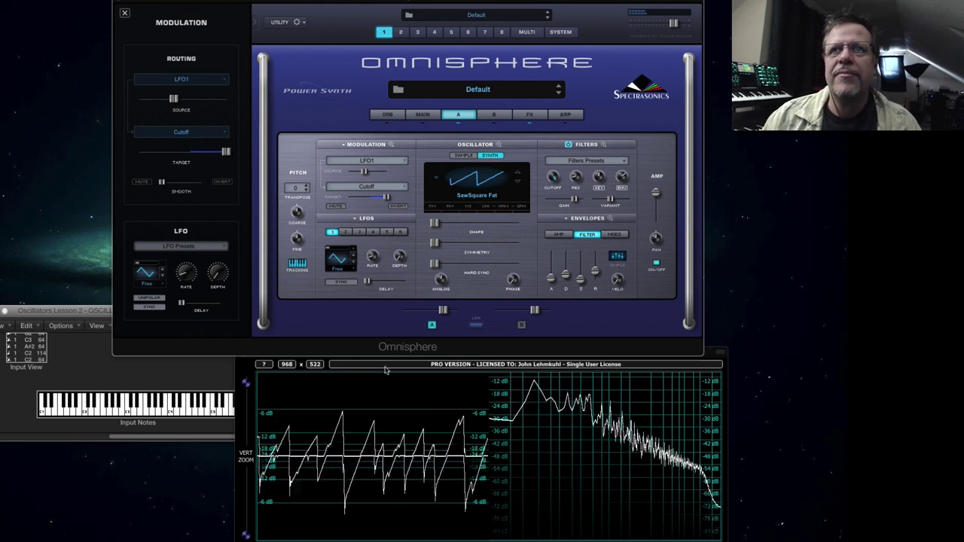
left_click(530, 114)
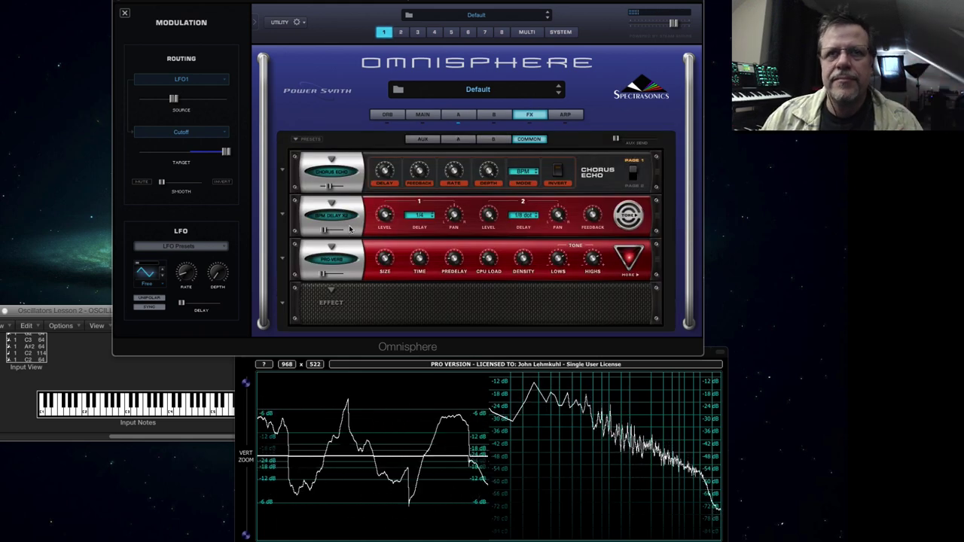
left_click(461, 118)
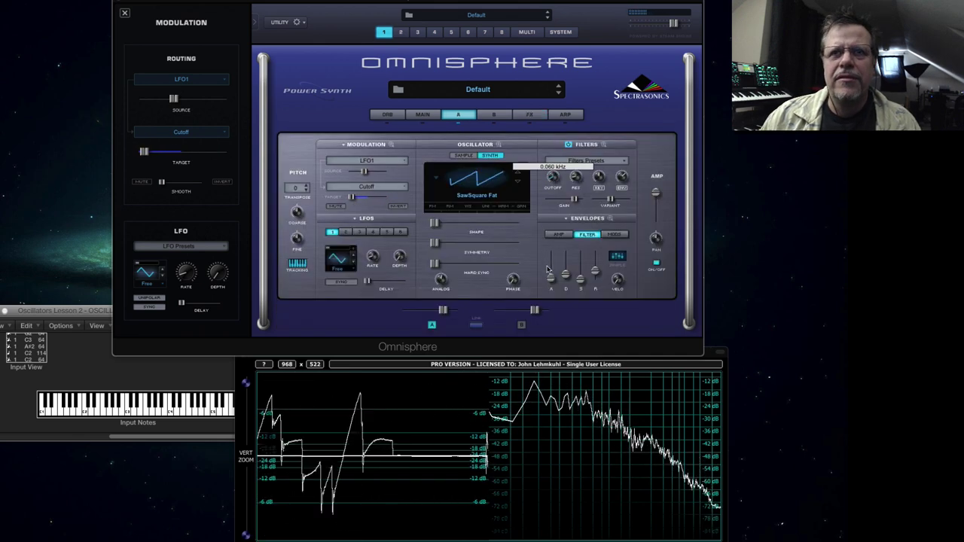
In the zoomed filter envelope editor, bend the attack curve and pull the decay point shorter.
left_click(612, 219)
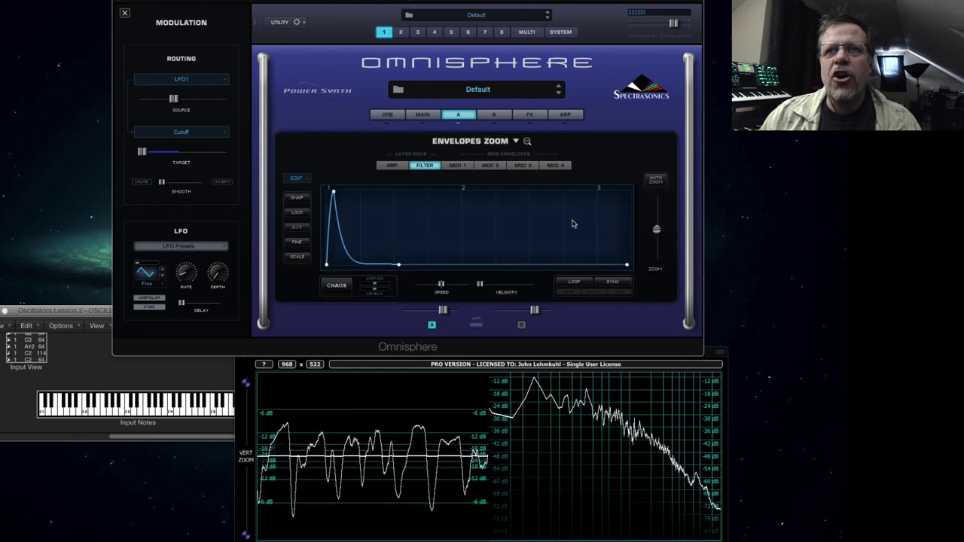
left_click_drag(656, 239, 660, 264)
left_click_drag(347, 212, 335, 198)
left_click_drag(653, 251, 651, 234)
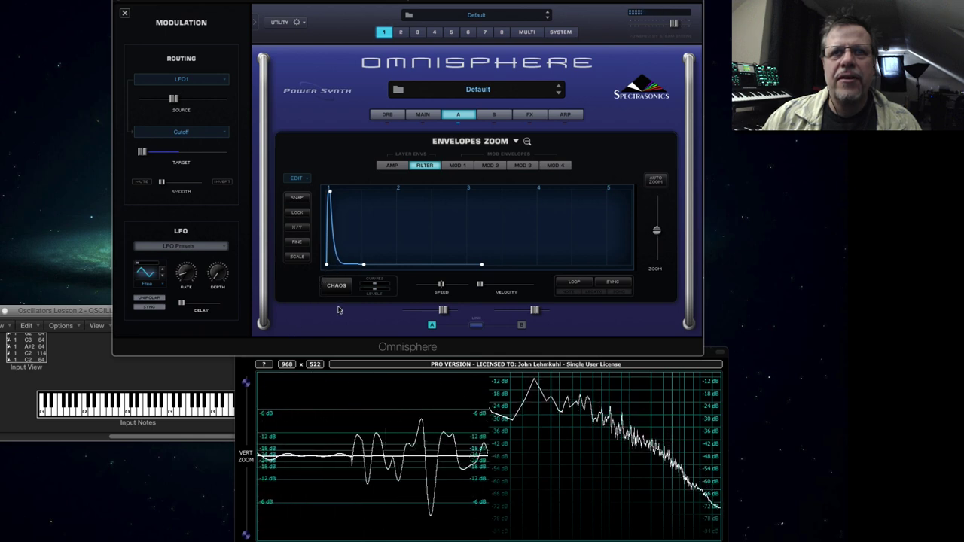
left_click_drag(364, 272, 330, 242)
left_click(436, 114)
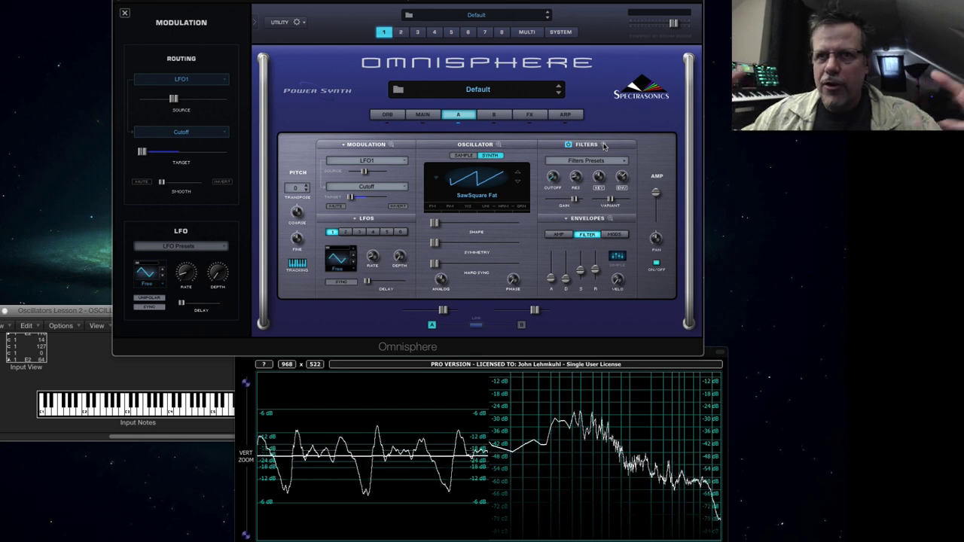
With LOCK on, lengthen the filter envelope decay and bend it into a gentler slope.
left_click(611, 219)
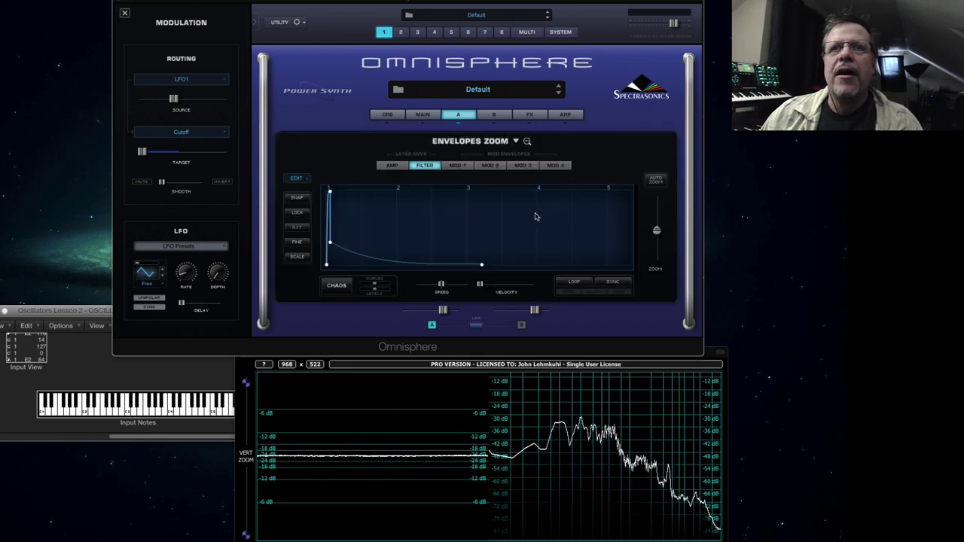
left_click_drag(663, 230, 590, 219)
left_click(304, 215)
left_click_drag(328, 243, 602, 250)
left_click_drag(372, 247, 389, 215)
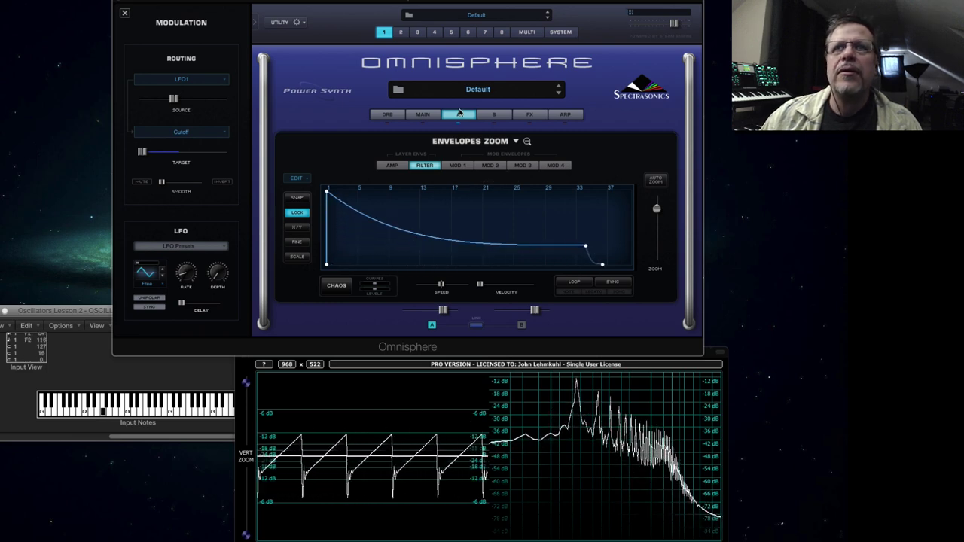
left_click(527, 141)
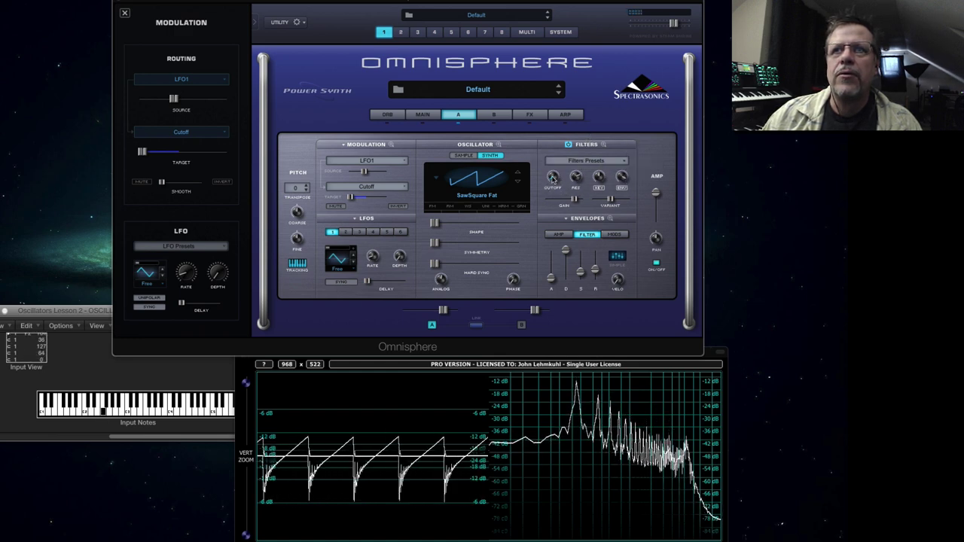
Nudge the filter cutoff, then shorten the decay and drop the sustain almost to zero.
left_click_drag(553, 179, 554, 182)
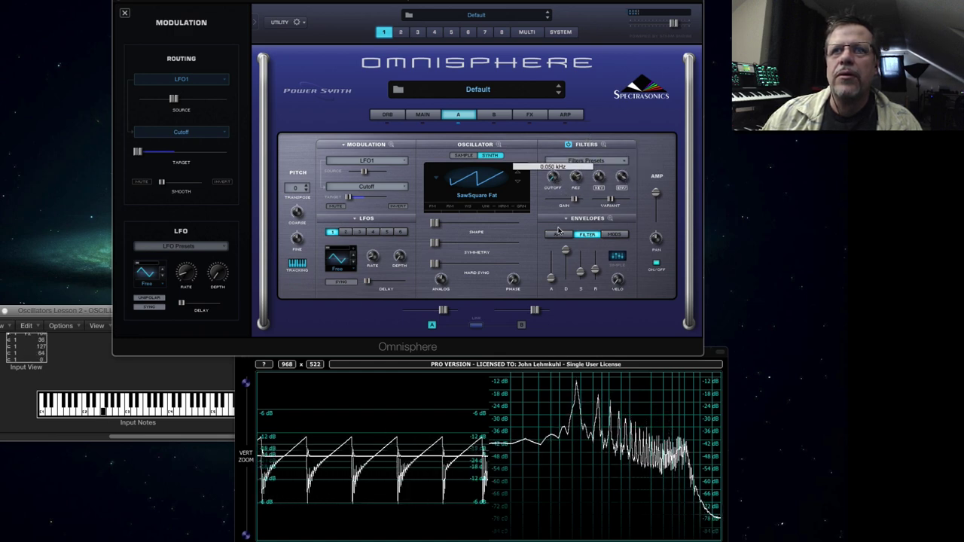
left_click(611, 220)
left_click_drag(586, 250, 475, 269)
Turn on oscillator unison with a detune of 0.341.
left_click(459, 115)
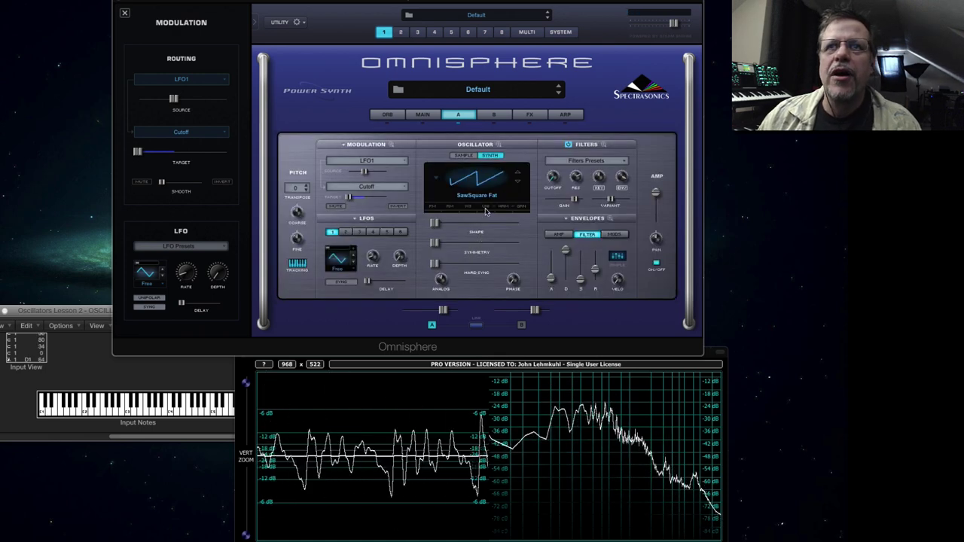
left_click(486, 214)
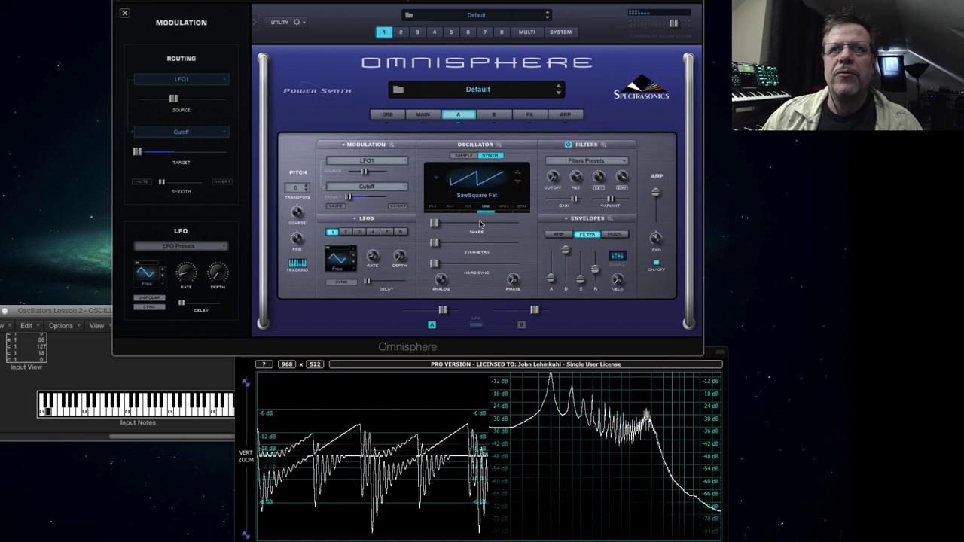
left_click(488, 210)
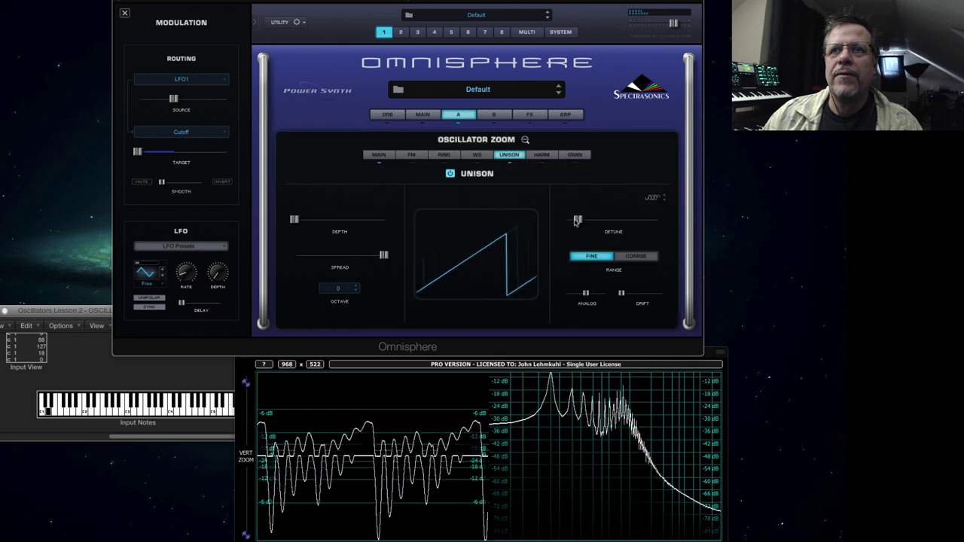
left_click_drag(577, 221, 592, 220)
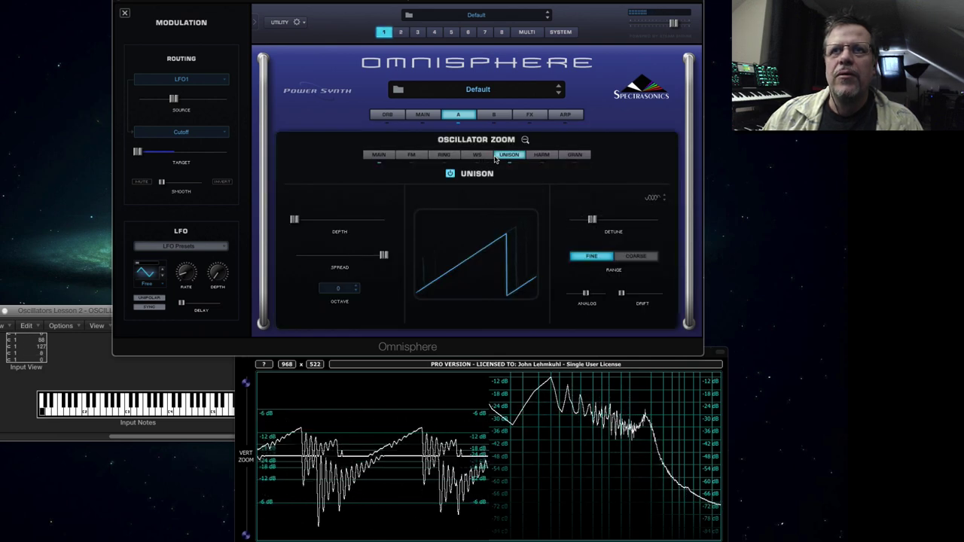
left_click(457, 114)
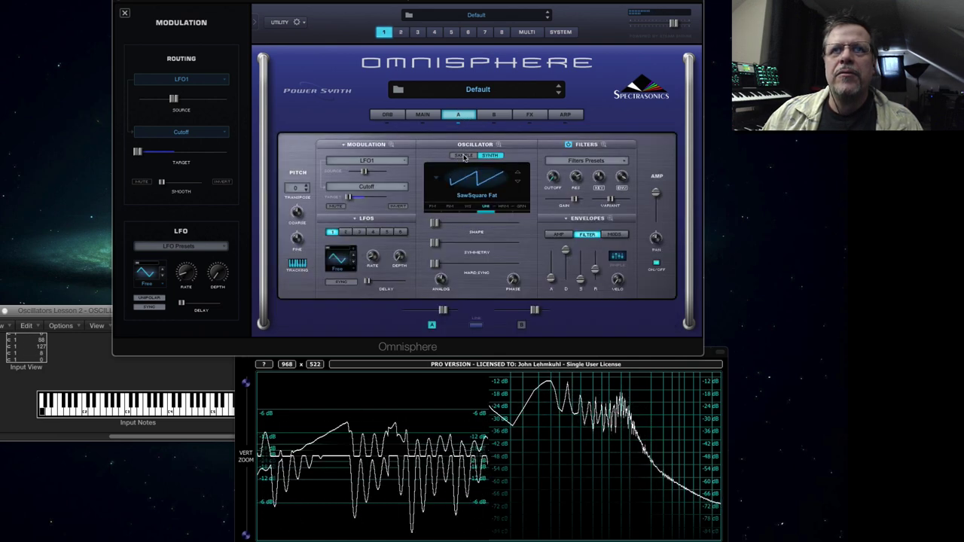
Lower the part's octave from 0 to -1 and return to Layer A.
left_click(426, 116)
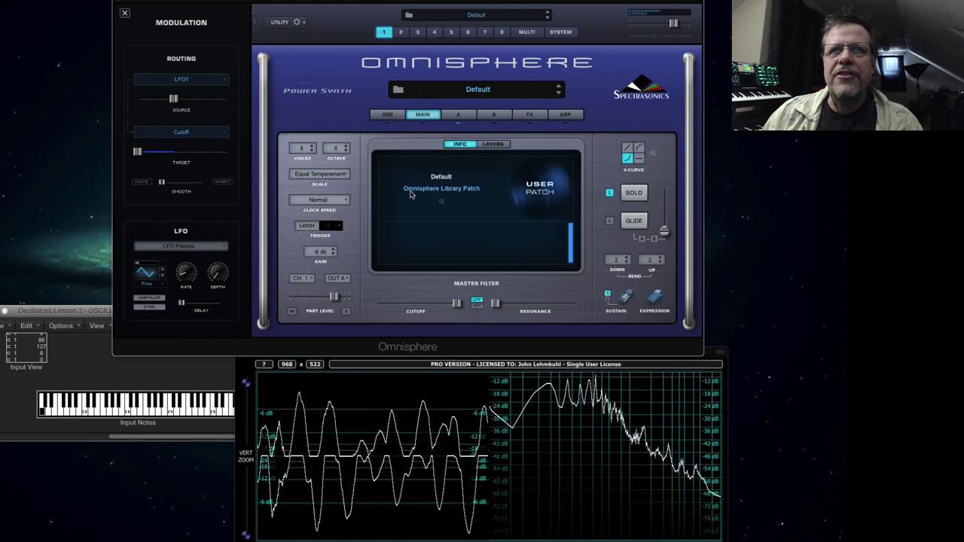
left_click(347, 150)
left_click(458, 117)
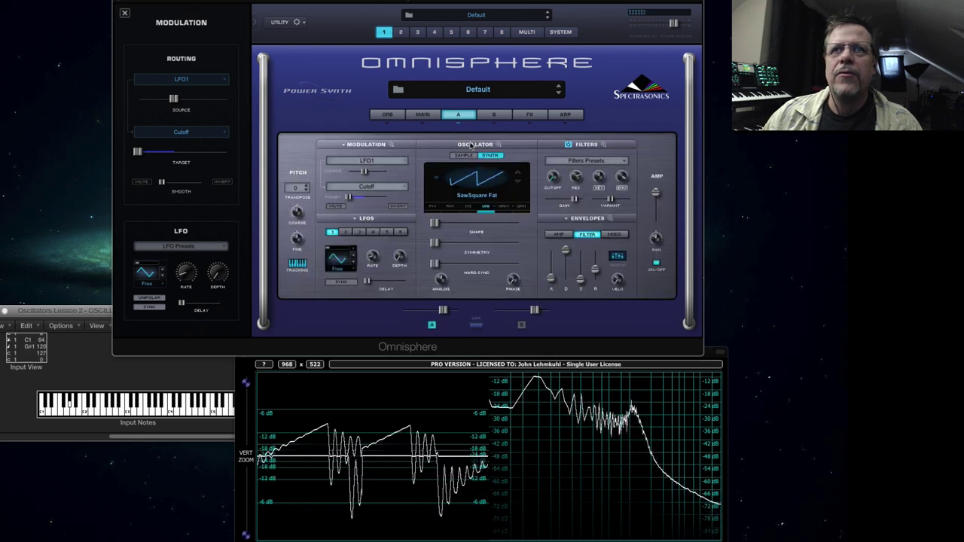
Raise LFO1's cutoff modulation amount, slow its rate to about 0.8 Hz and tweak filter resonance.
left_click(400, 259)
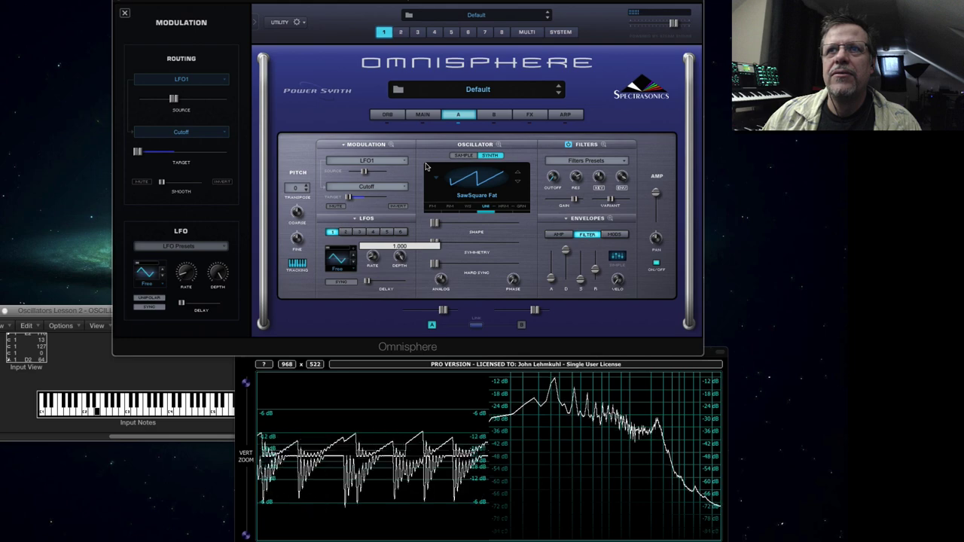
left_click_drag(363, 171, 369, 171)
left_click_drag(372, 259, 401, 301)
left_click_drag(380, 262, 381, 276)
left_click_drag(577, 180, 553, 189)
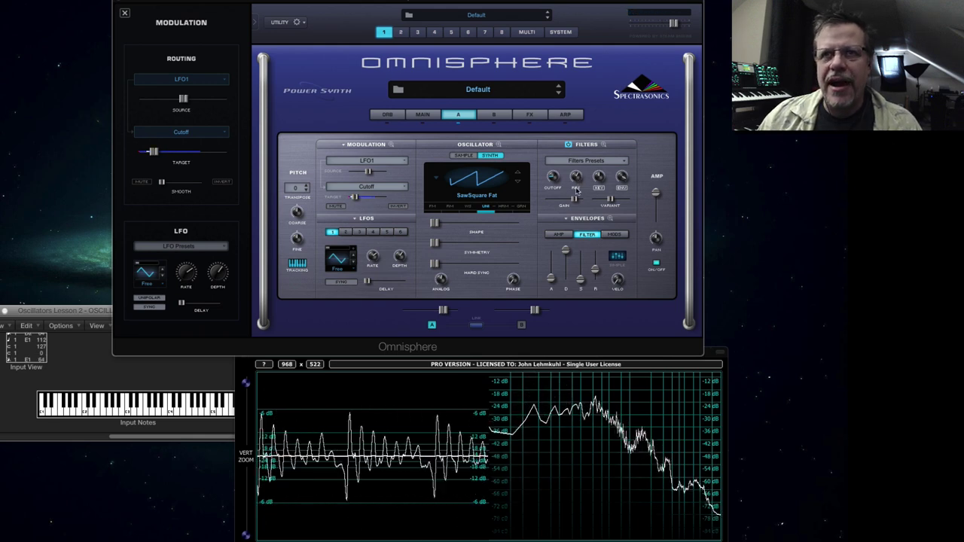
Switch layer A's oscillator to Sine, nudge the A/B mix, raise Symmetry and Shape, add slight hard sync.
left_click(474, 185)
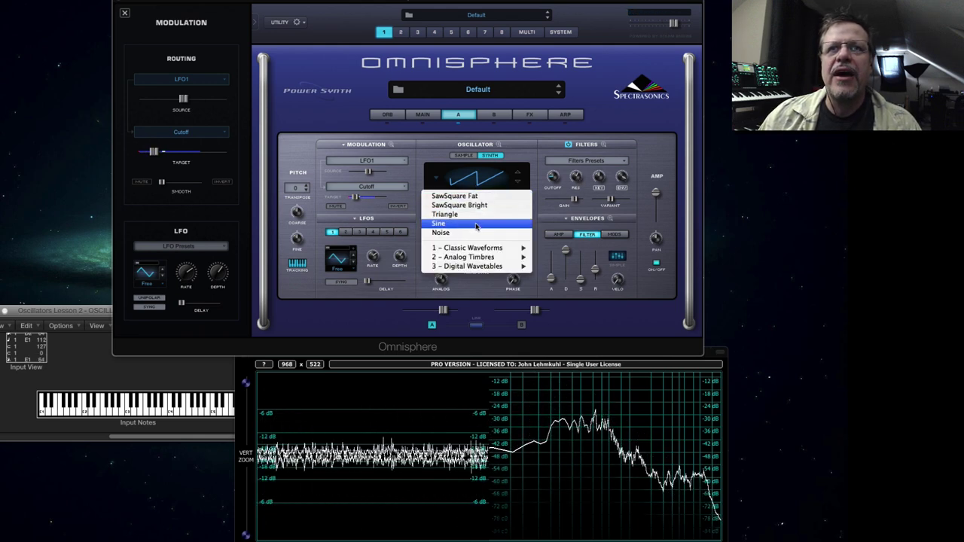
left_click(470, 223)
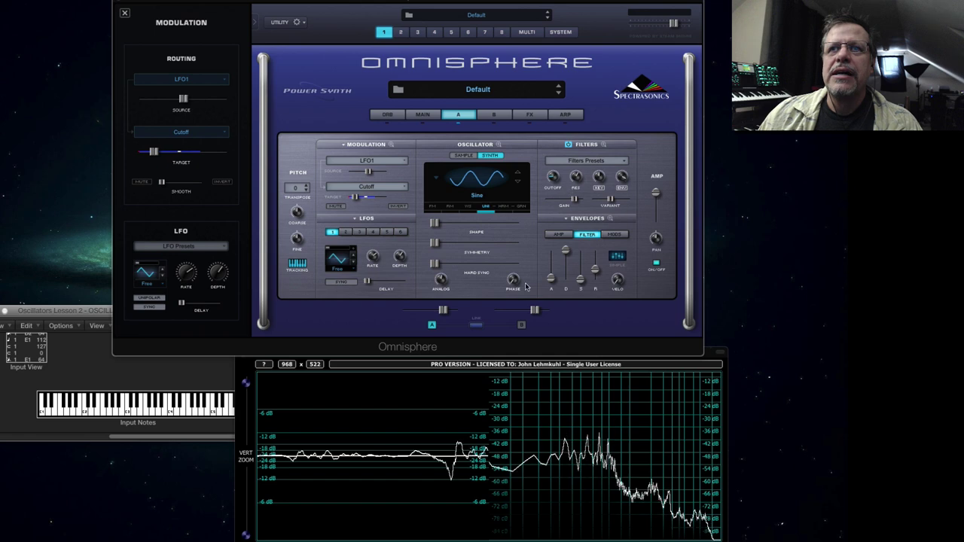
left_click_drag(445, 313, 440, 313)
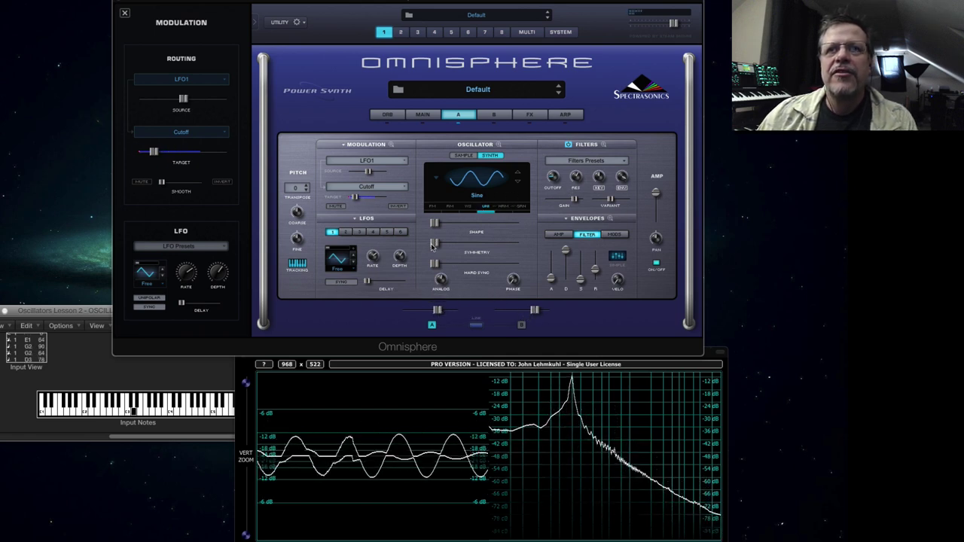
left_click_drag(435, 244, 508, 233)
left_click_drag(437, 265, 435, 265)
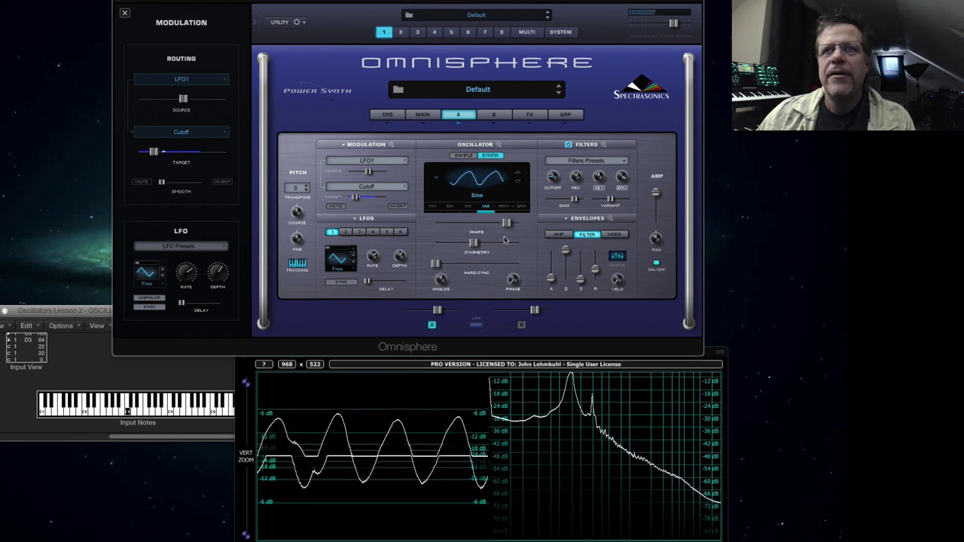
left_click(529, 115)
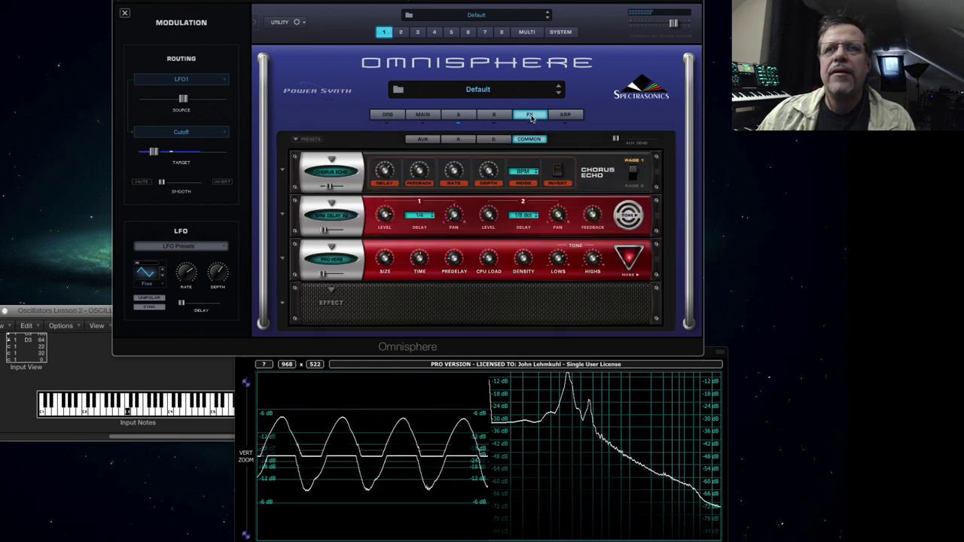
Set layer A's amp envelope attack to 0.21 sec and lengthen the filter envelope's release.
left_click(459, 115)
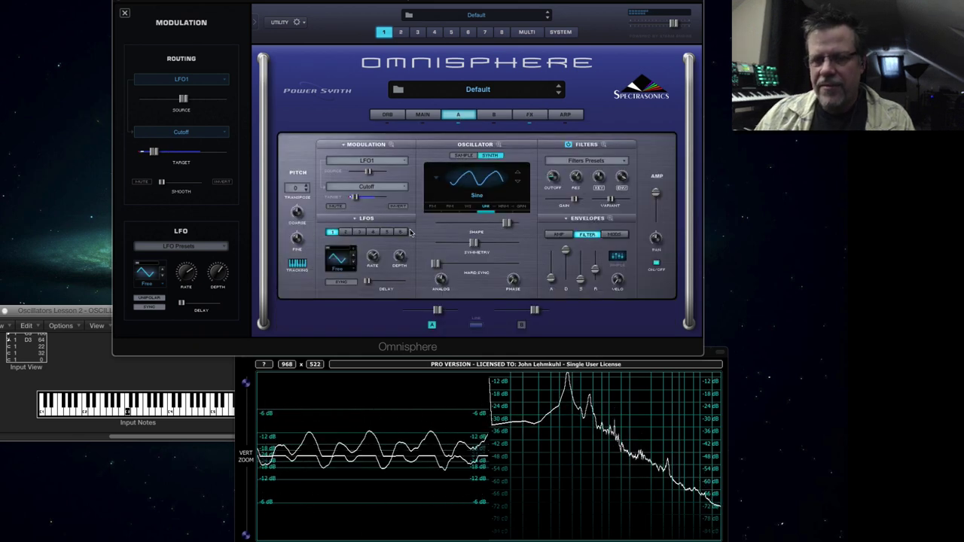
left_click(558, 234)
left_click_drag(551, 274, 599, 267)
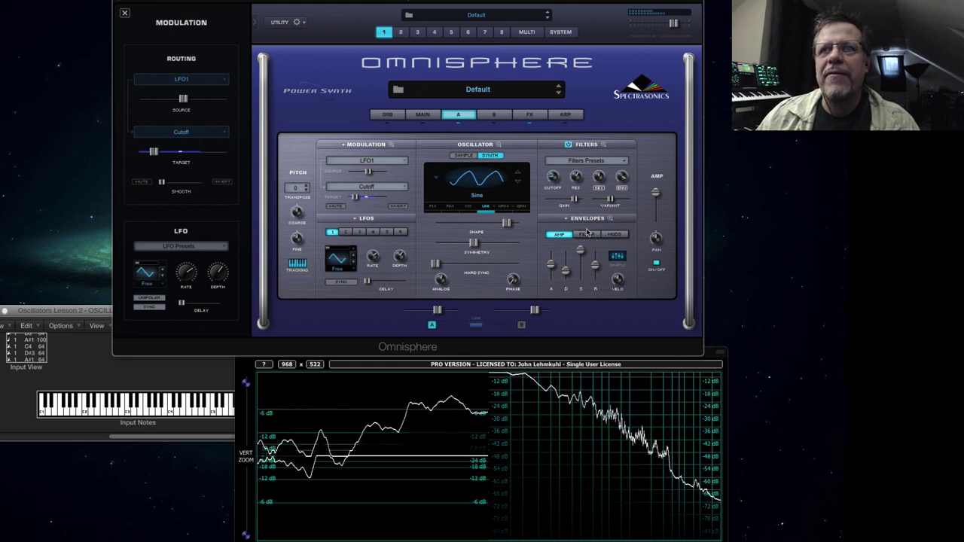
left_click(592, 236)
left_click_drag(597, 273, 596, 222)
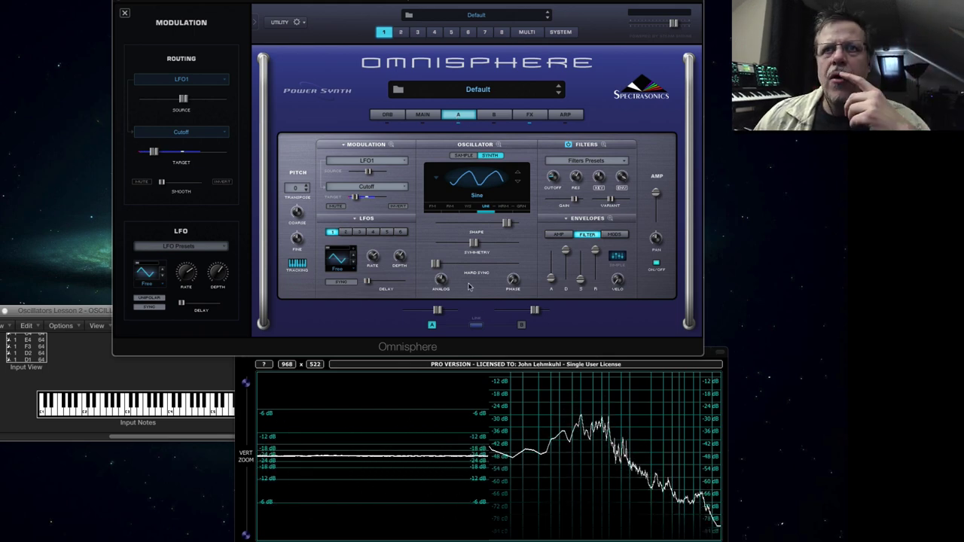
Reset the whole patch to defaults with UTILITY > Initialize Patch.
left_click(280, 24)
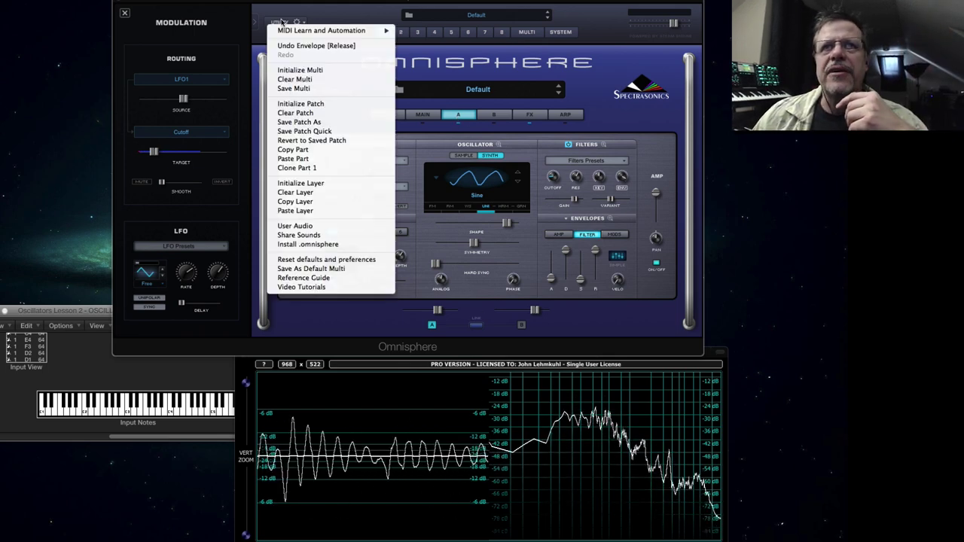
left_click(309, 105)
left_click(440, 134)
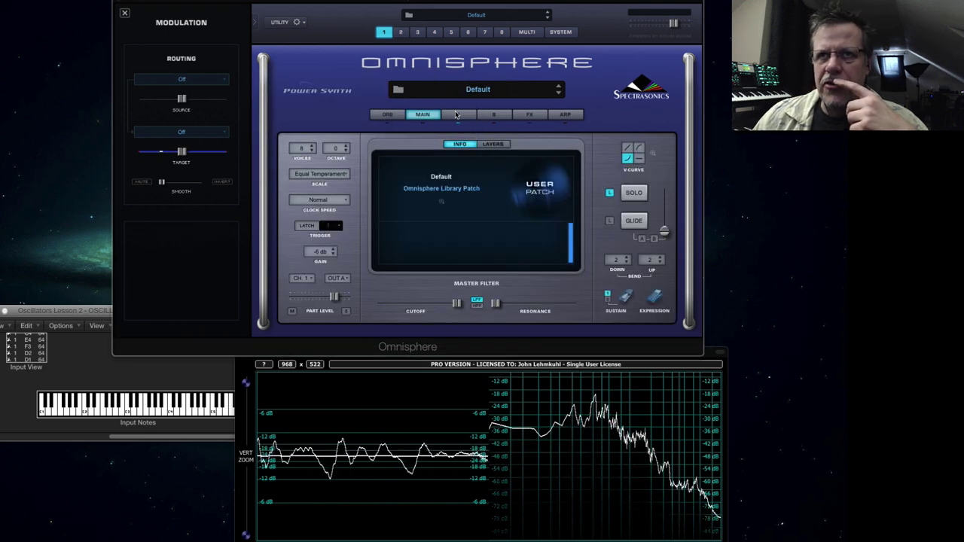
Open layer A's enlarged amp envelope editor, toggling SYNC on and back off.
left_click(457, 115)
left_click(558, 234)
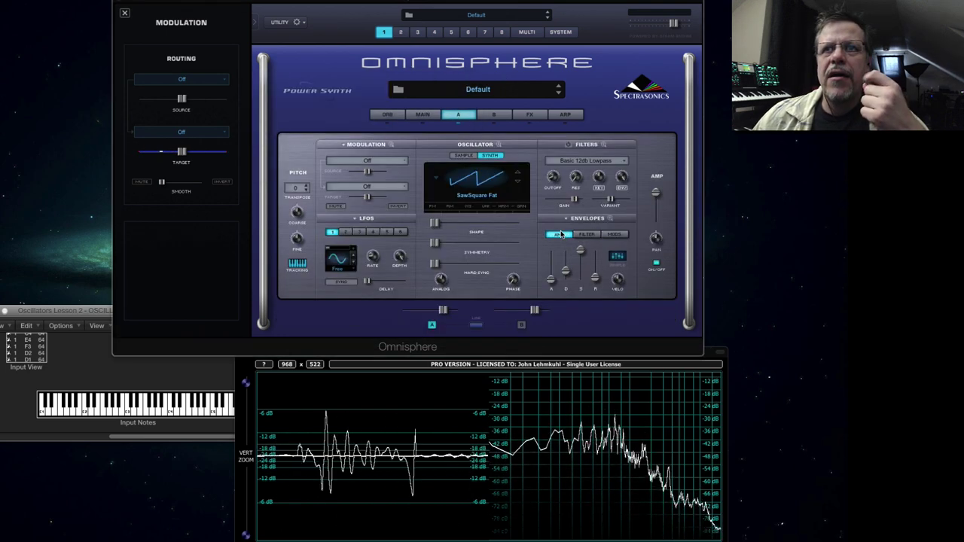
left_click(610, 218)
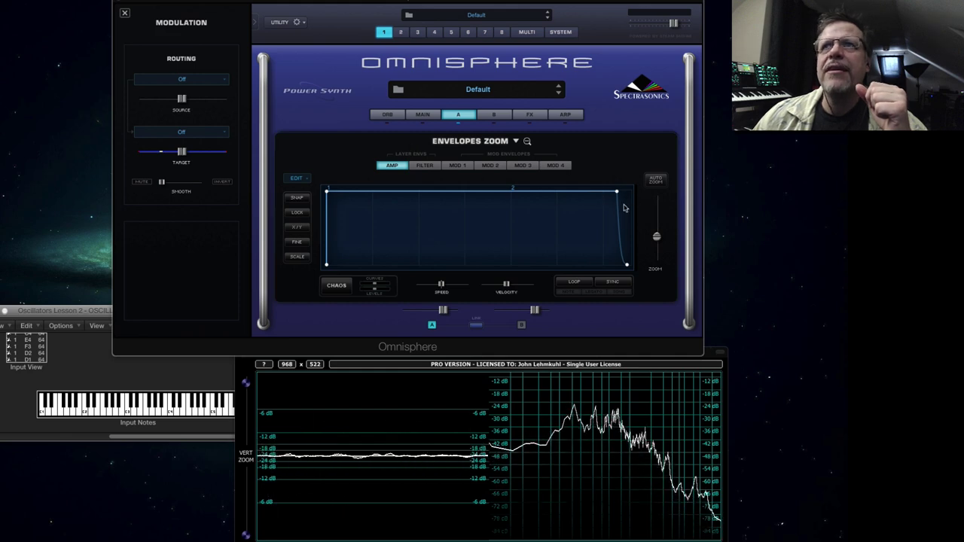
left_click(616, 282)
left_click(614, 282)
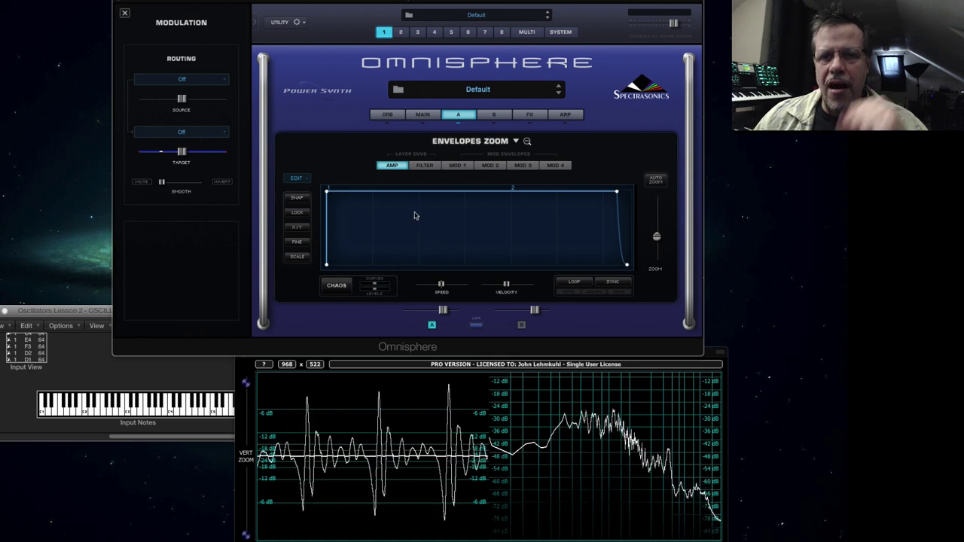
left_click(457, 116)
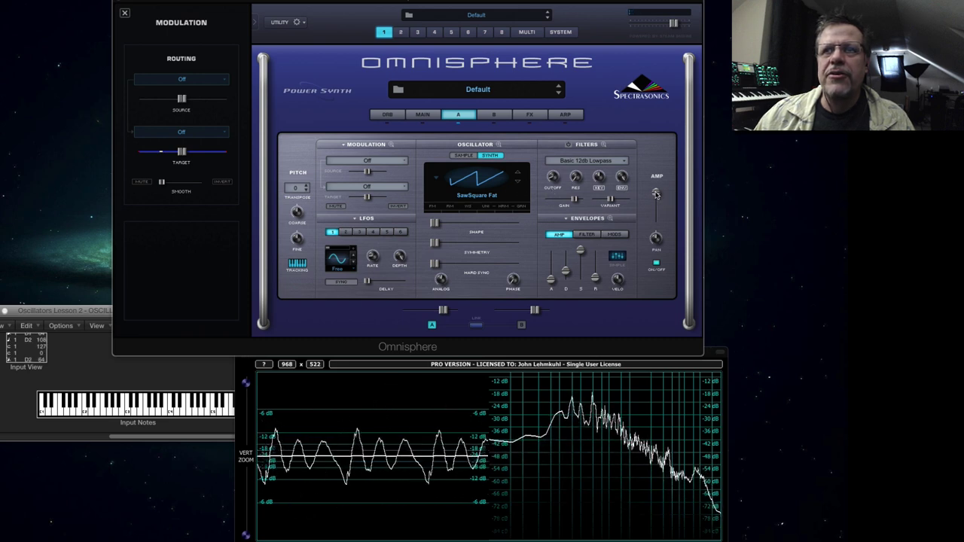
Lower layer A's amp level and set LFO 1 to tempo sync in Legato mode.
left_click_drag(656, 194, 656, 221)
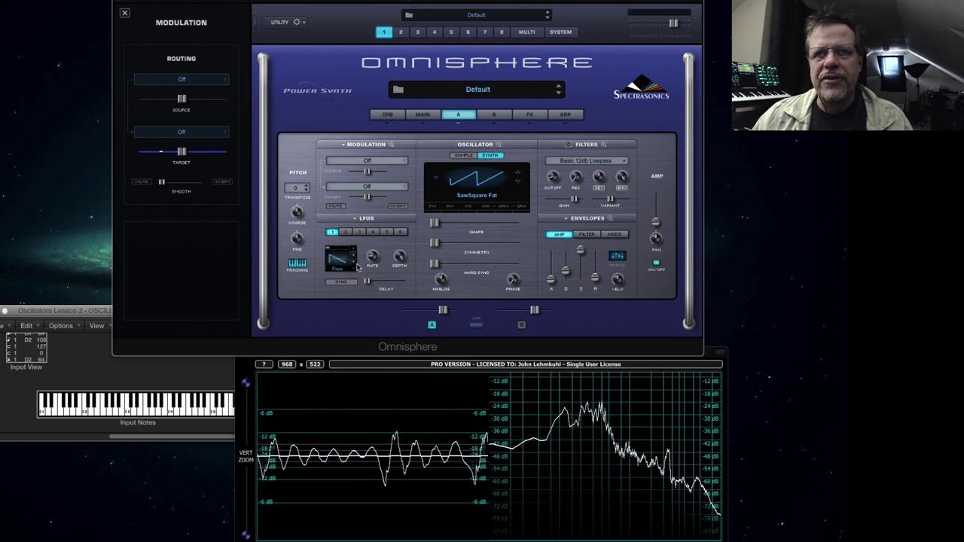
left_click(341, 282)
left_click(340, 271)
left_click(343, 285)
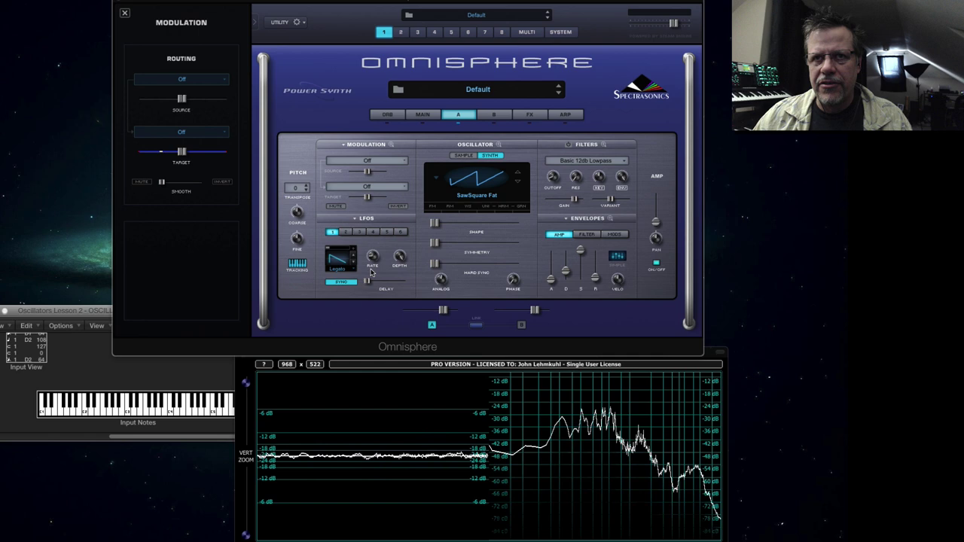
left_click(374, 260)
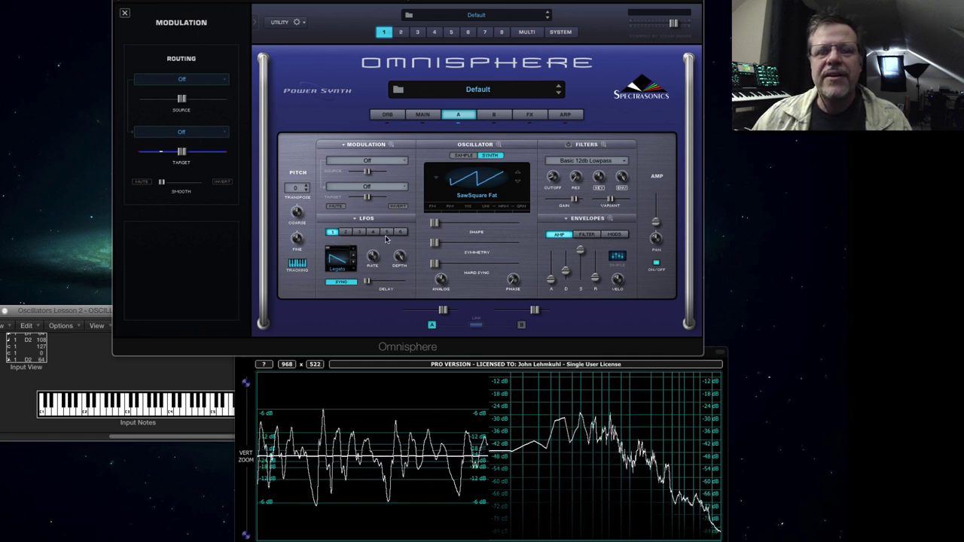
Modulate layer A's amp level at full depth, switching the source from LFO1 to Mod Envelope4.
right_click(654, 221)
mouse_move(668, 233)
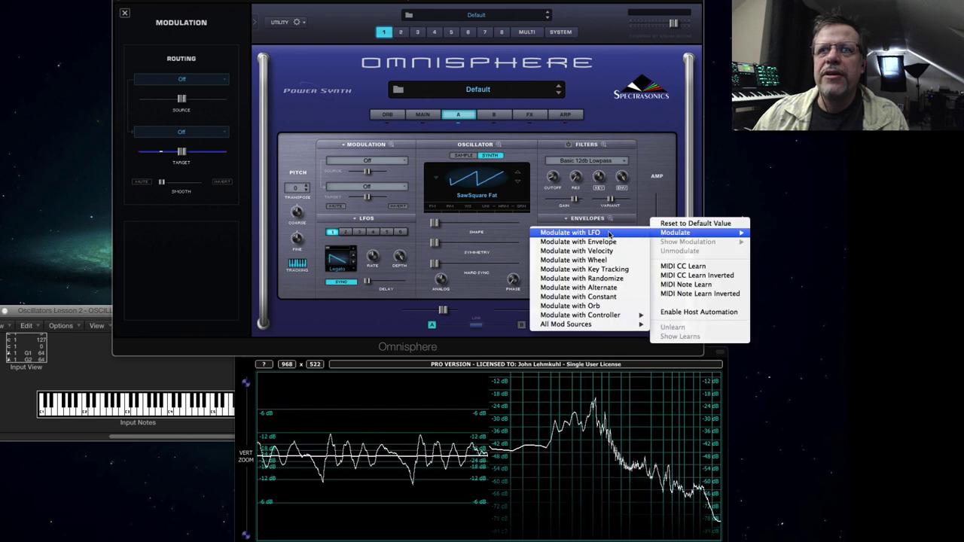
left_click(570, 232)
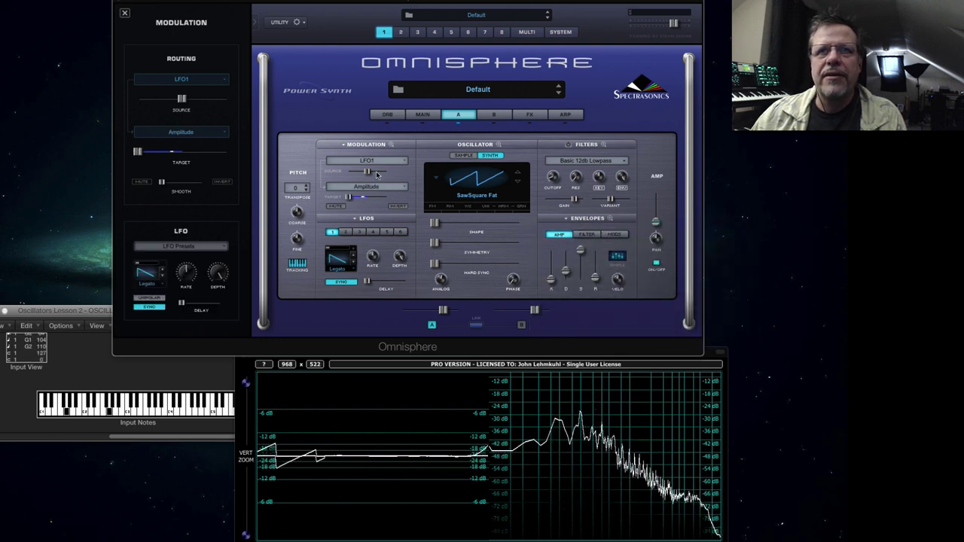
left_click_drag(367, 172, 420, 175)
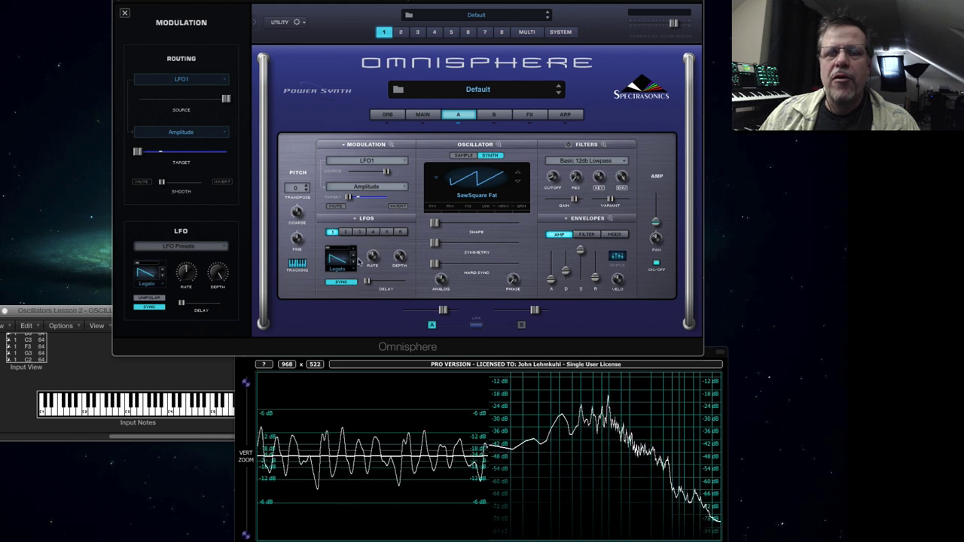
left_click(371, 162)
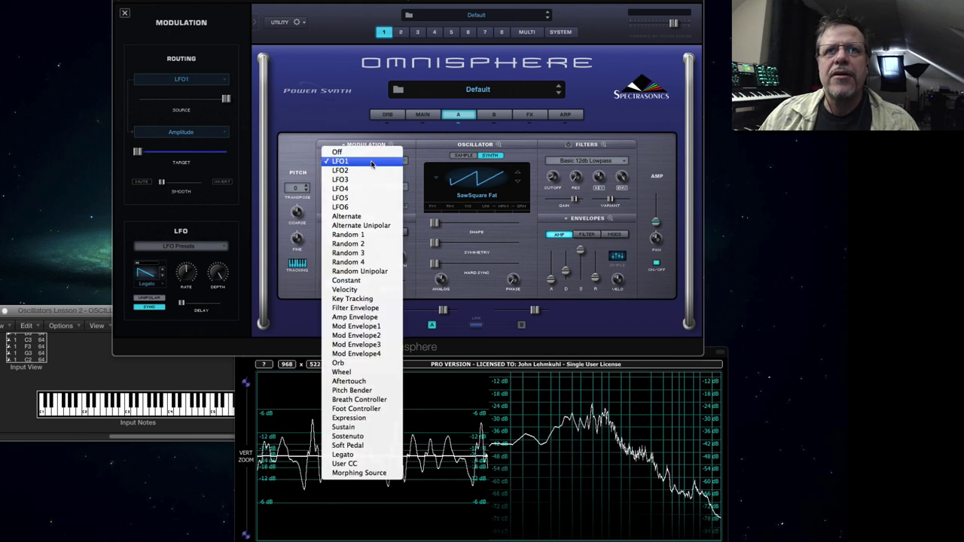
left_click(366, 354)
Open the enlarged envelope editor on MOD 4 and pin it with the P button.
left_click(611, 220)
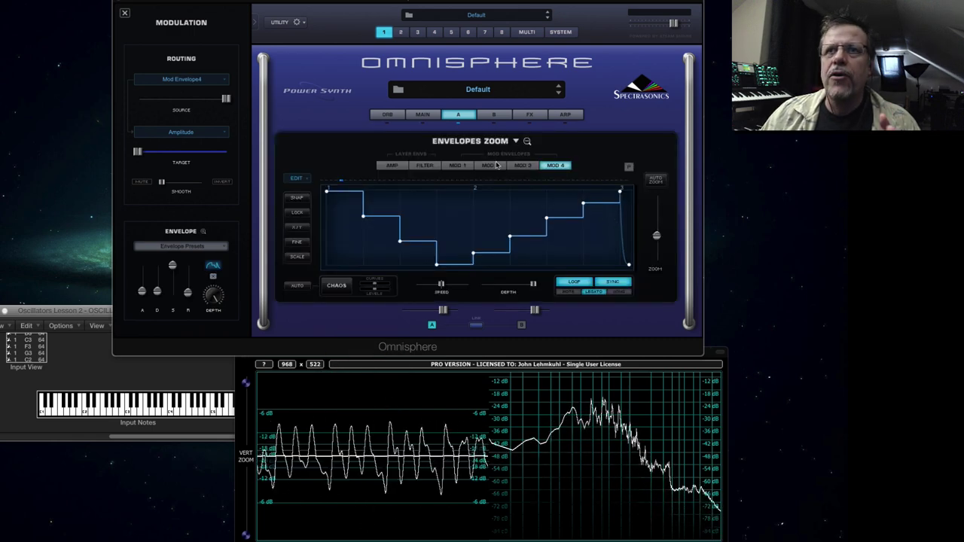
left_click(462, 169)
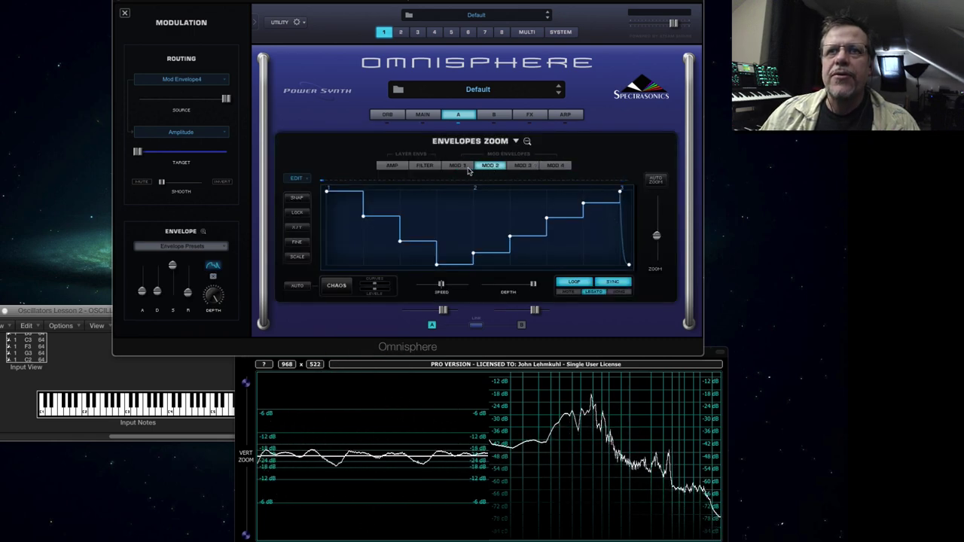
left_click(567, 167)
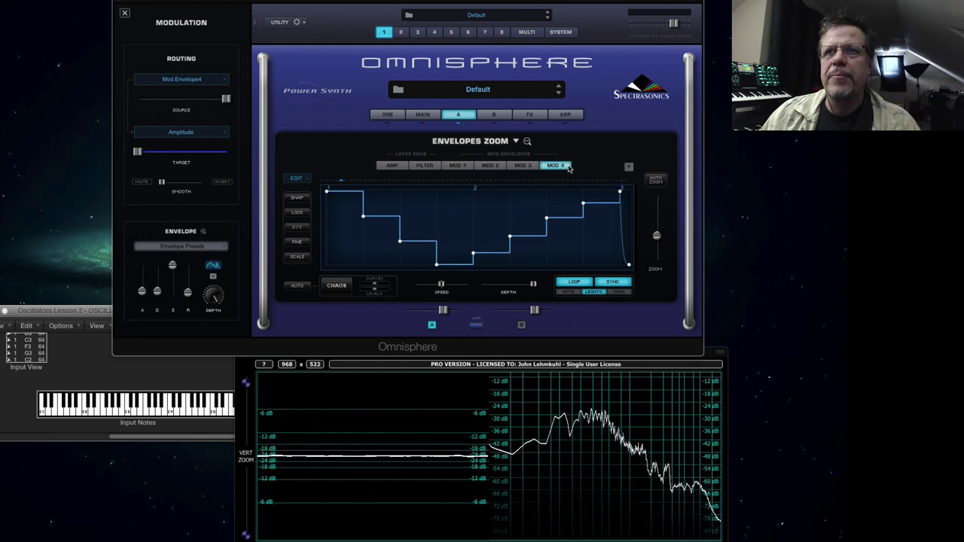
left_click(629, 167)
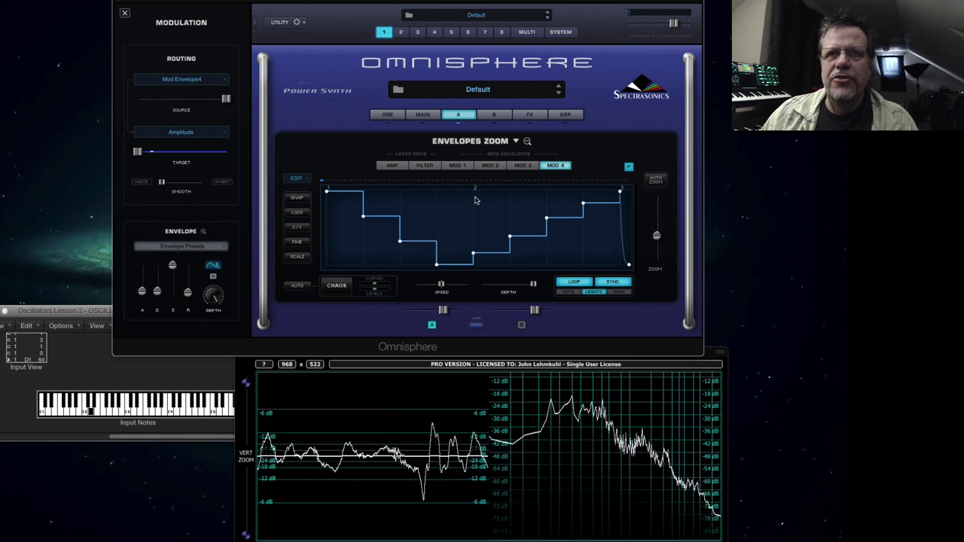
Load the Simple Envelopes > Just One Spike preset into MOD 4.
left_click(516, 142)
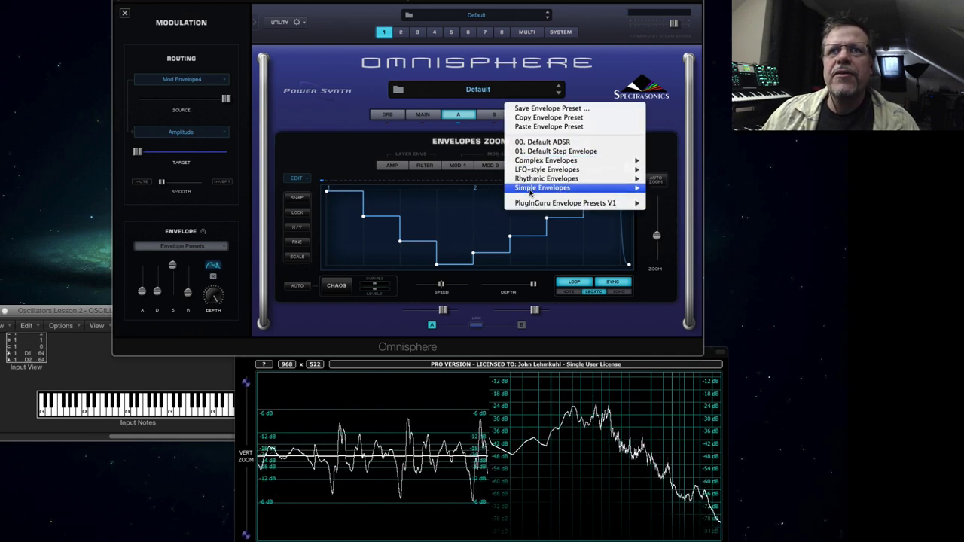
mouse_move(531, 192)
left_click(690, 193)
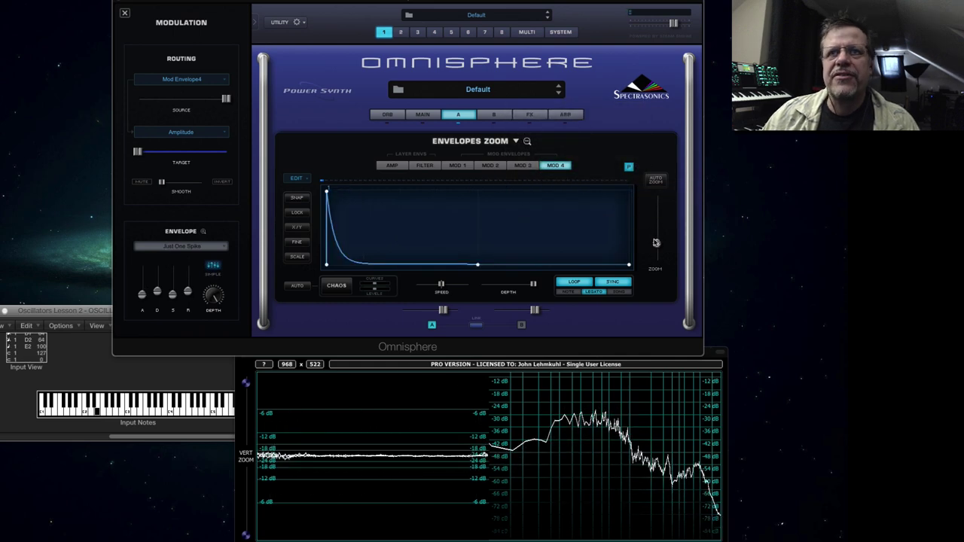
With LOCK on, move the middle point later, then enable SNAP and select the end point.
left_click_drag(656, 243, 656, 232)
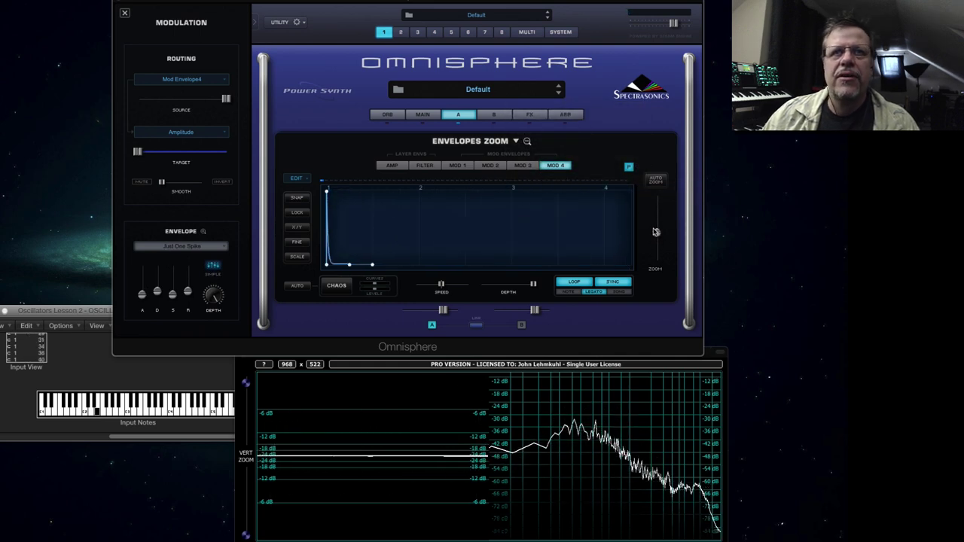
left_click(303, 217)
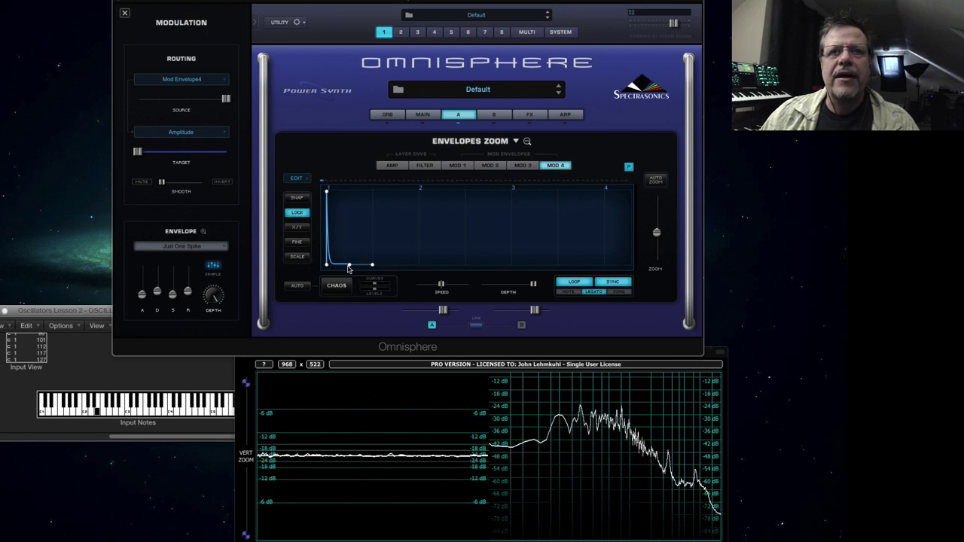
left_click_drag(350, 265, 371, 278)
left_click_drag(659, 234, 663, 232)
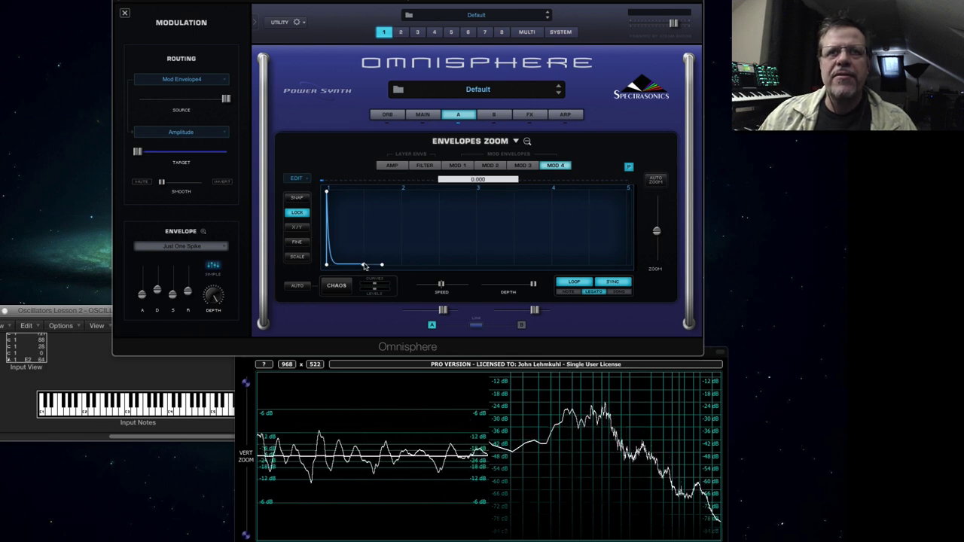
left_click(297, 198)
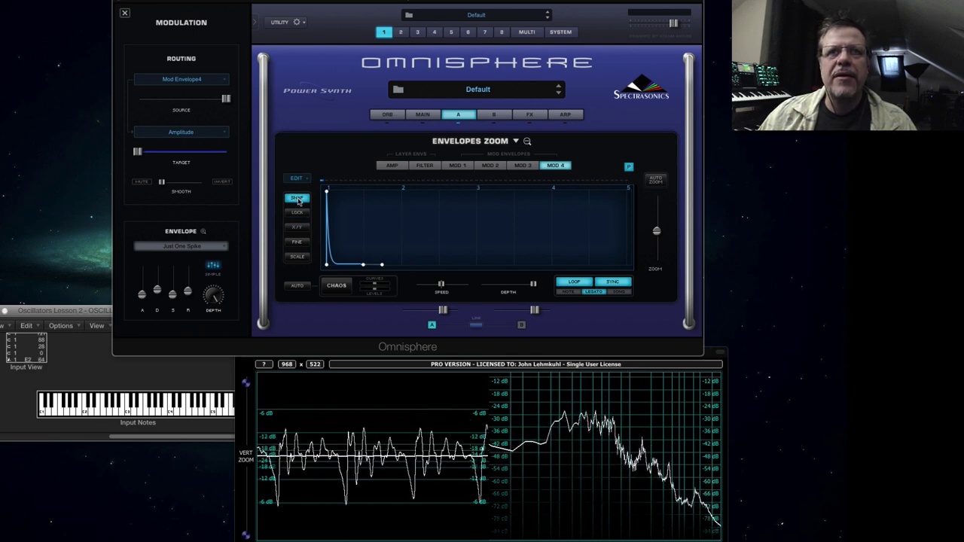
left_click(363, 265)
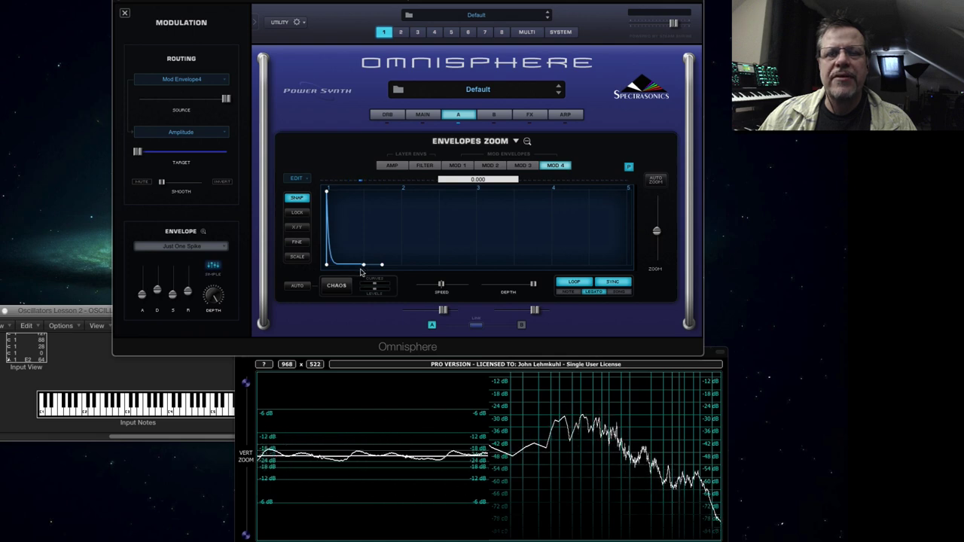
Bend MOD 4's spike decay into a smooth, gradual exponential curve.
left_click_drag(337, 264, 362, 225)
left_click_drag(652, 226, 655, 241)
left_click(458, 116)
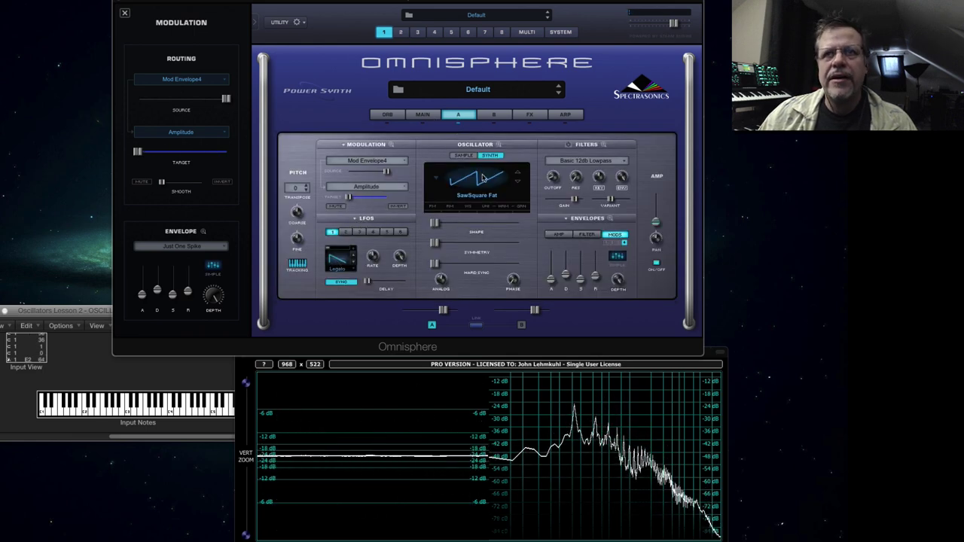
left_click(612, 220)
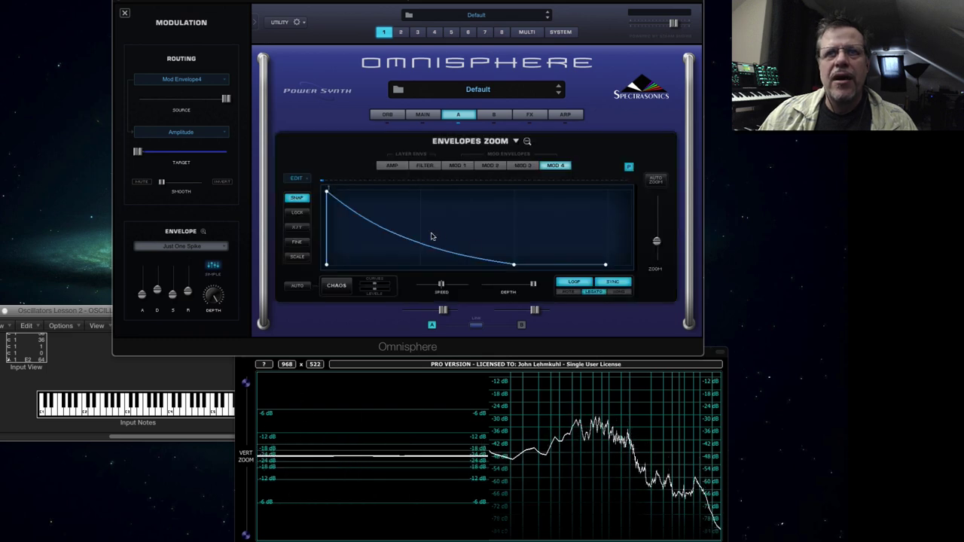
mouse_move(401, 237)
left_mouse_down()
mouse_move(413, 217)
mouse_move(407, 251)
mouse_move(415, 240)
left_mouse_up()
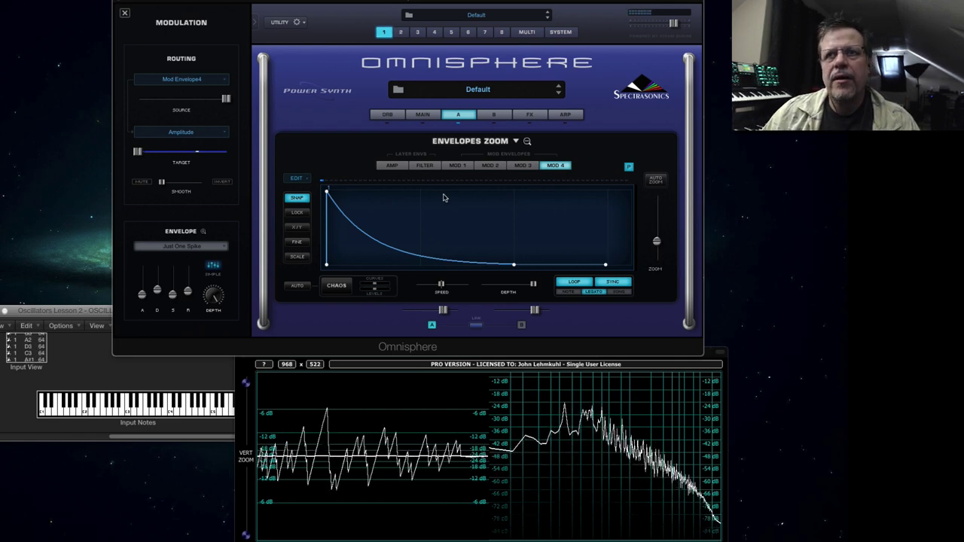
Repeat the spike with EDIT > Repeat and round the second decay into a convex curve.
scroll(444, 226, "down", 5)
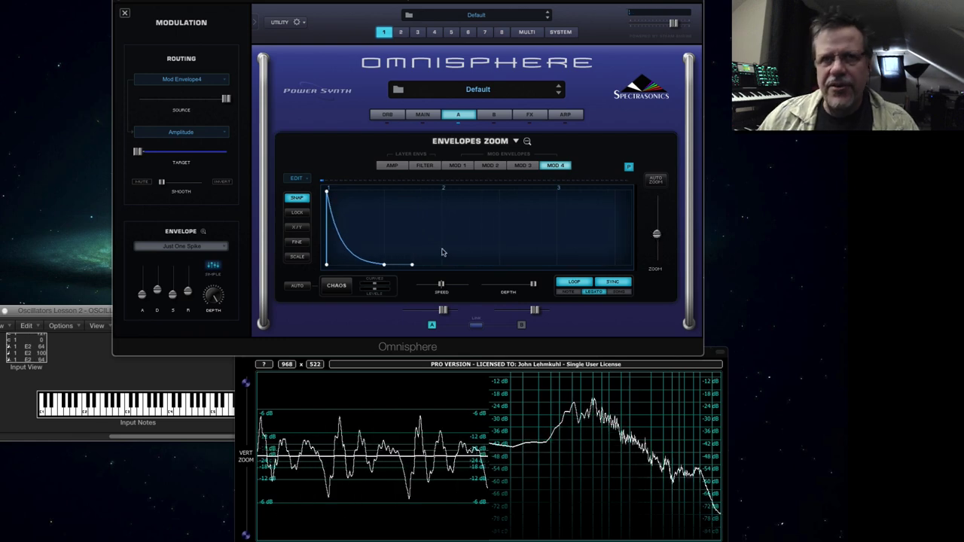
left_click(297, 178)
left_click(301, 181)
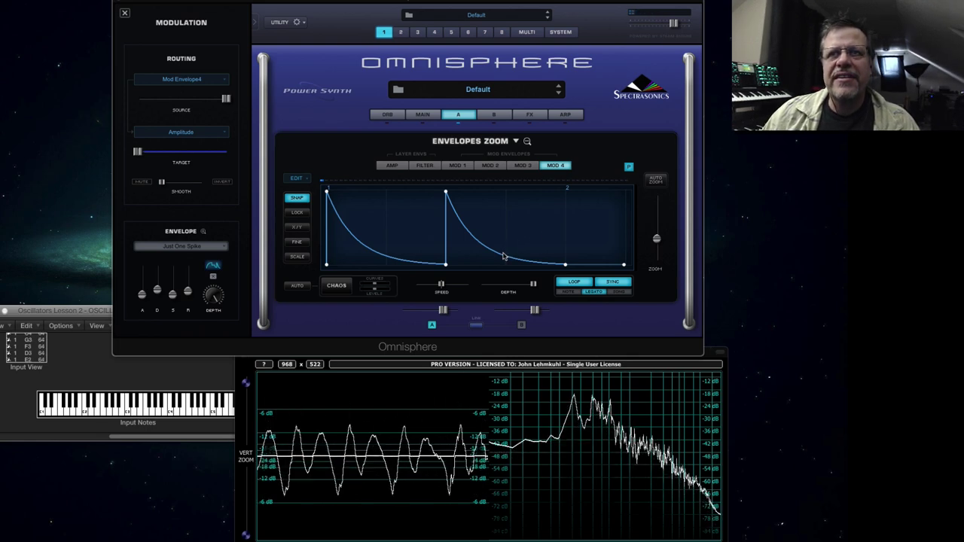
left_click_drag(505, 254, 510, 233)
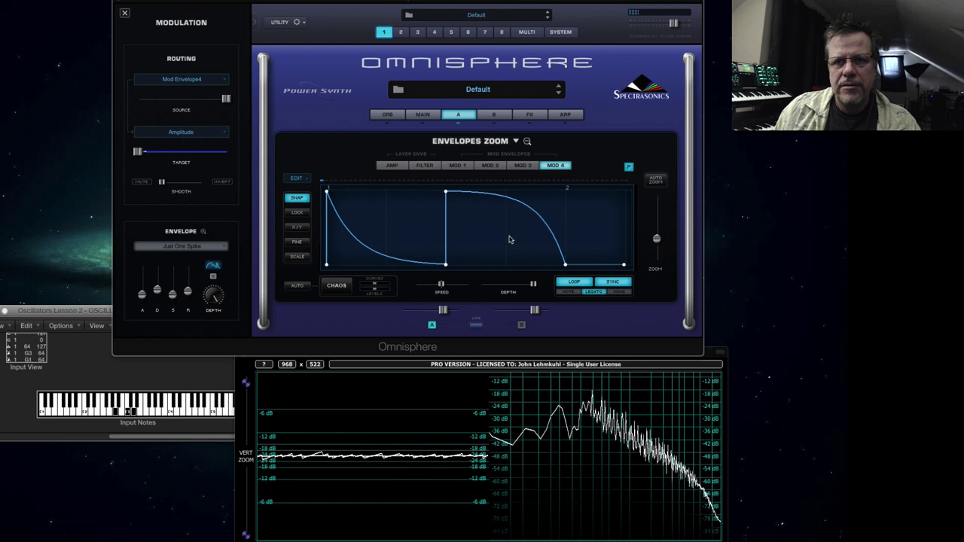
Repeat the pattern across the graph and turn the last segment into Four Pulses.
left_click(298, 179)
left_click(299, 178)
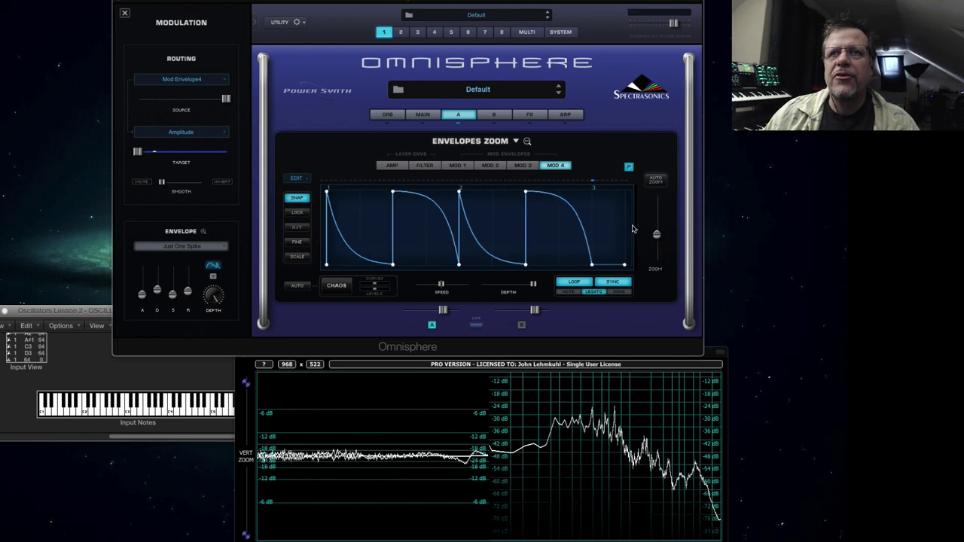
right_click(567, 207)
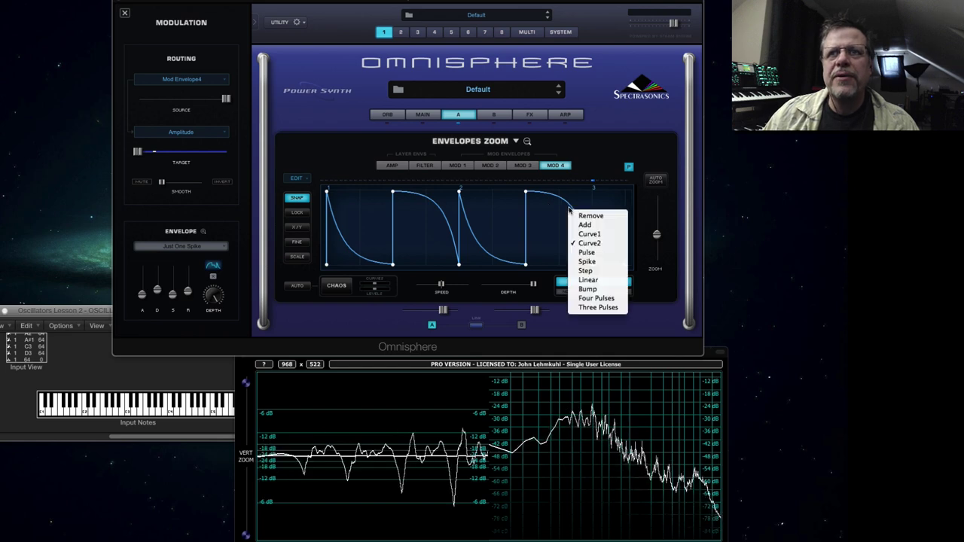
left_click(597, 299)
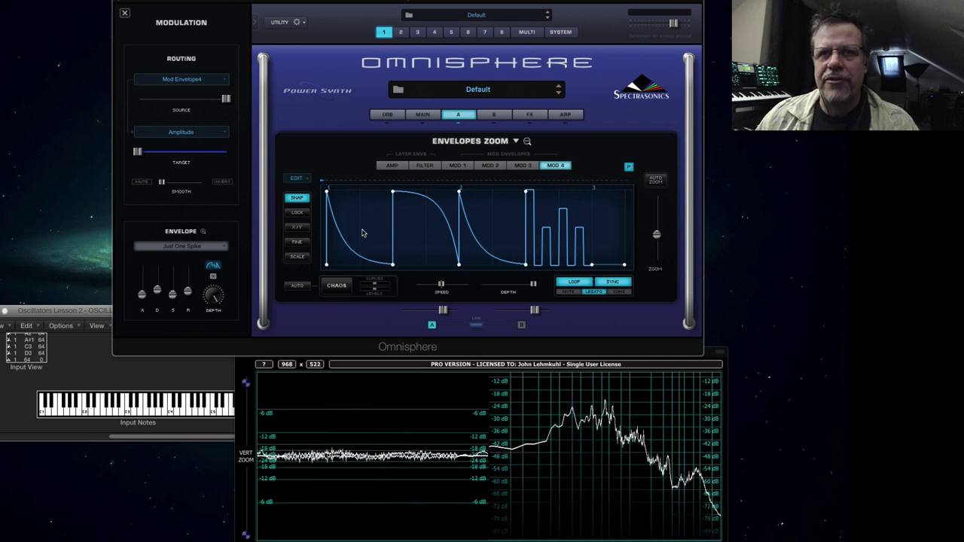
Leave Omnisphere's zoom page, then expand BreakTweaker's Kick row and reshape its LFO waveform.
left_click(528, 141)
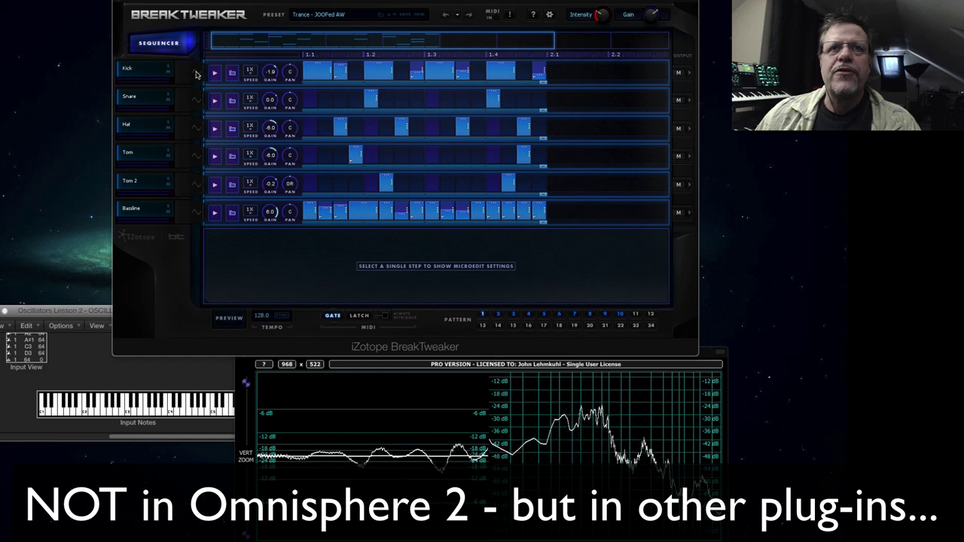
left_click(196, 73)
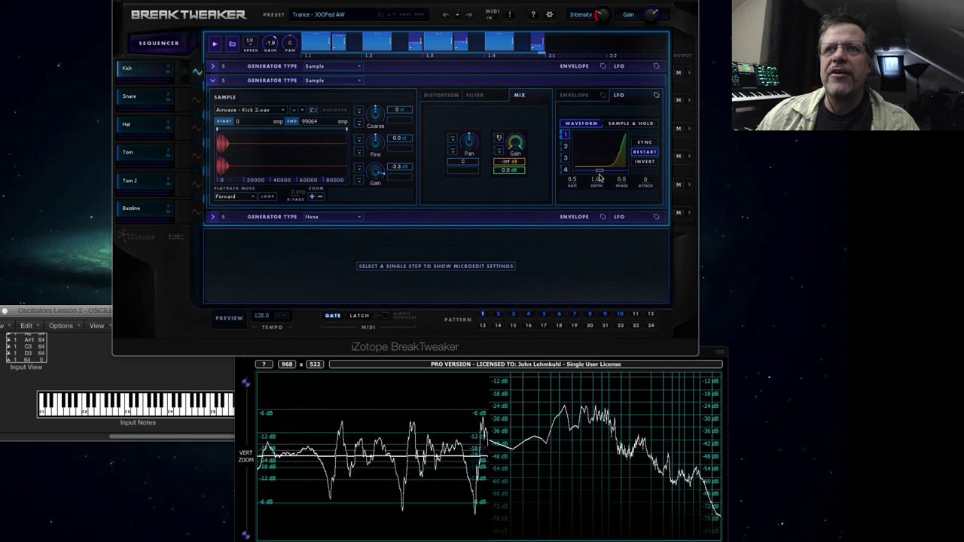
left_click_drag(600, 178, 612, 178)
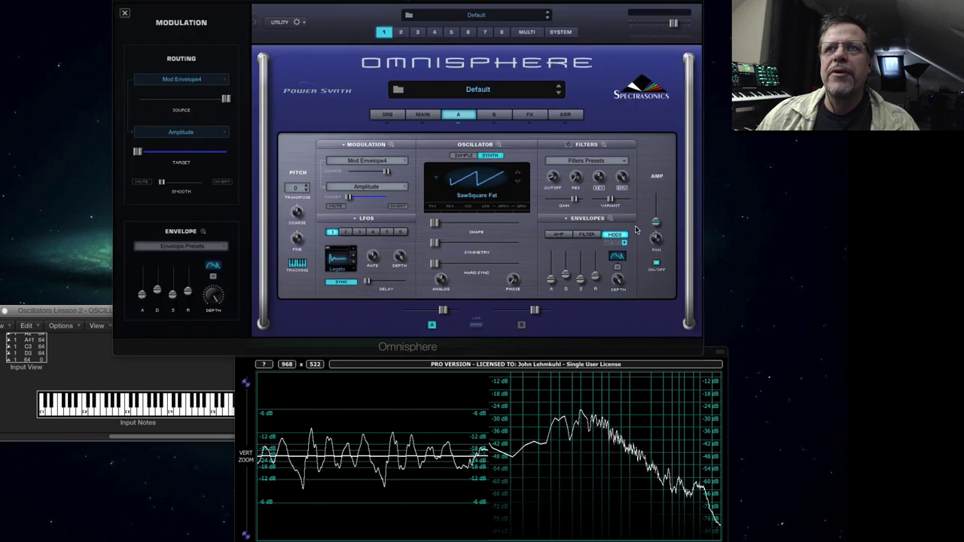
left_click(609, 218)
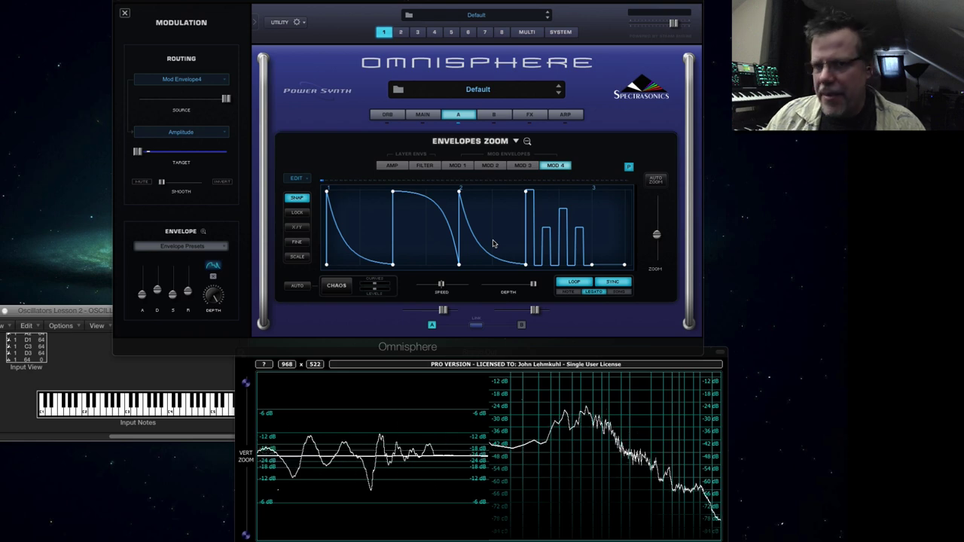
left_click(482, 138)
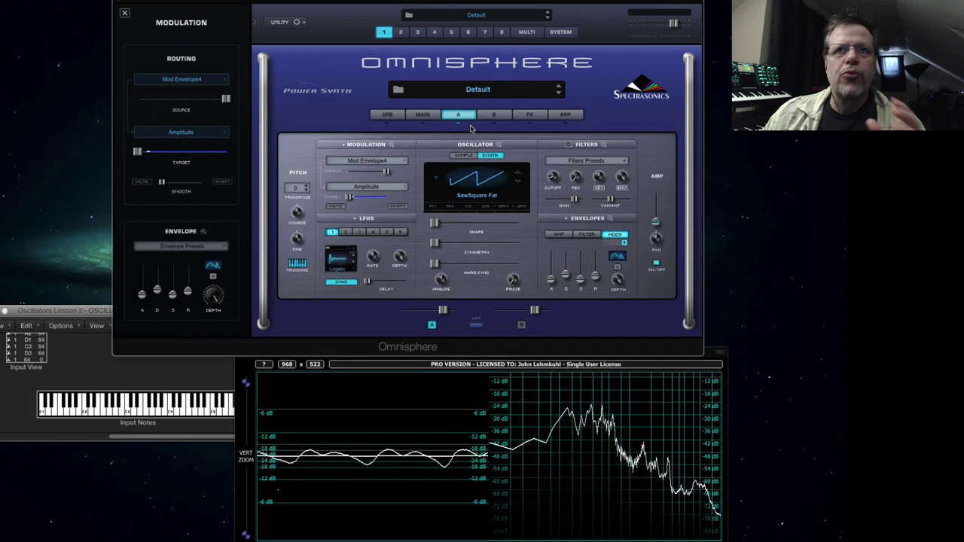
left_click(609, 218)
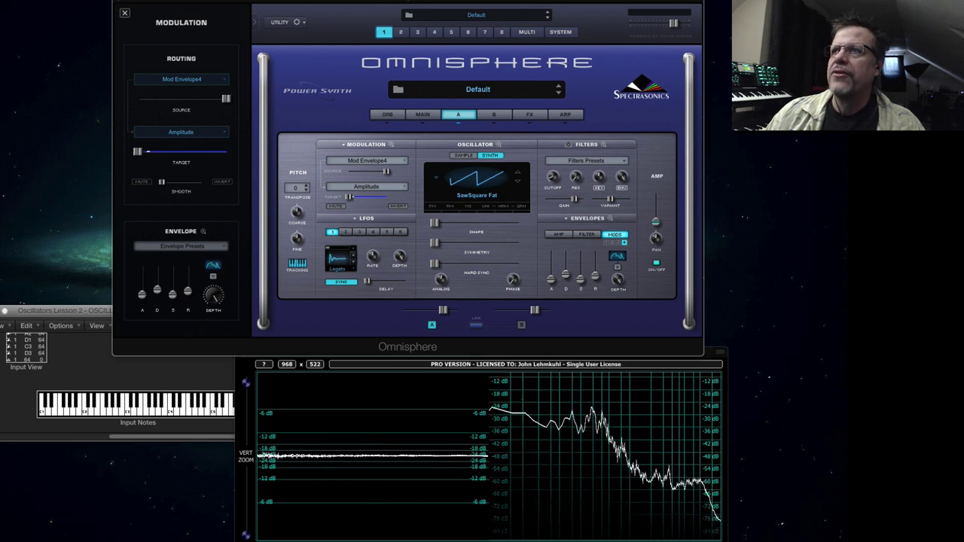
Bring up Serum and slow LFO 1 from 73.4 Hz to 1.5 Hz in envelope mode.
key("Down")
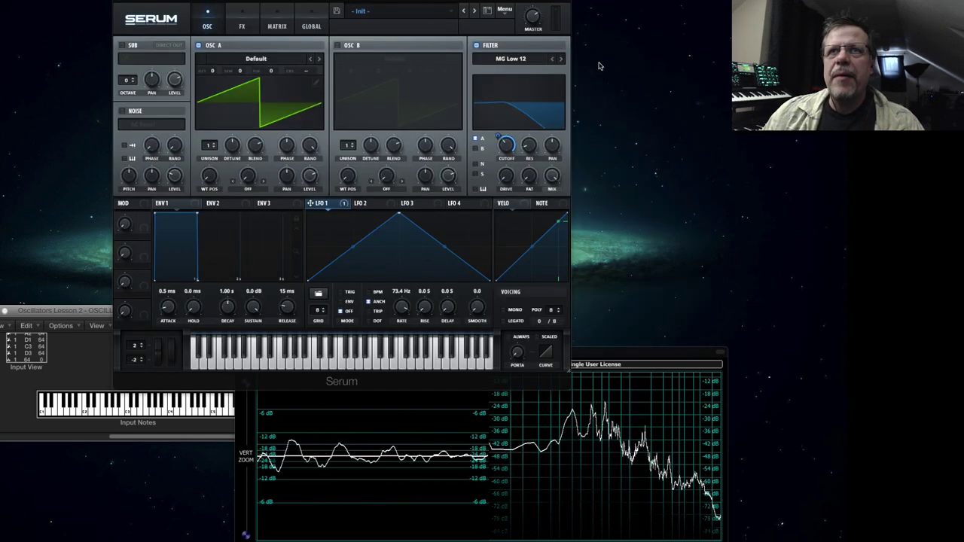
left_click_drag(448, 37, 445, 28)
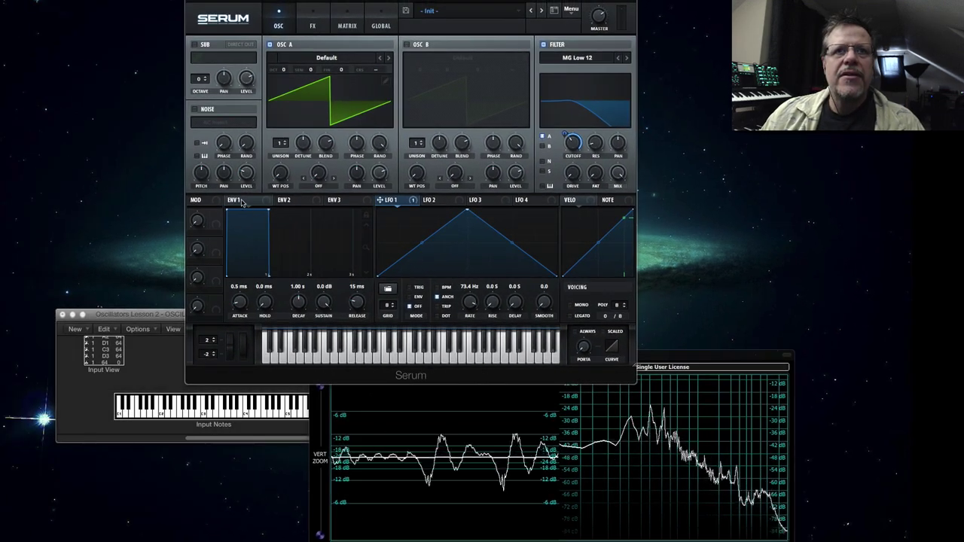
left_click(165, 194)
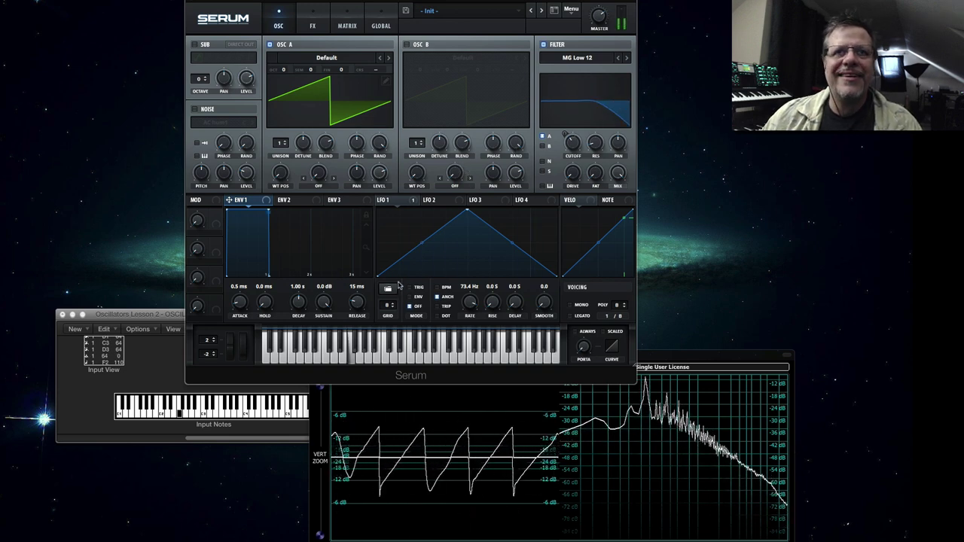
left_click_drag(470, 304, 464, 364)
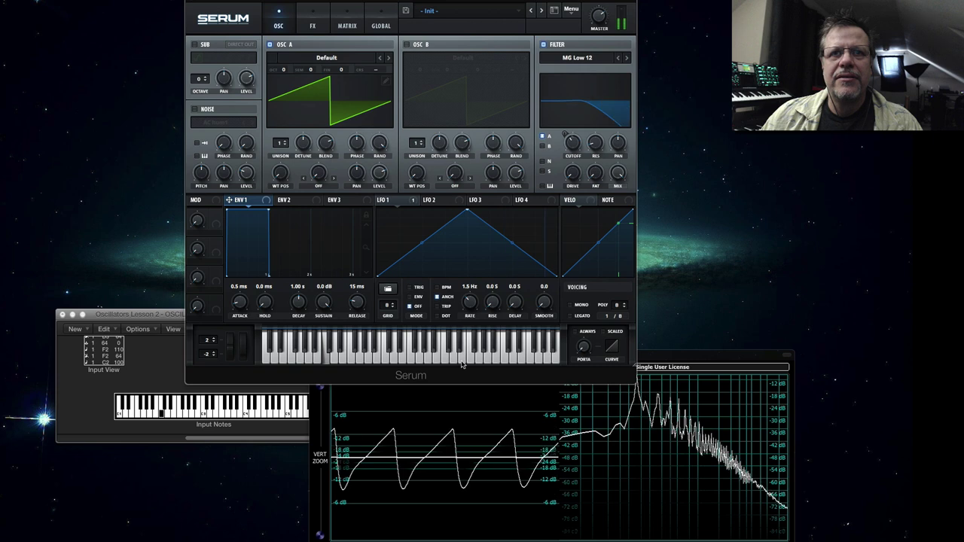
left_click(411, 298)
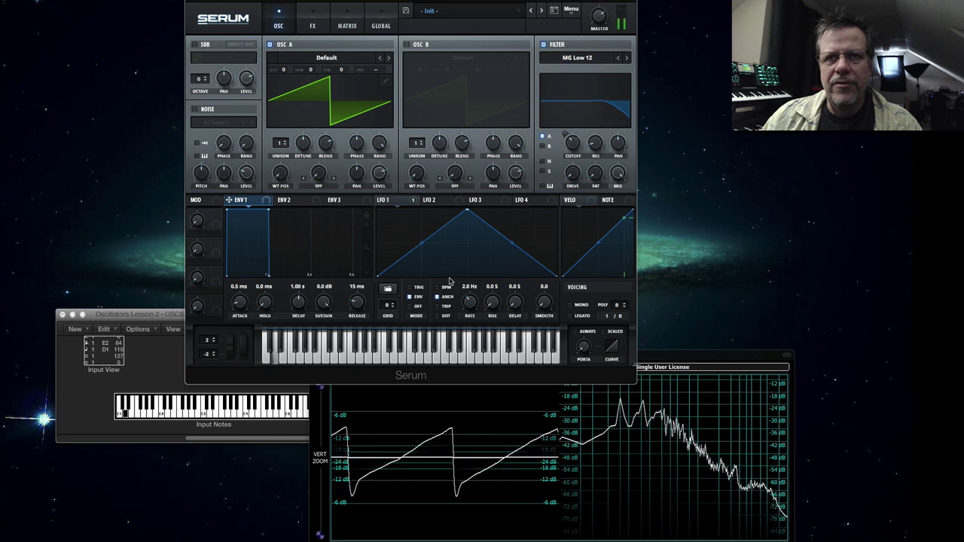
Reshape LFO 1 into a rounded rise, tall peak, dip and smaller second peak, tempo-synced.
left_click_drag(422, 245, 400, 216)
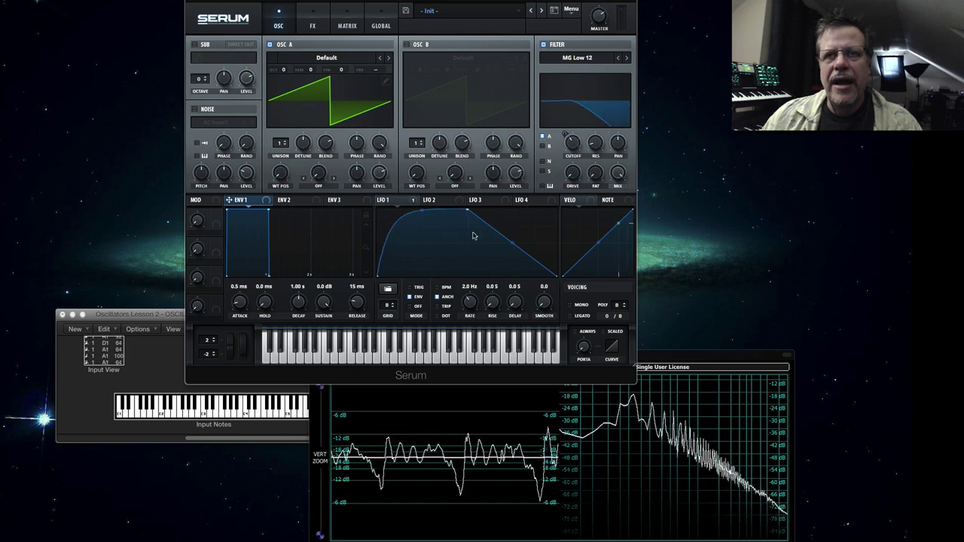
double_click(391, 234)
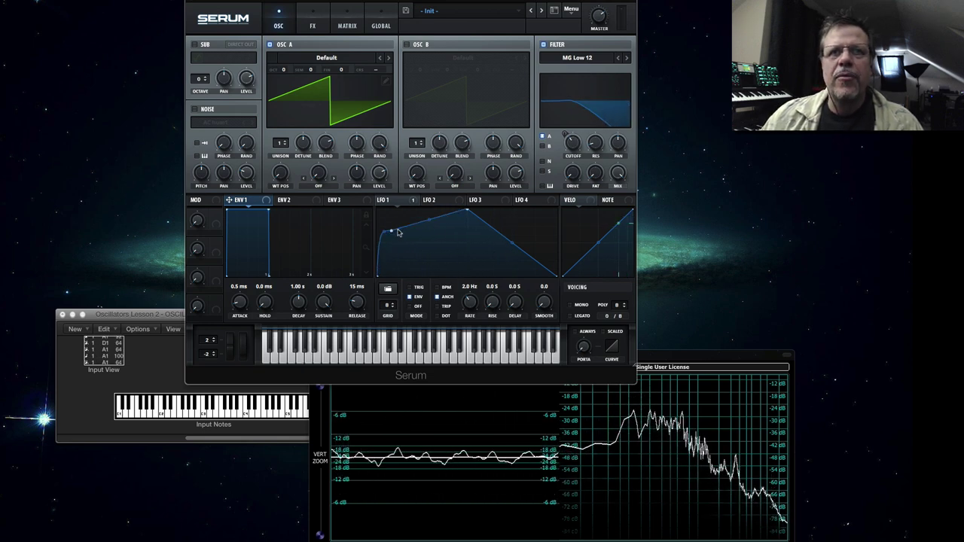
double_click(443, 218)
left_click_drag(394, 243, 443, 283)
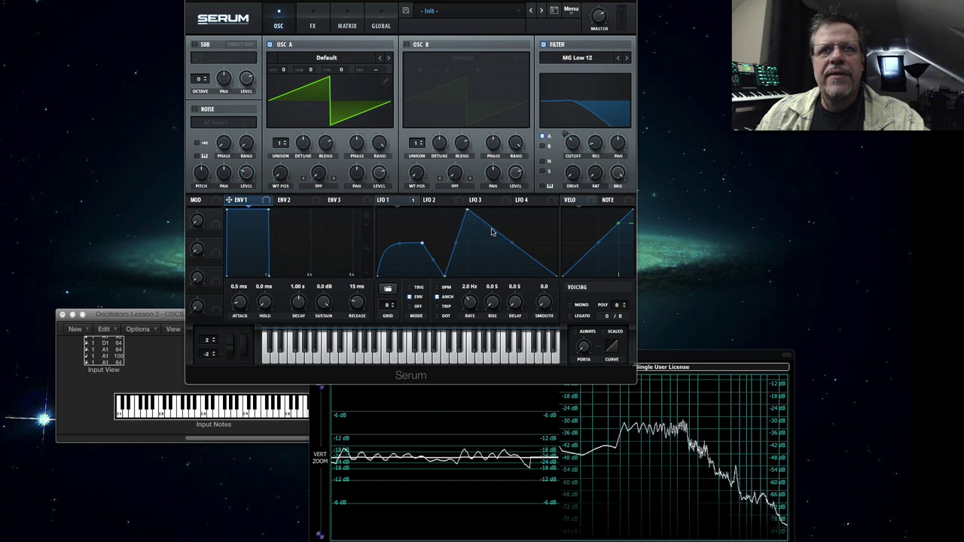
double_click(523, 252)
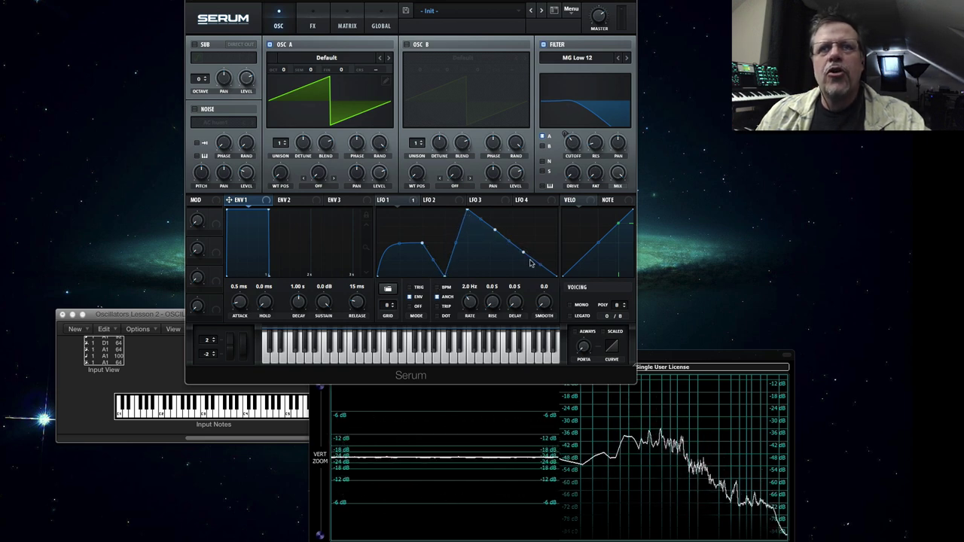
left_click_drag(495, 231, 490, 312)
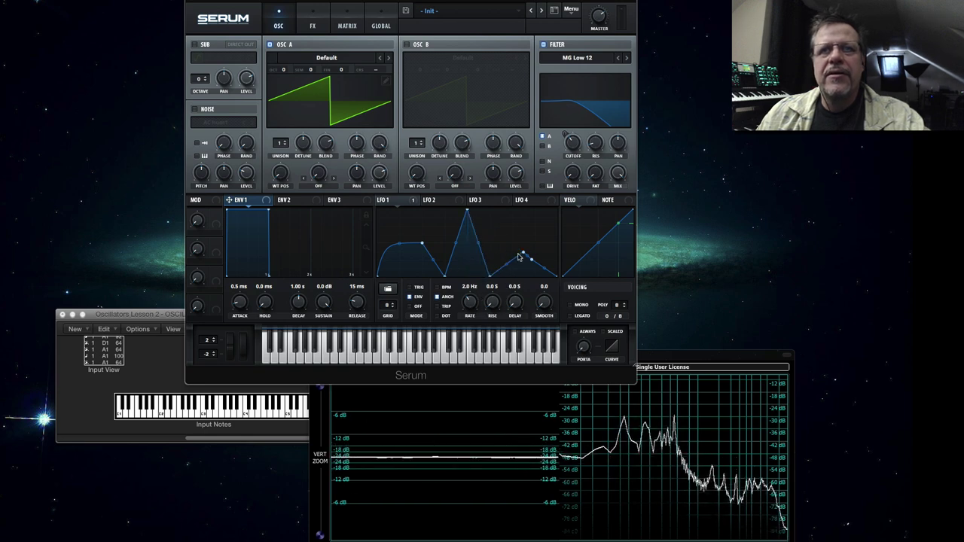
left_click_drag(521, 254, 515, 241)
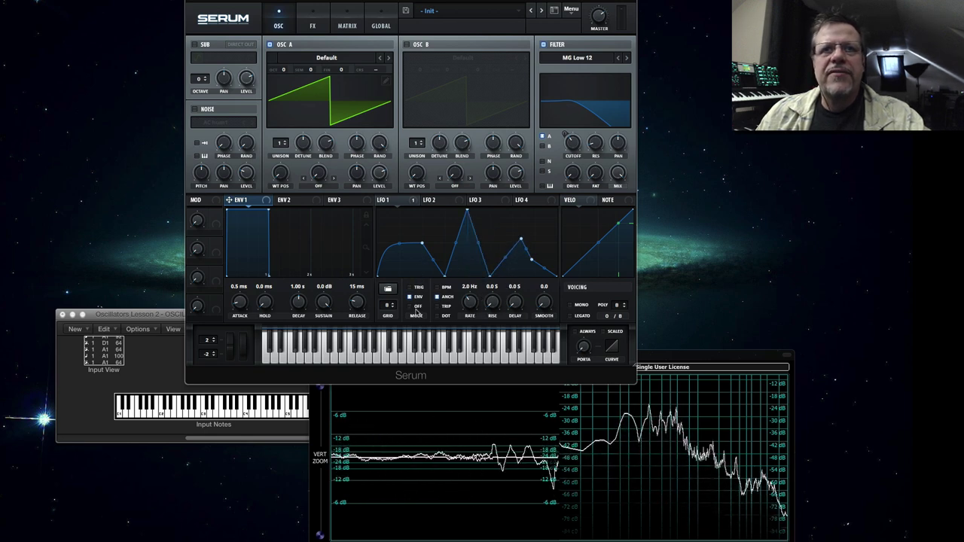
left_click(437, 288)
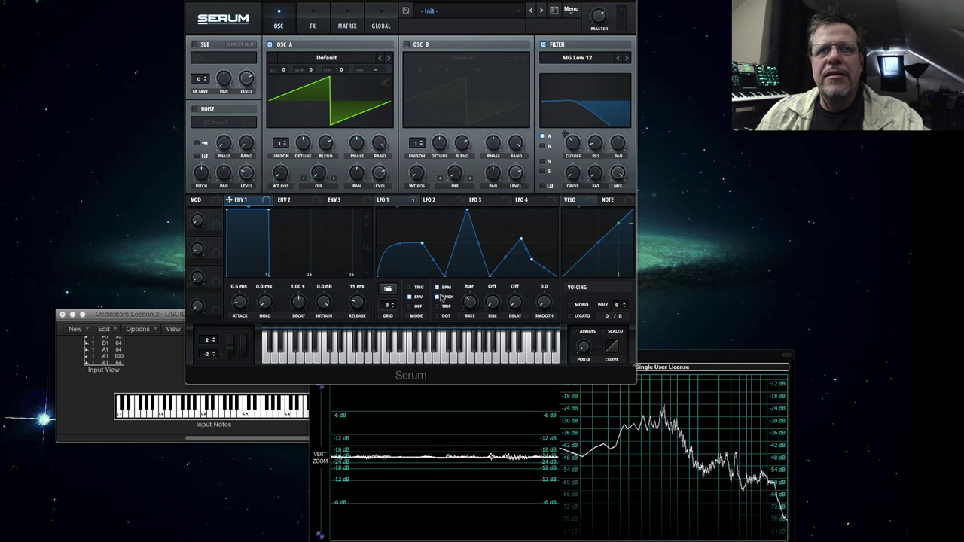
left_click(411, 297)
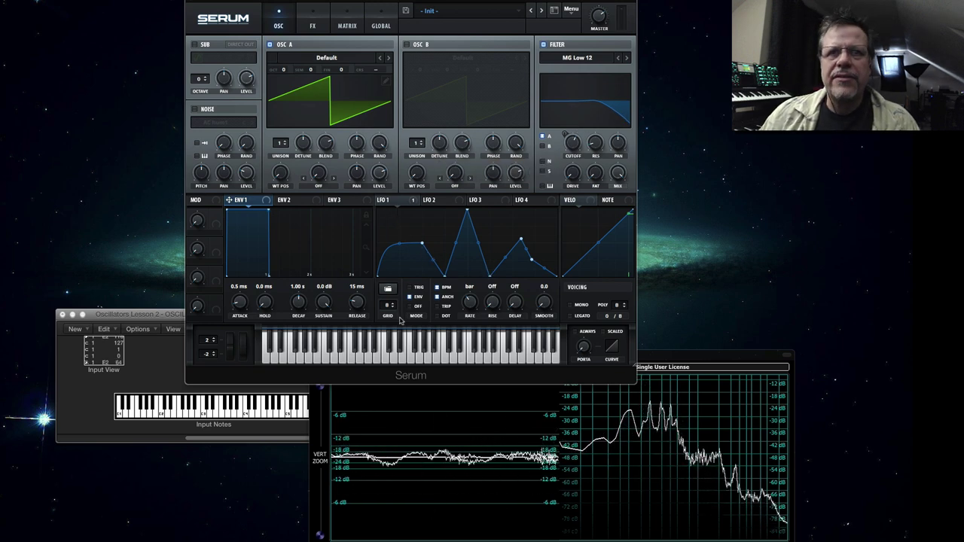
Load a saved shape from the User library into Serum's LFO 1.
left_click(386, 291)
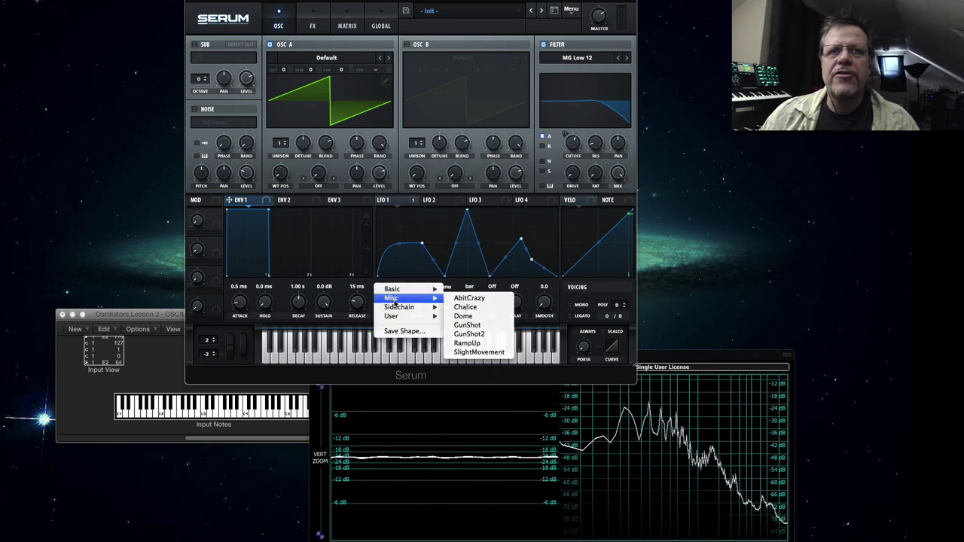
mouse_move(399, 310)
left_click(462, 317)
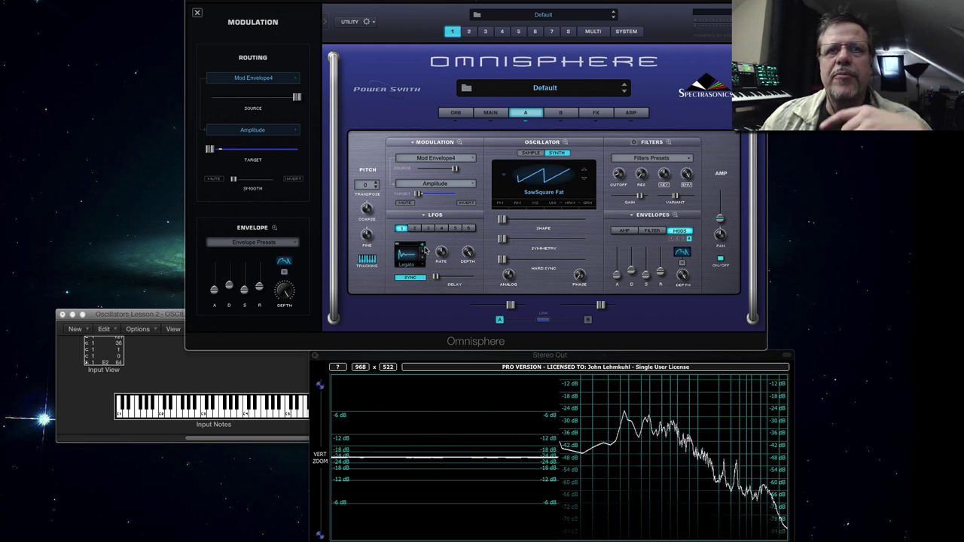
Review LFO 1's trigger-mode choices (Free/Note/Legato/Song Pos) and keep it on Legato.
left_click(422, 265)
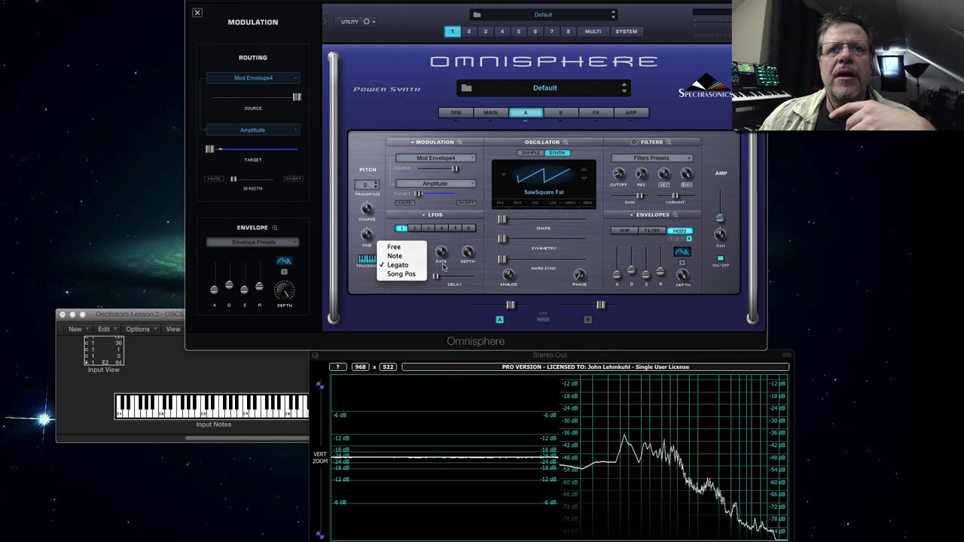
left_click(424, 266)
left_click(414, 268)
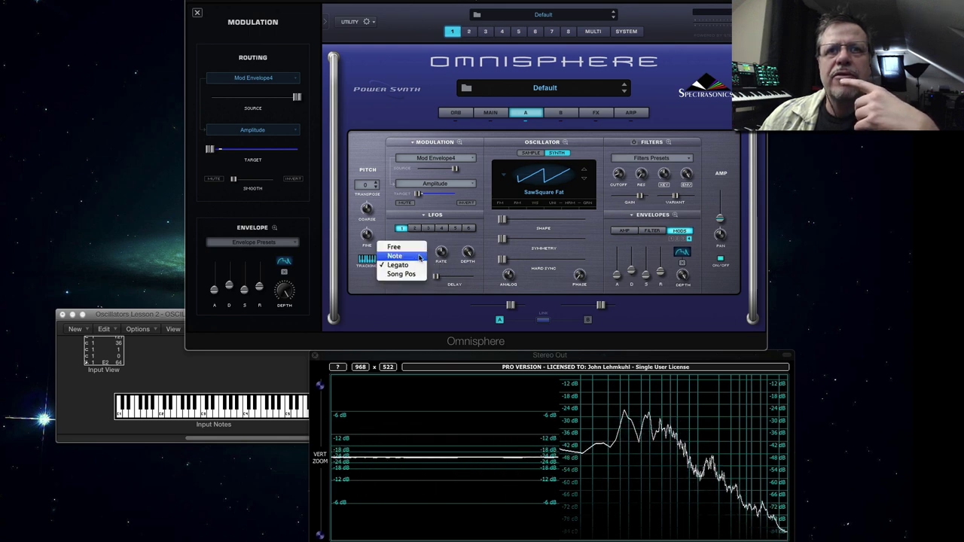
left_click(453, 271)
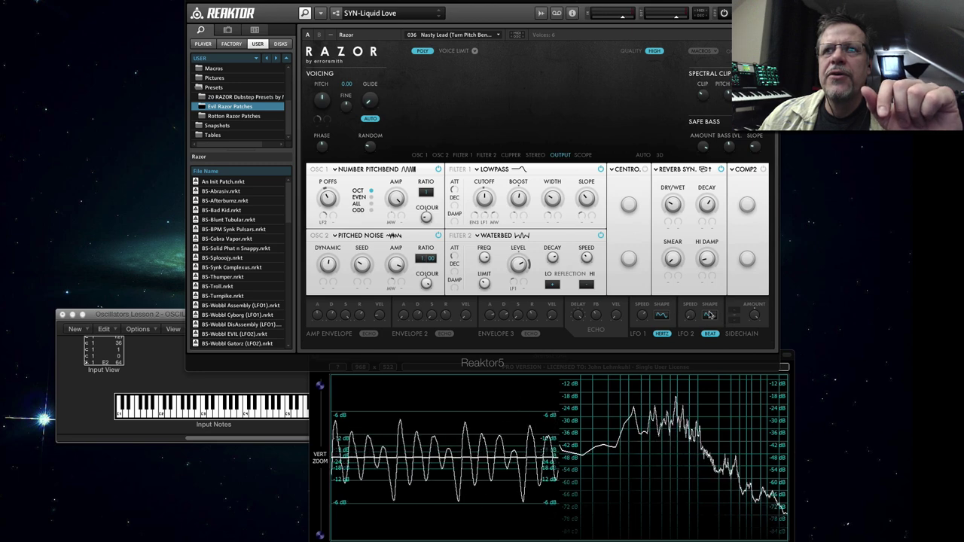
Switch Razor's LFO 1 to a different waveform shape, then close Reaktor to reveal Sylenth1.
left_click(664, 318)
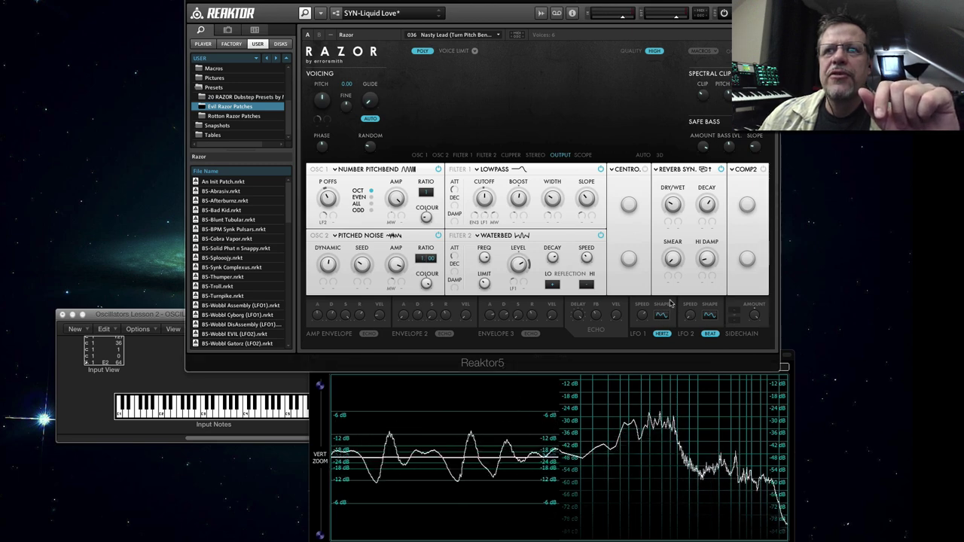
left_click_drag(680, 322, 678, 304)
key("super+w")
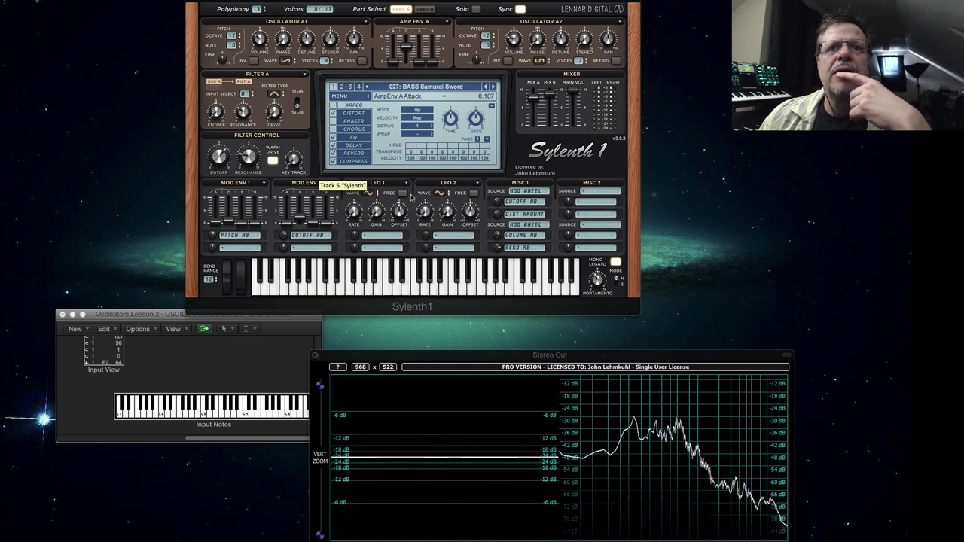
Turn Sylenth1's LFO 1 Free mode on, then back off.
left_click(403, 194)
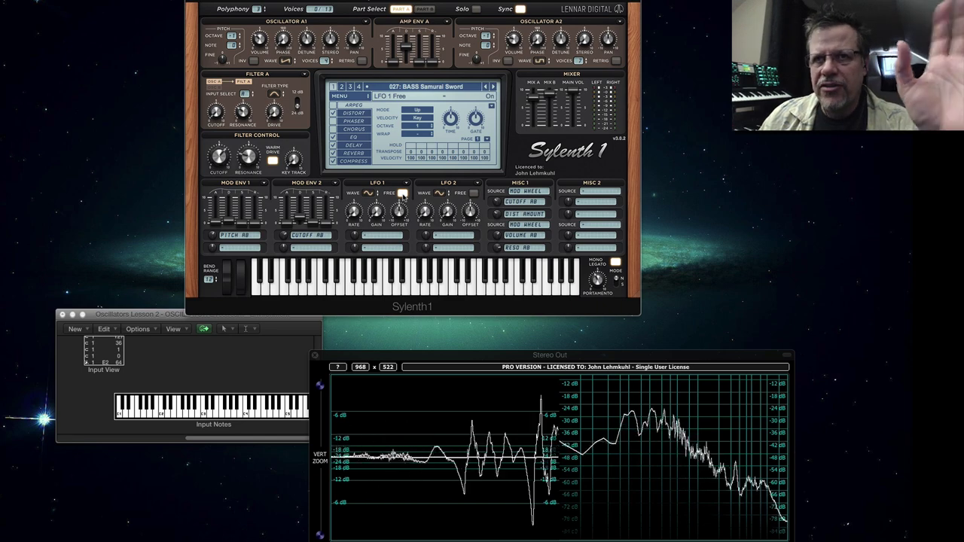
left_click(402, 193)
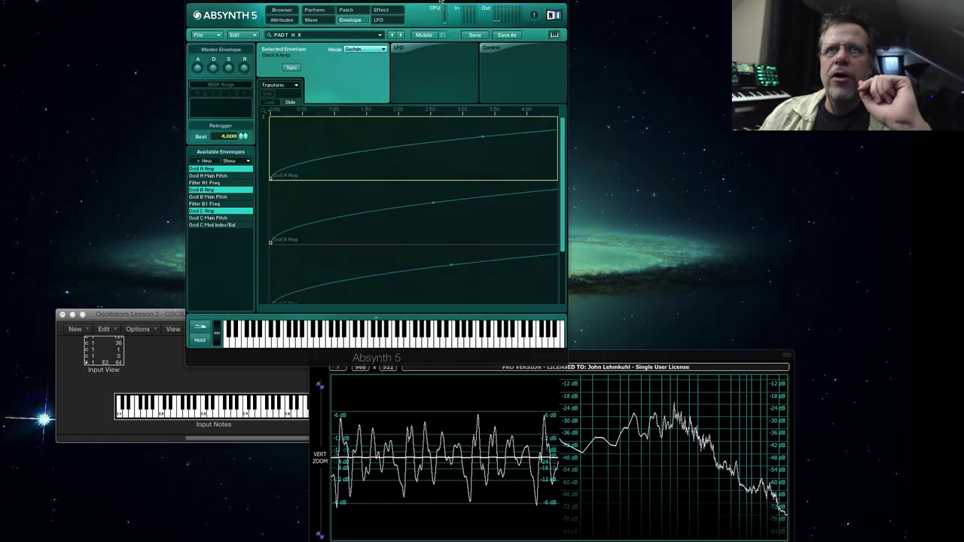
Add a sine LFO to the Oscil A Amp envelope and enable its Control modulation.
left_click_drag(444, 4, 531, 6)
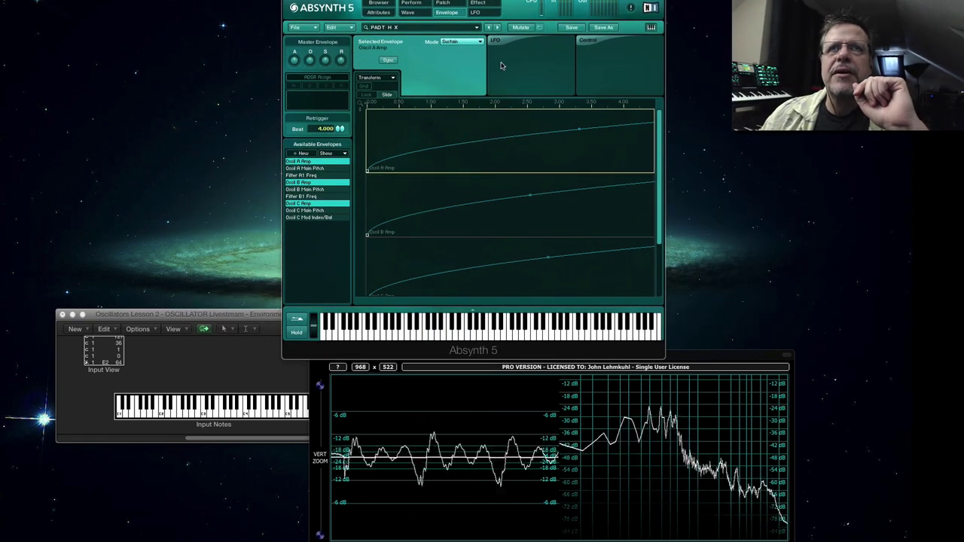
left_click(509, 43)
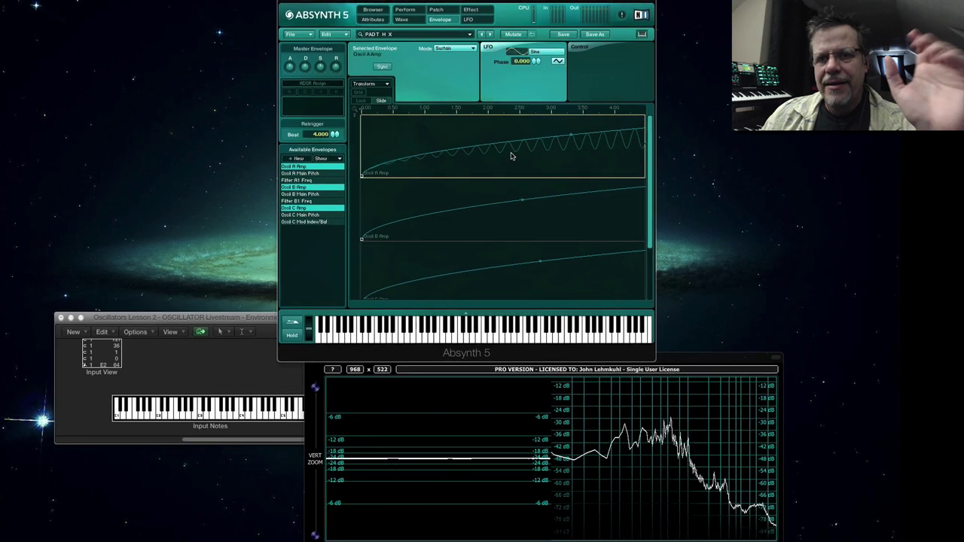
scroll(509, 144, "up", 2)
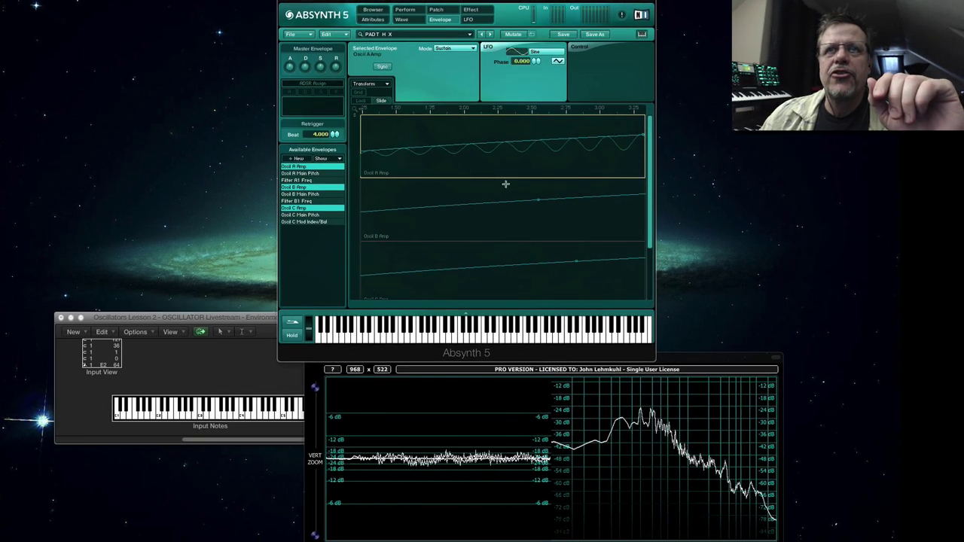
scroll(503, 168, "down", 6)
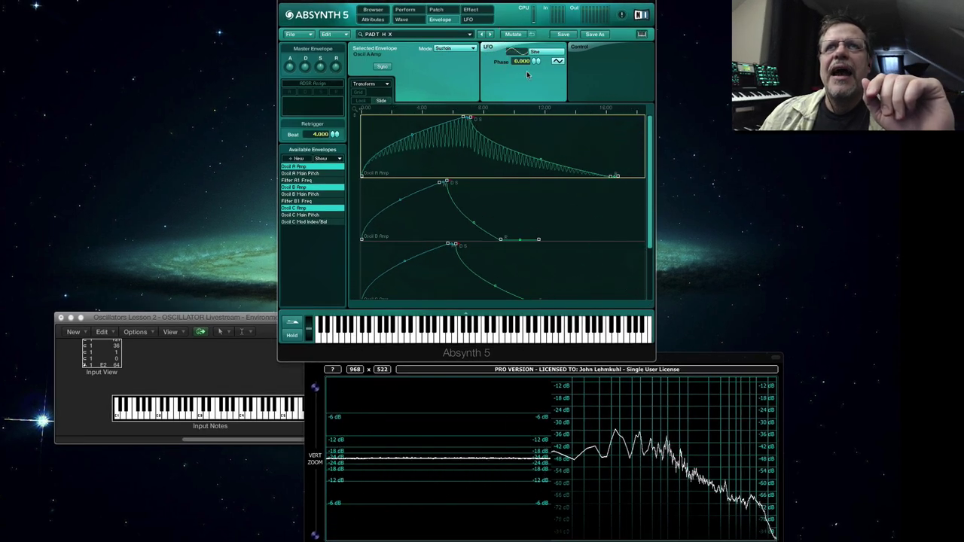
left_click(621, 86)
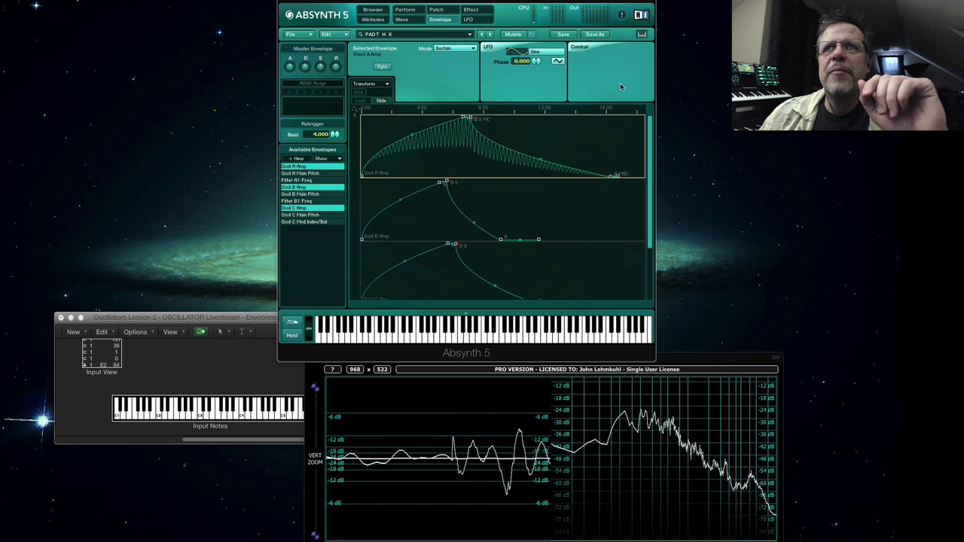
Add an Oscil A Amp breakpoint and move one to about 1.94 sec and -36 dB.
left_click(396, 141)
left_click_drag(447, 124, 400, 175)
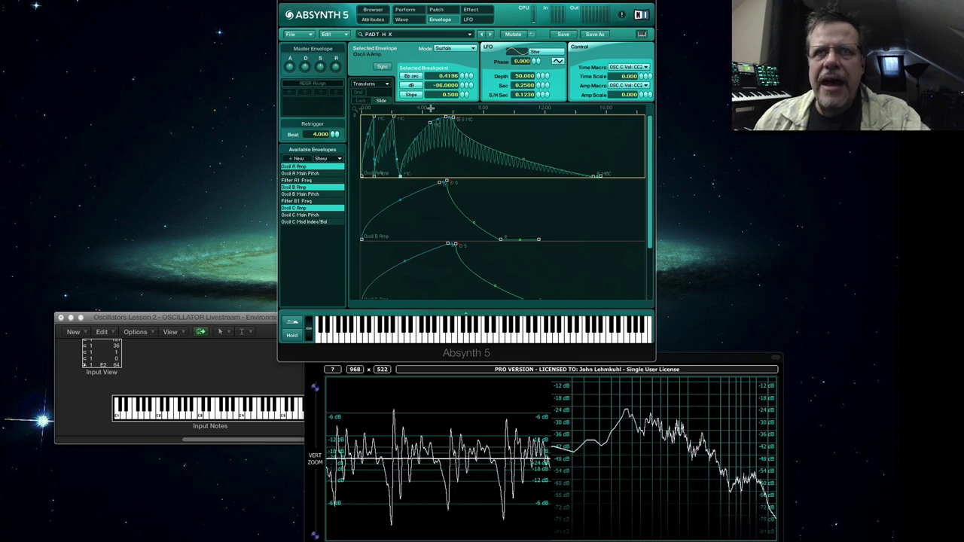
left_click(421, 136)
left_click_drag(420, 135, 450, 194)
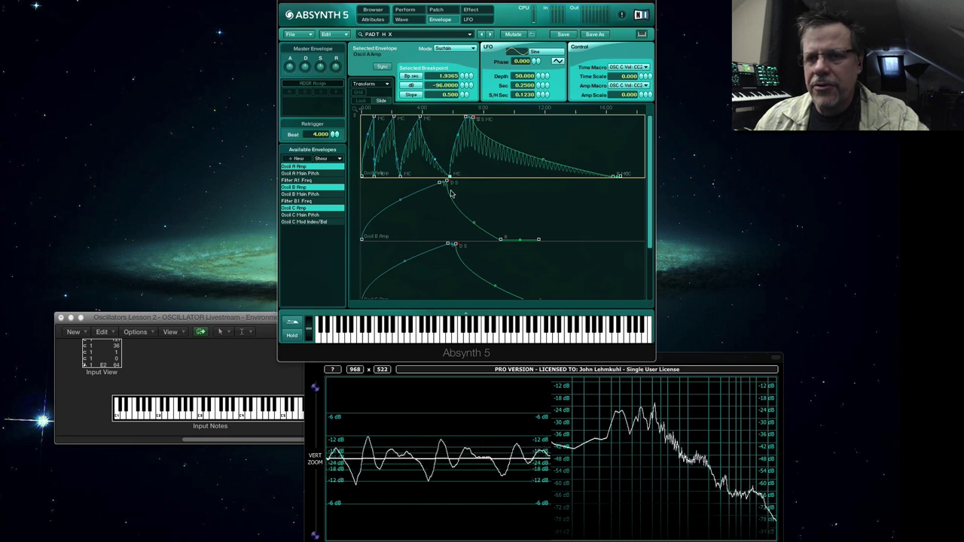
Load BASS BPM Pulsation Nirvana from the File Browser and show its Perform controllers.
left_click(380, 10)
left_click(291, 35)
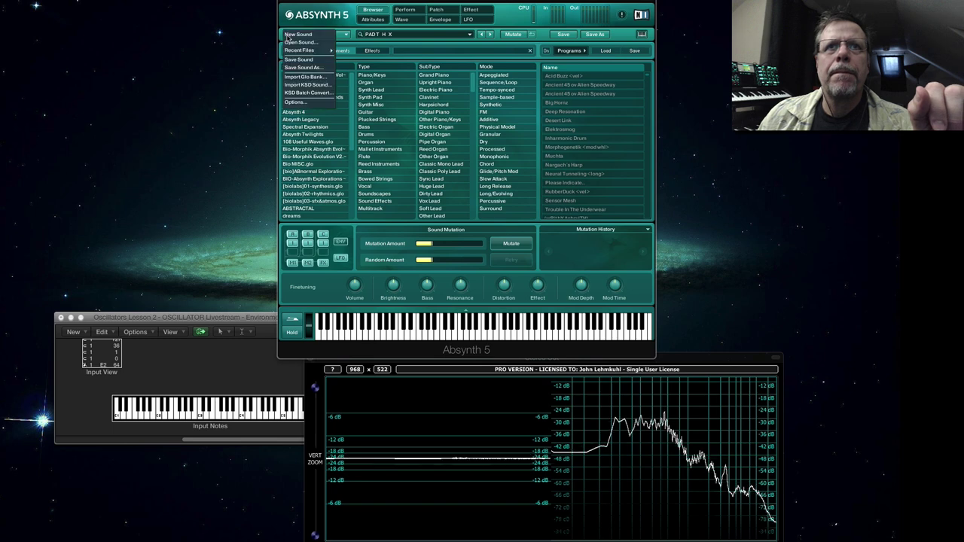
left_click(295, 39)
left_click(300, 52)
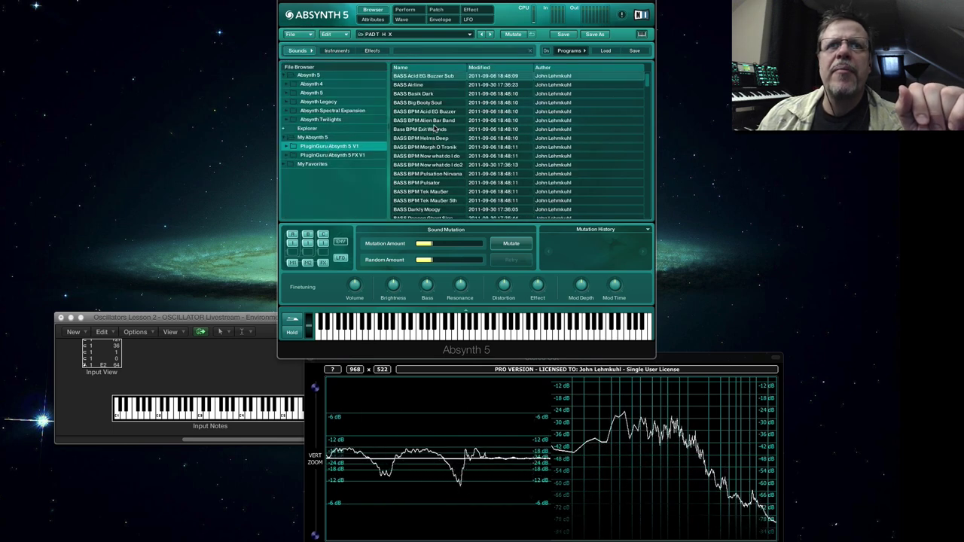
left_click(437, 176)
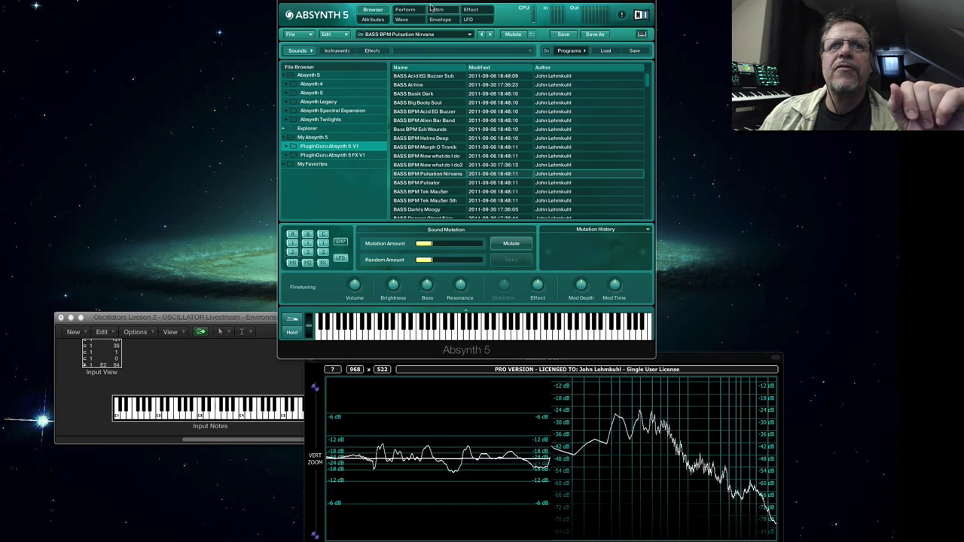
left_click(406, 10)
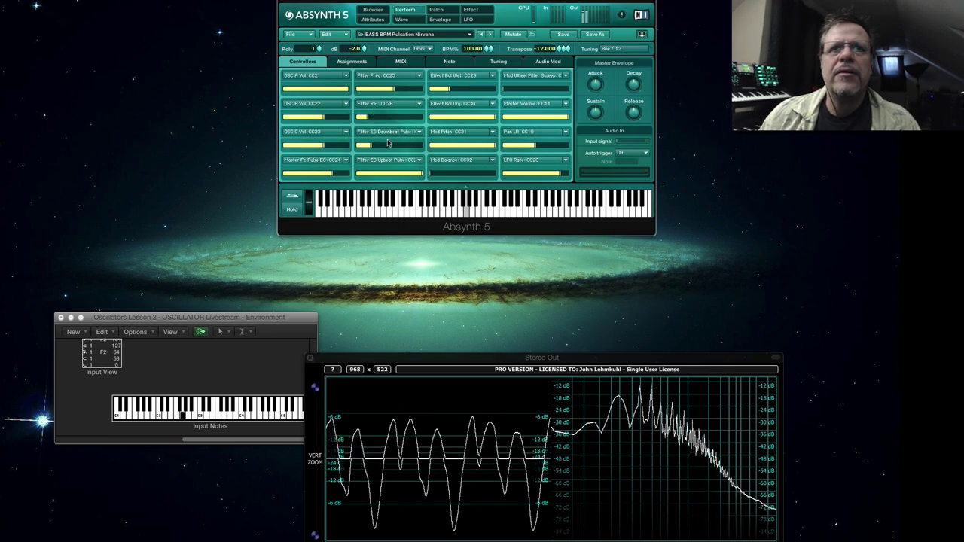
Drag the Filter EG Upbeat Pulse slider down low.
left_click_drag(434, 178, 330, 173)
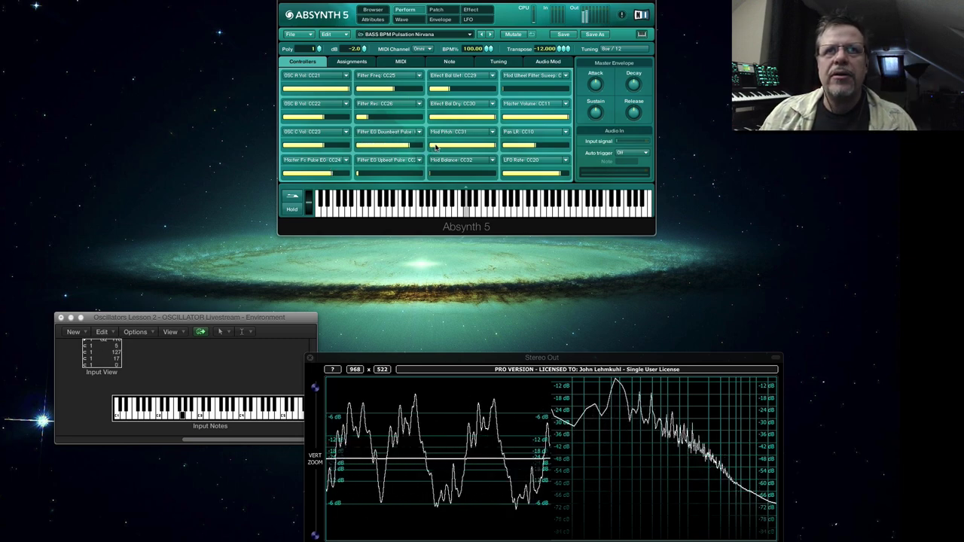
Show only the Filter Master 2 Freq envelope, zoomed out to several retrigger cycles.
left_click(445, 20)
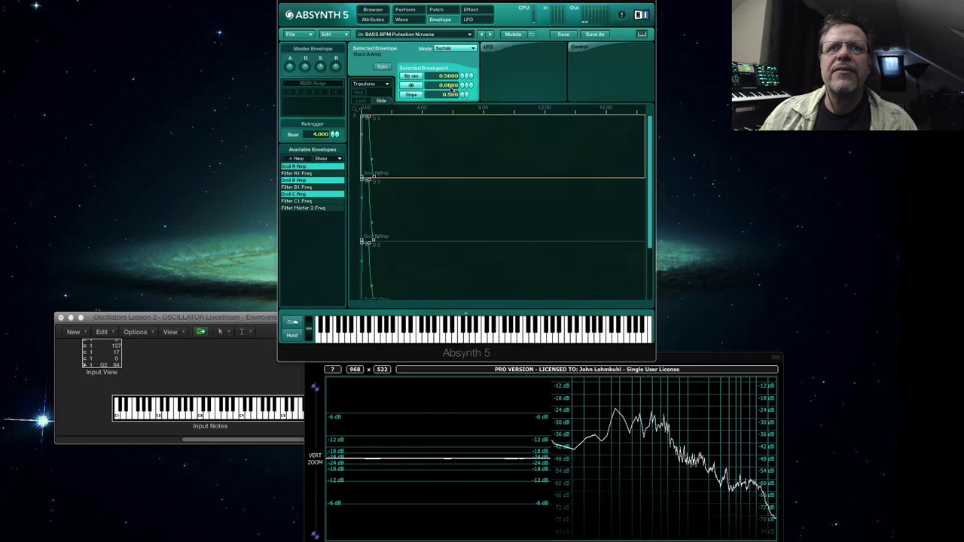
left_click(336, 207)
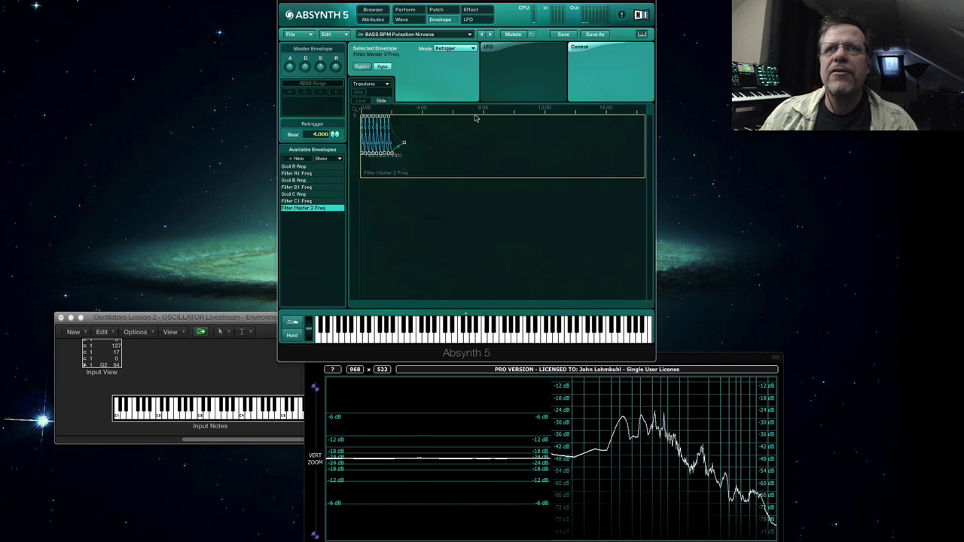
left_click_drag(475, 112, 526, 157)
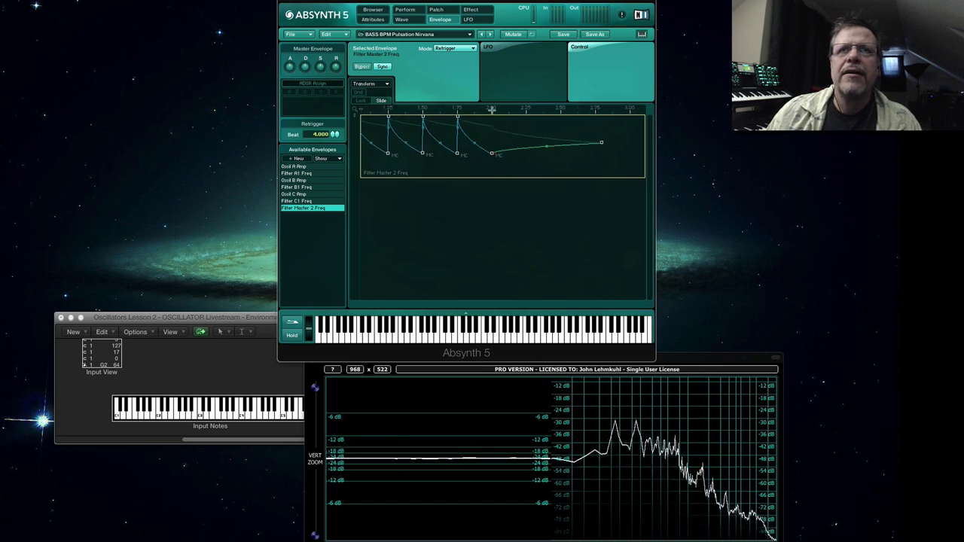
left_click_drag(491, 108, 626, 110)
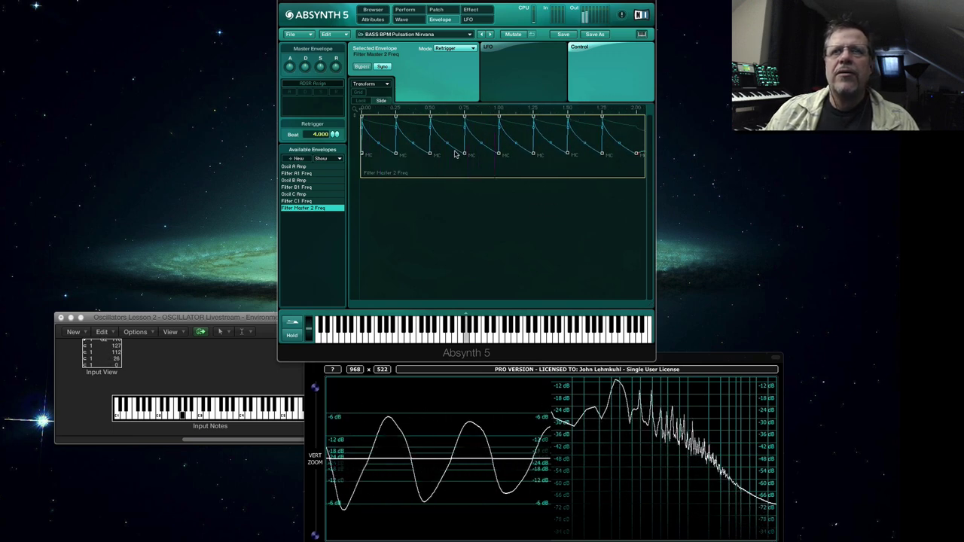
left_click_drag(500, 106, 514, 91)
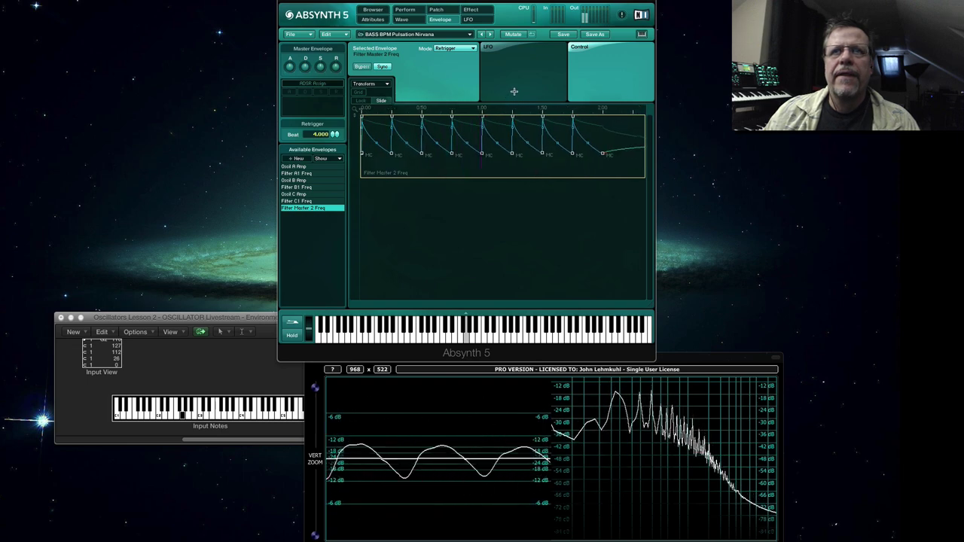
Raise Filter EG Upbeat Pulse to full and drag four pulse breakpoints to the bottom.
left_click(406, 11)
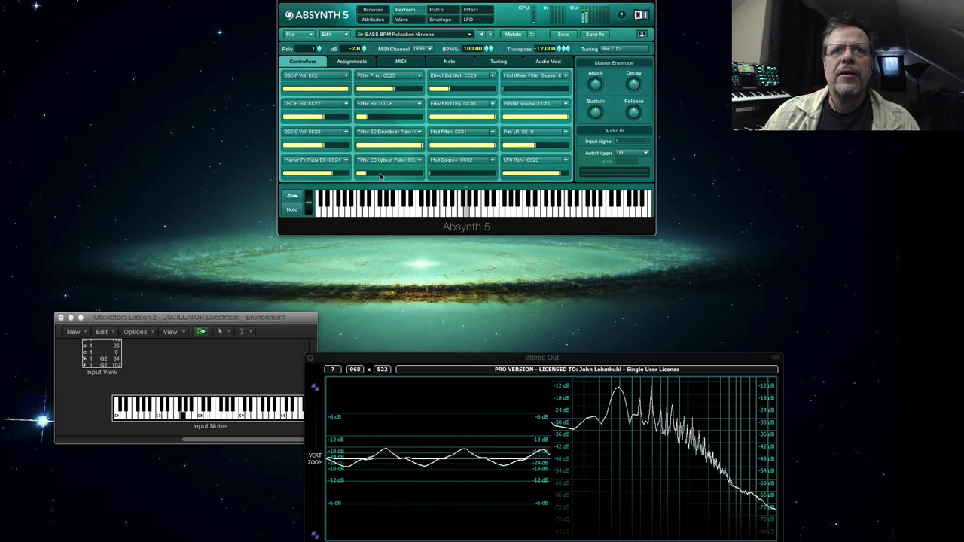
left_click_drag(389, 176, 418, 154)
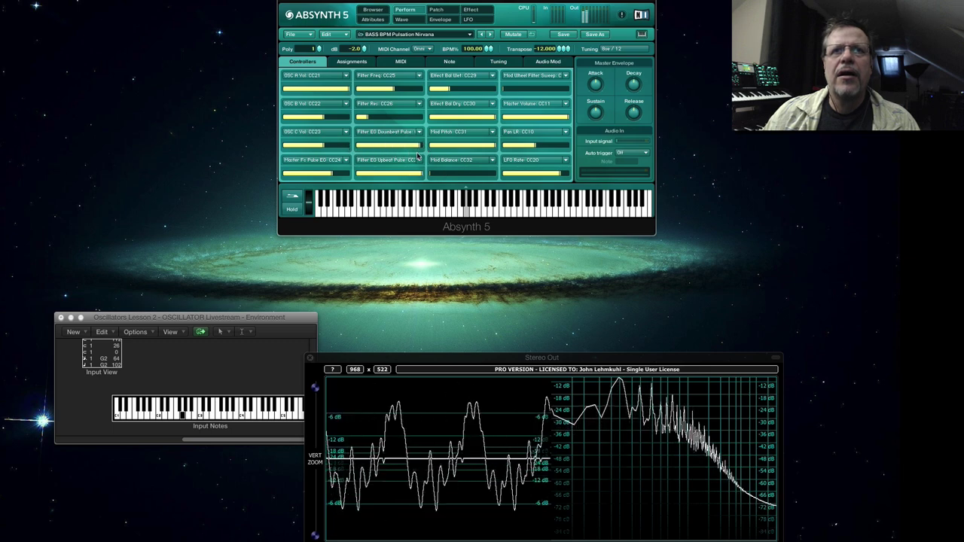
left_click(442, 20)
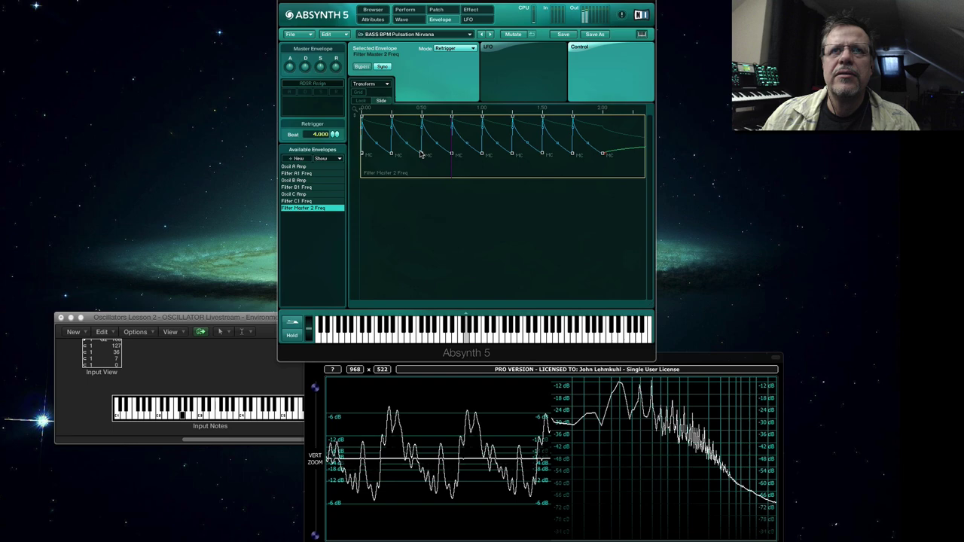
left_click_drag(421, 154, 419, 203)
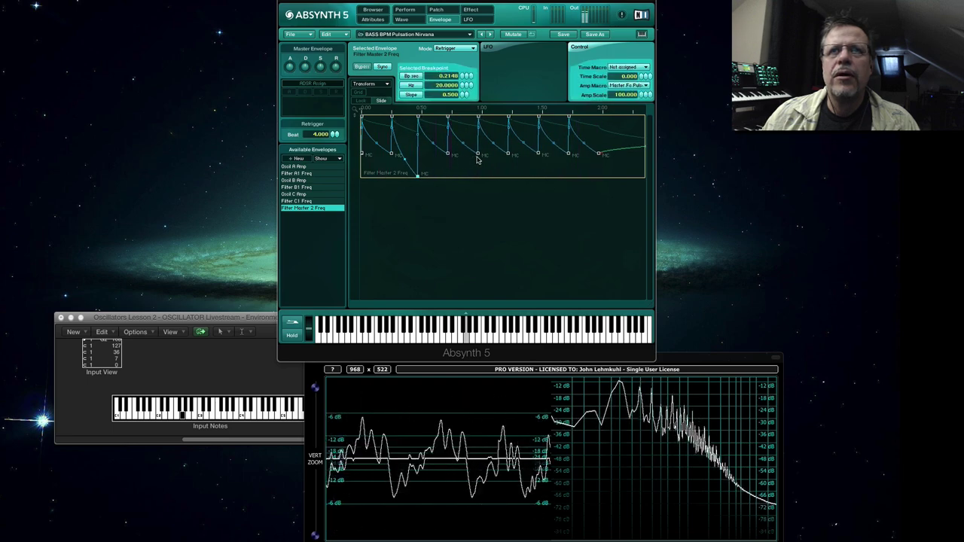
left_click_drag(477, 159, 449, 231)
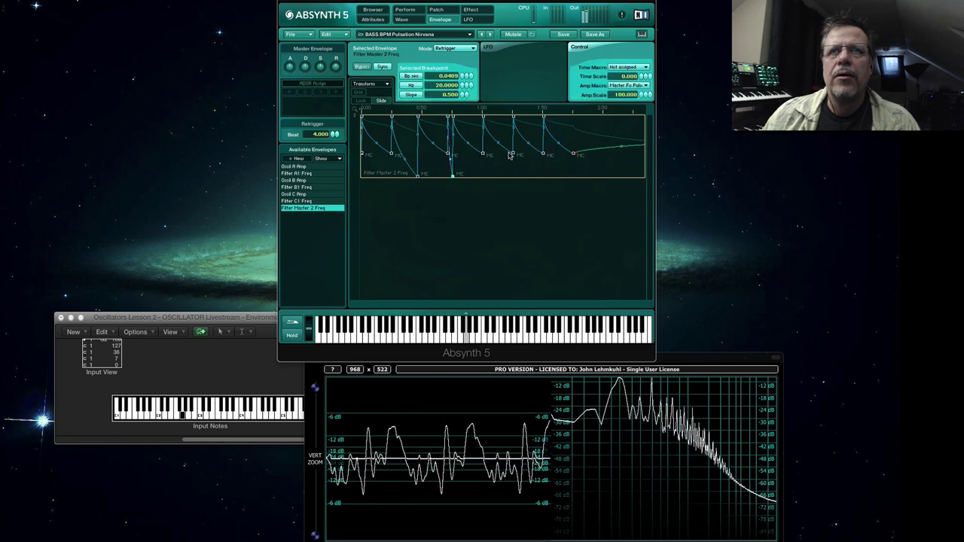
left_click_drag(509, 154, 523, 213)
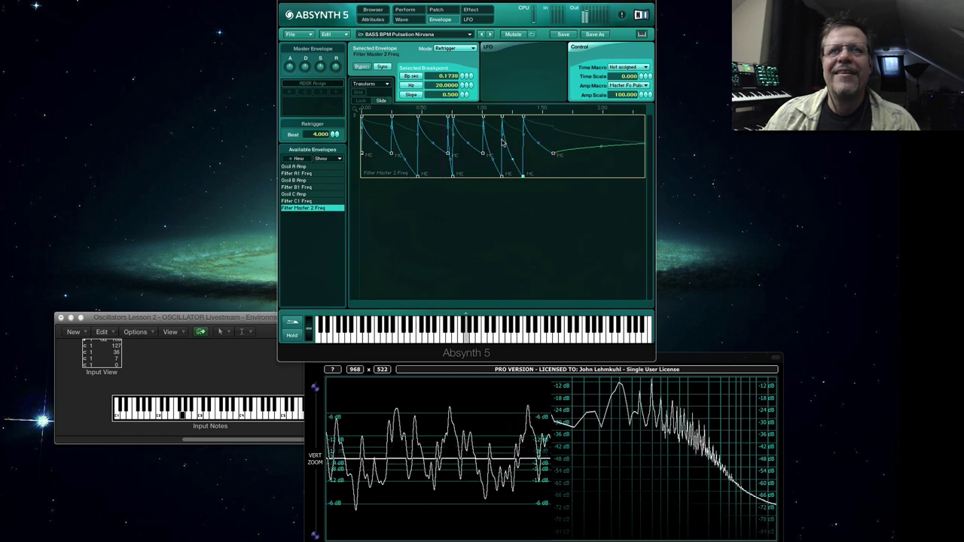
Turn Filter EG Downbeat Pulse and Filter EG Upbeat Pulse to their minimum.
left_click(405, 9)
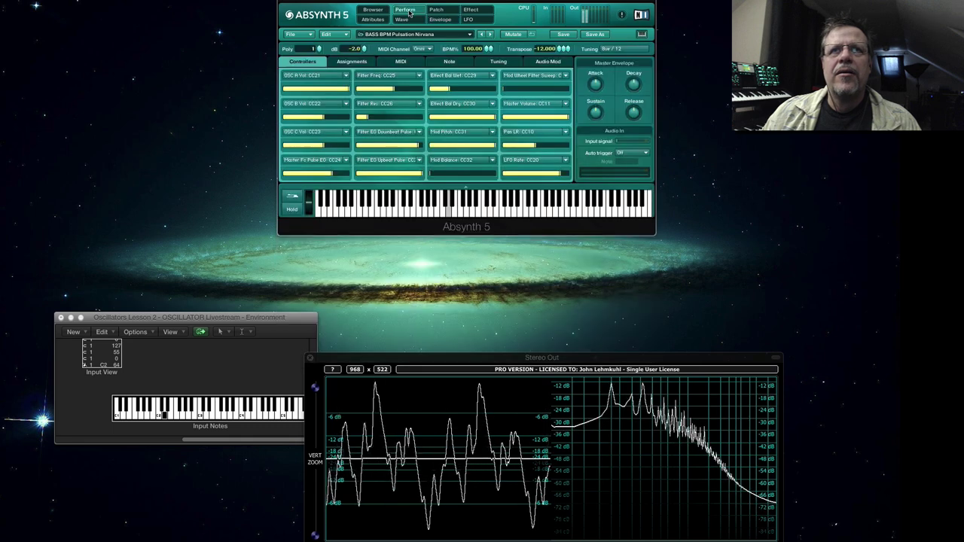
left_click_drag(419, 147, 360, 148)
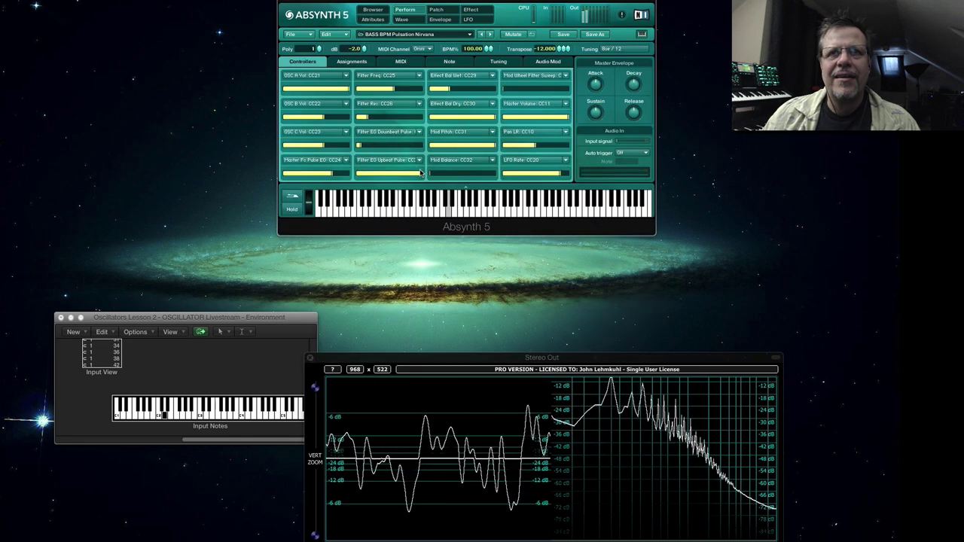
left_click_drag(421, 175, 354, 174)
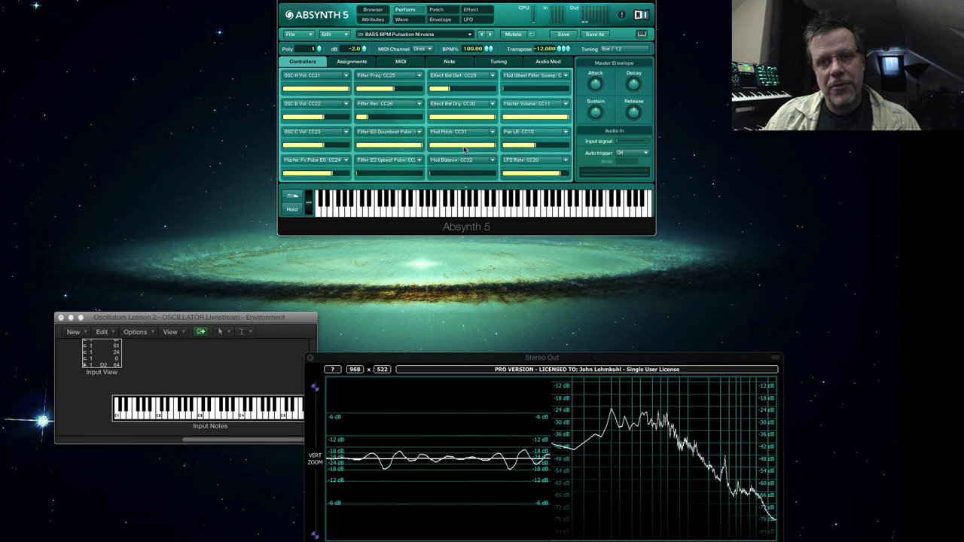
Inspect the lowered 0.0409-second breakpoint in the envelope editor, then return to Perform.
left_click(441, 20)
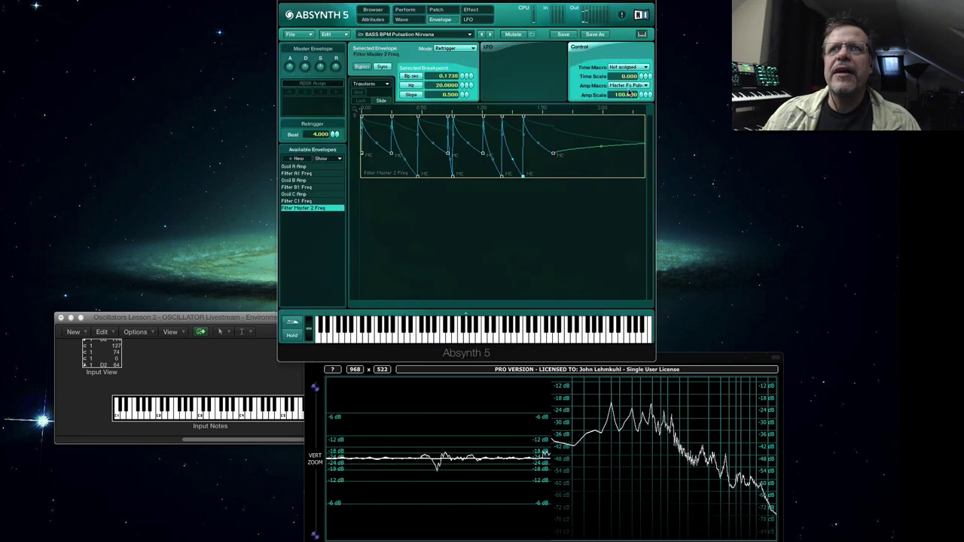
left_click(452, 176)
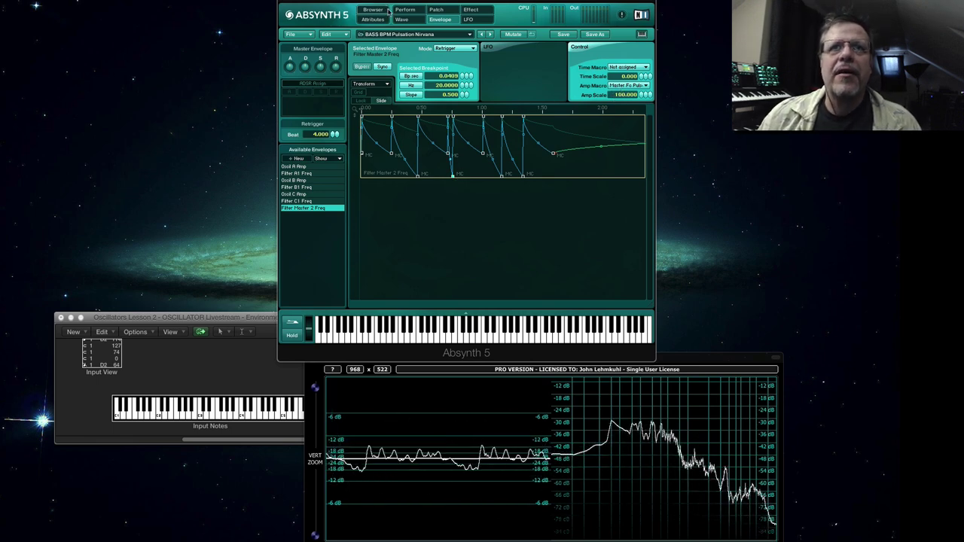
left_click(481, 34)
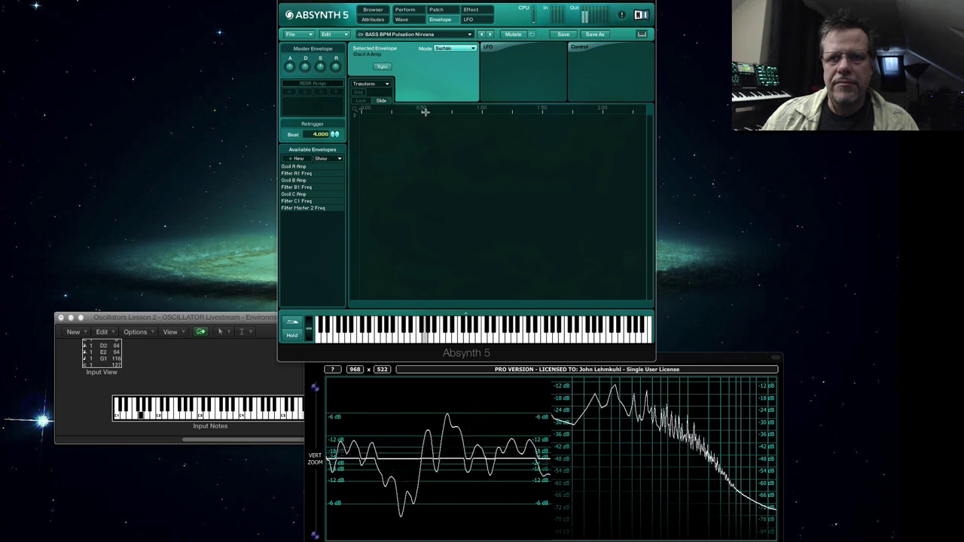
left_click(400, 10)
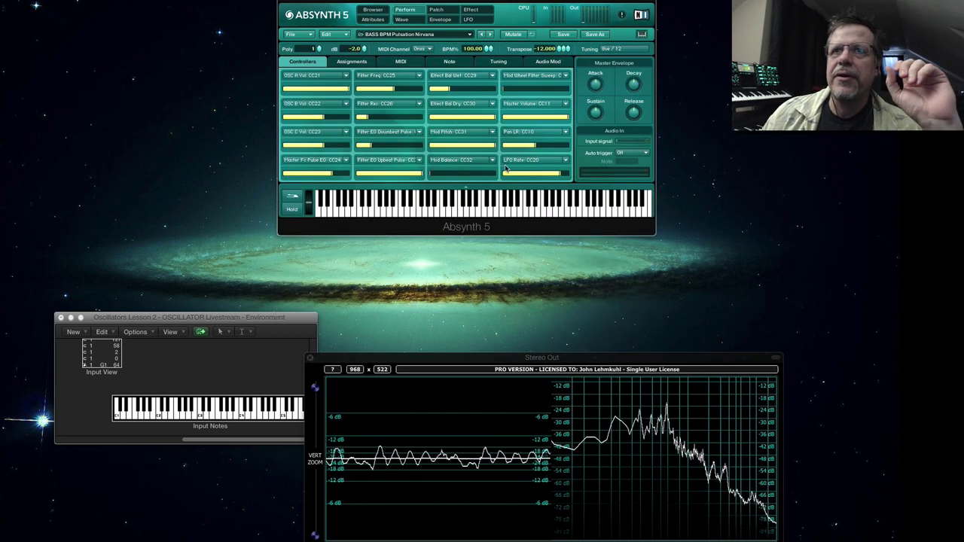
Bring Omnisphere fully into view, visit the FX page, then show part A of the Default patch.
key("Down")
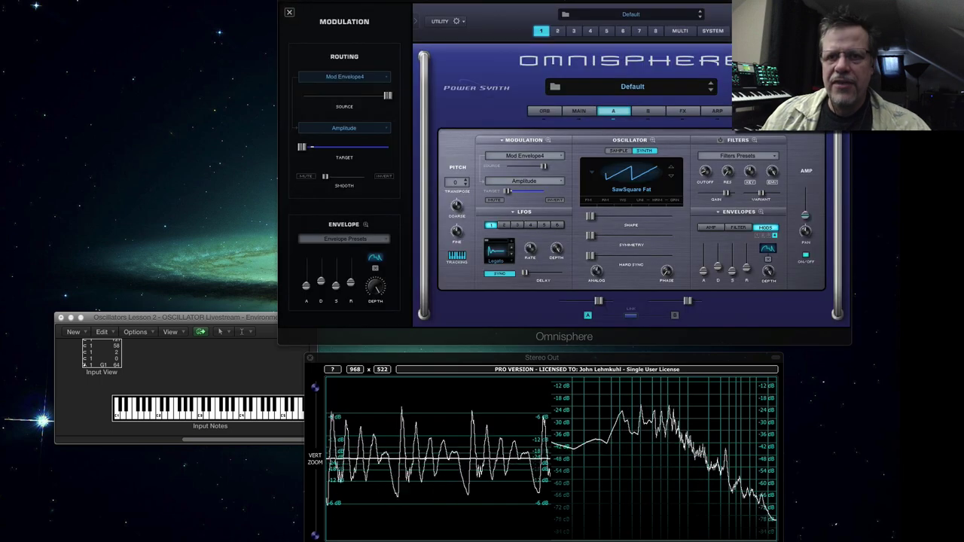
left_click_drag(747, 2, 600, 30)
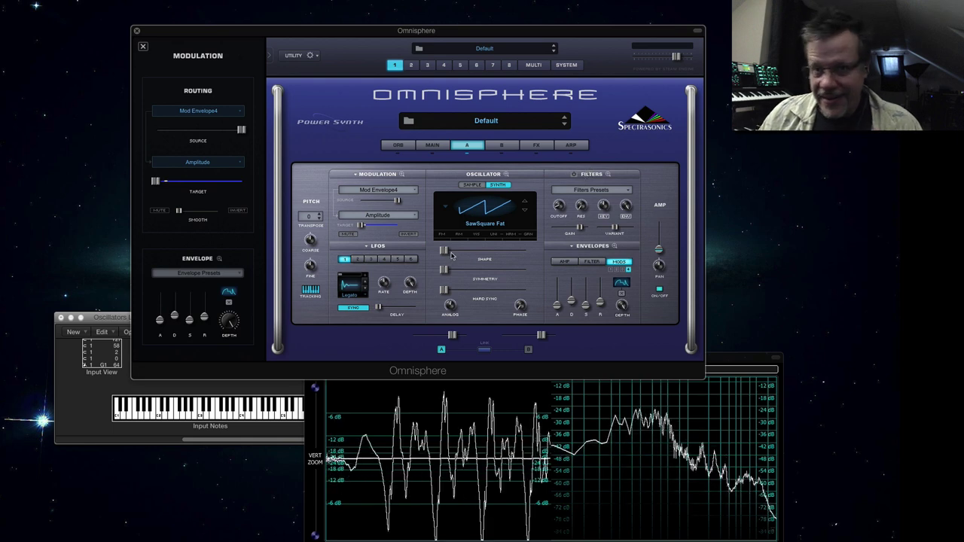
left_click(536, 145)
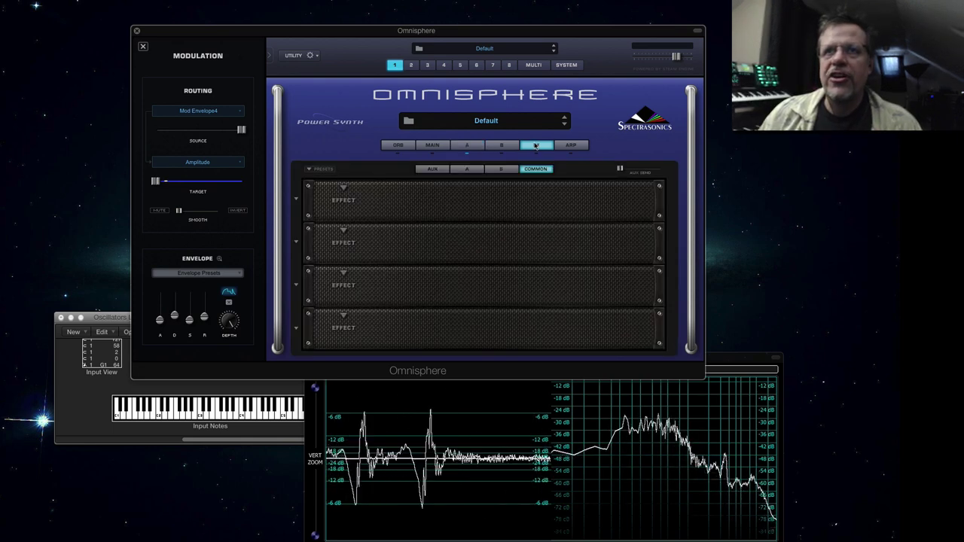
left_click(471, 144)
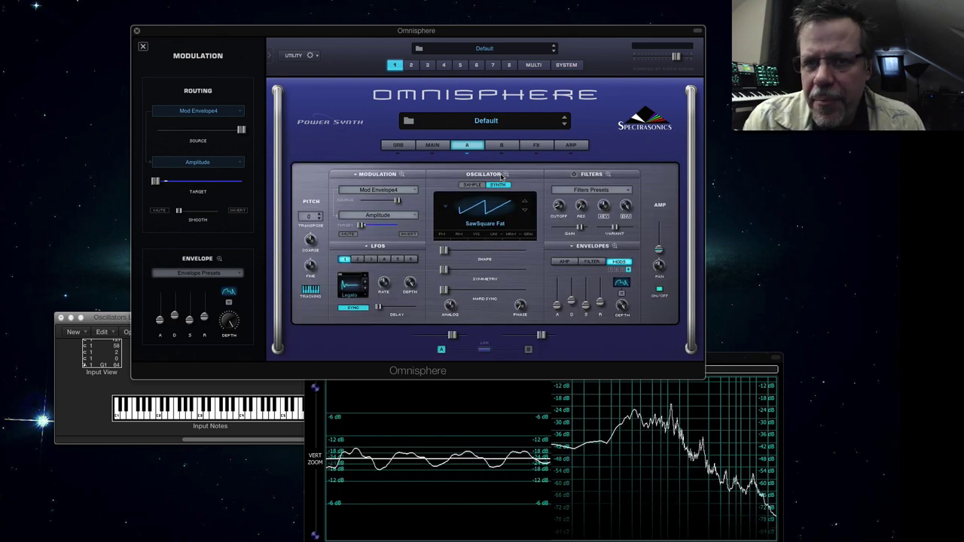